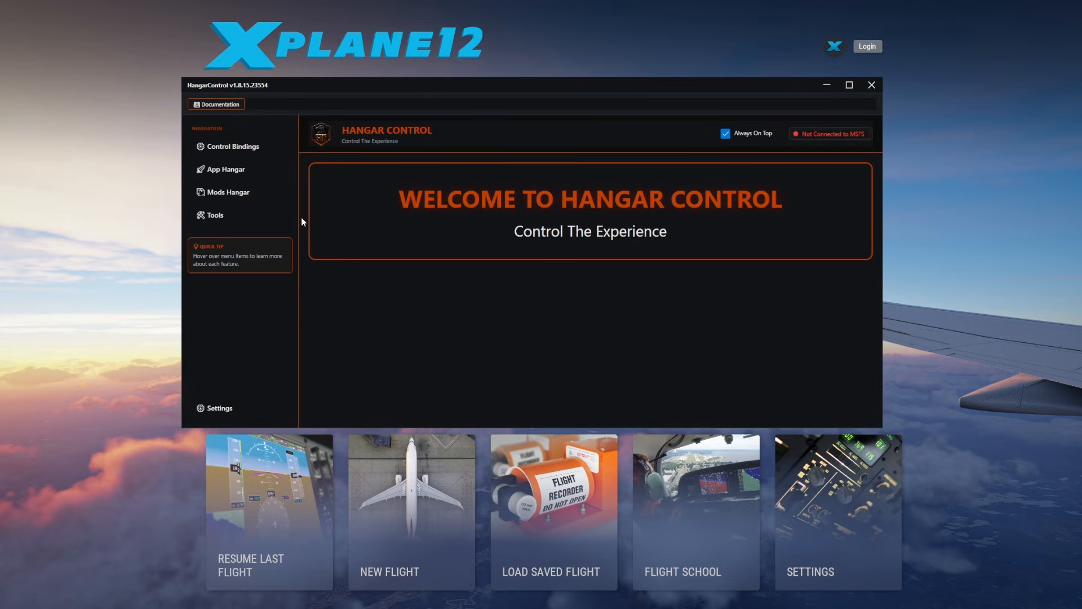
mouse_move(224, 175)
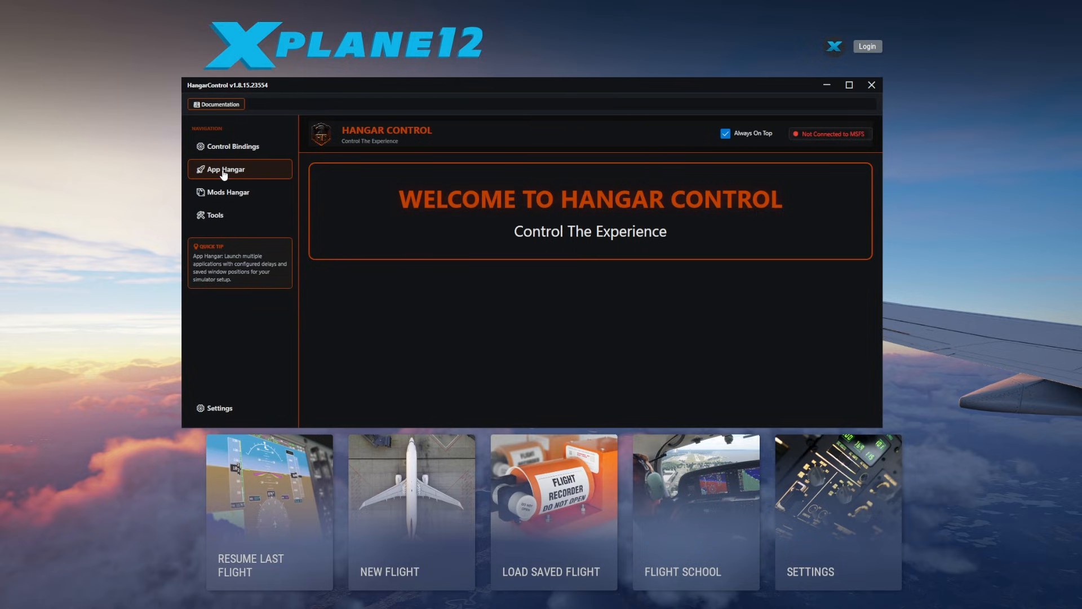
click(226, 191)
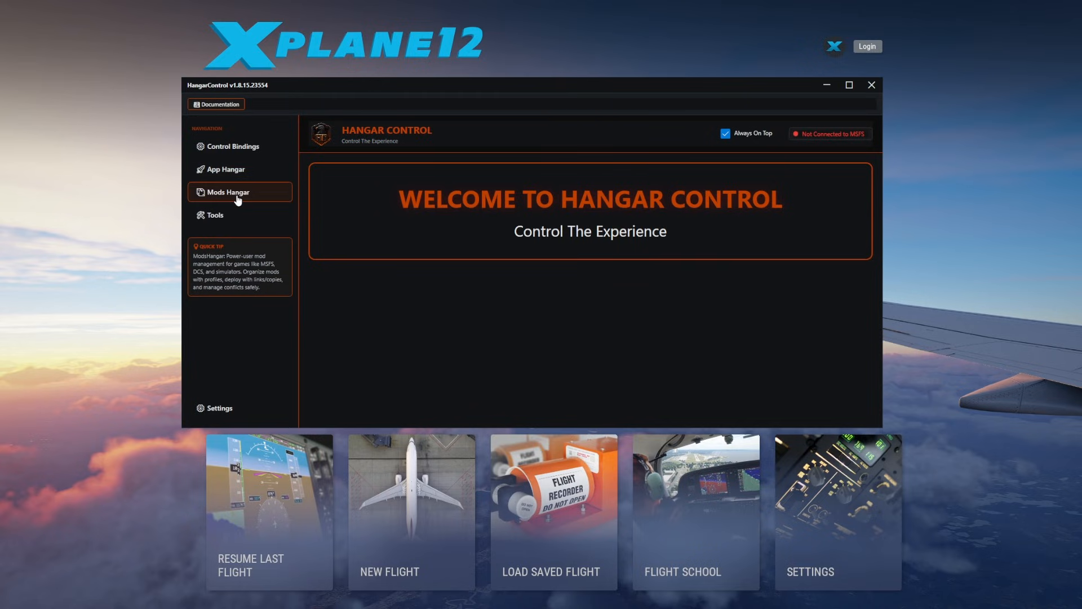
click(219, 215)
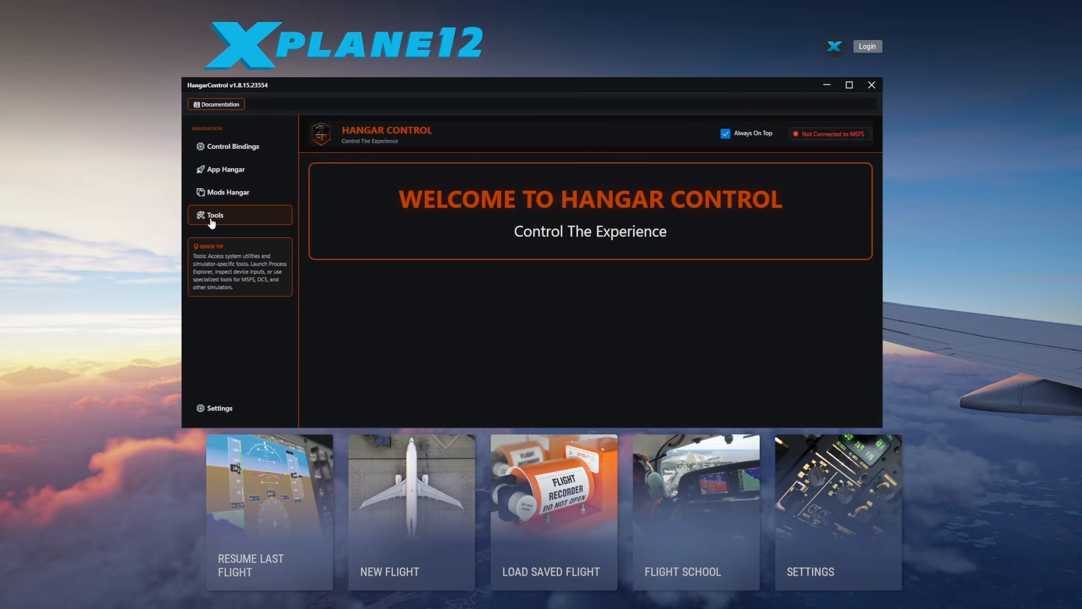
Review HangarControl's settings, including the storage paths, the MSFS and X-Plane 12 folders, and the save option, and return to the home page.
click(208, 408)
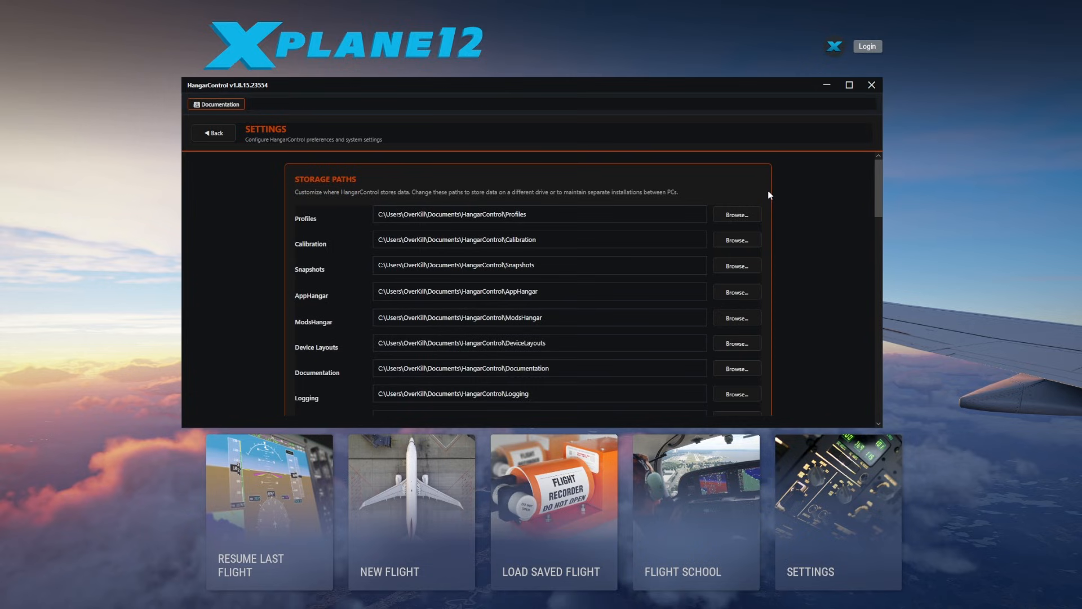
scroll(785, 202, down, 10)
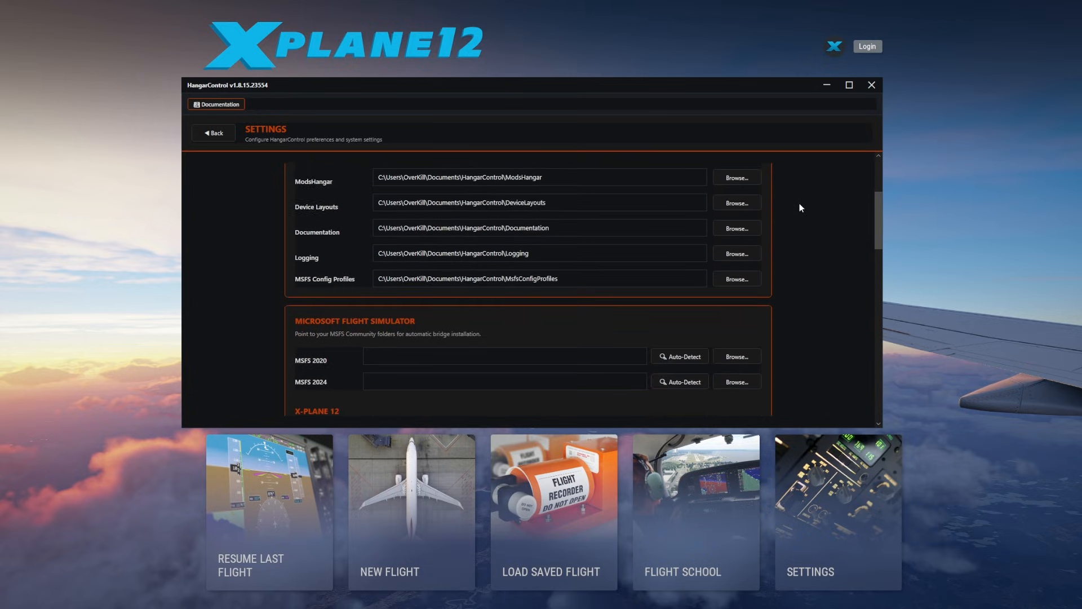
drag(414, 284, 340, 286)
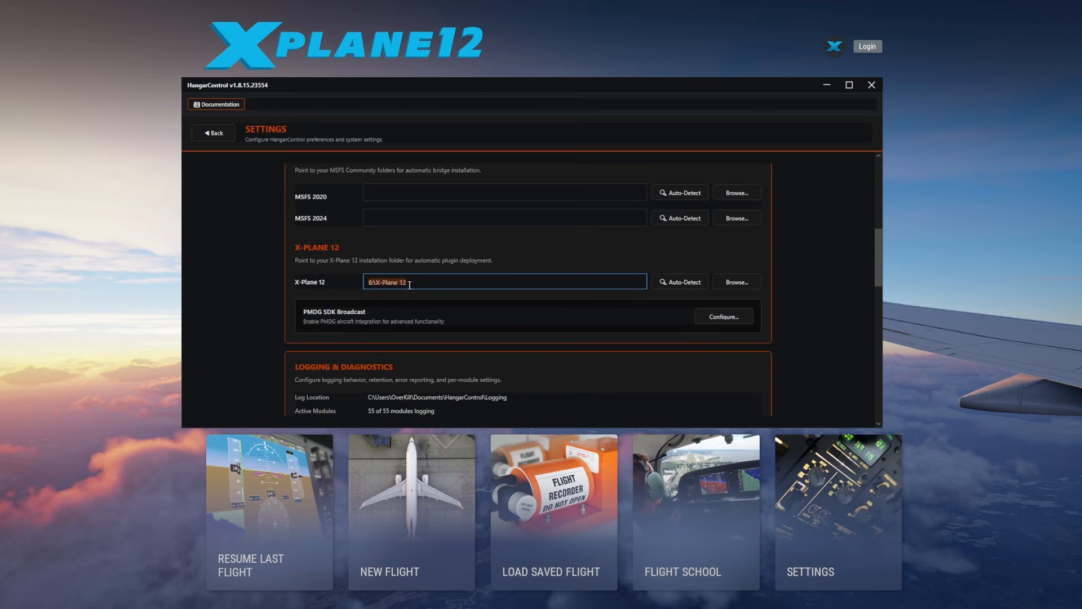
scroll(806, 253, down, 10)
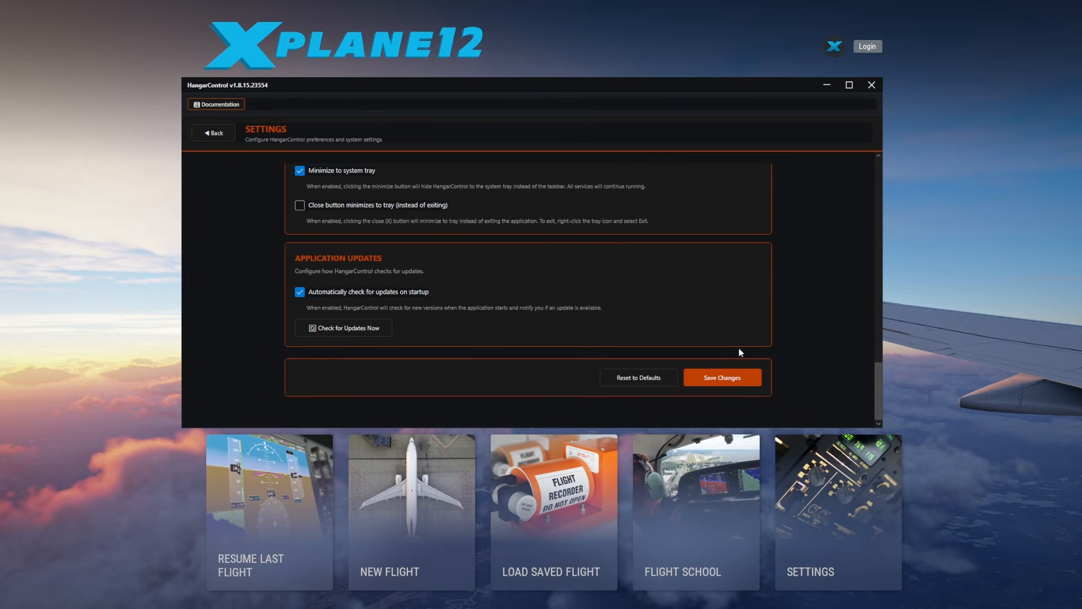
scroll(798, 327, up, 10)
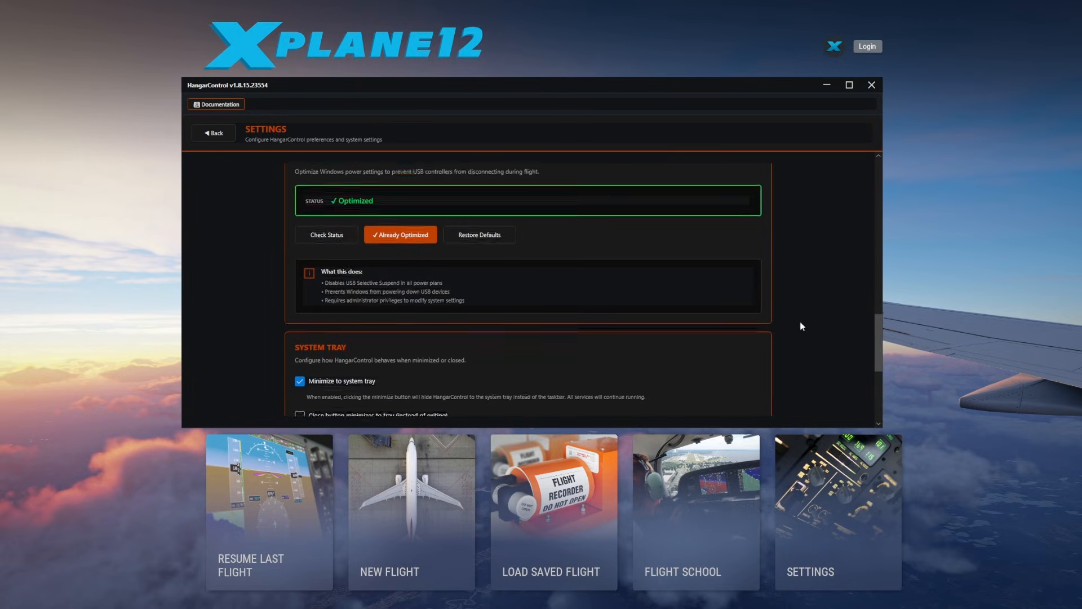
click(516, 313)
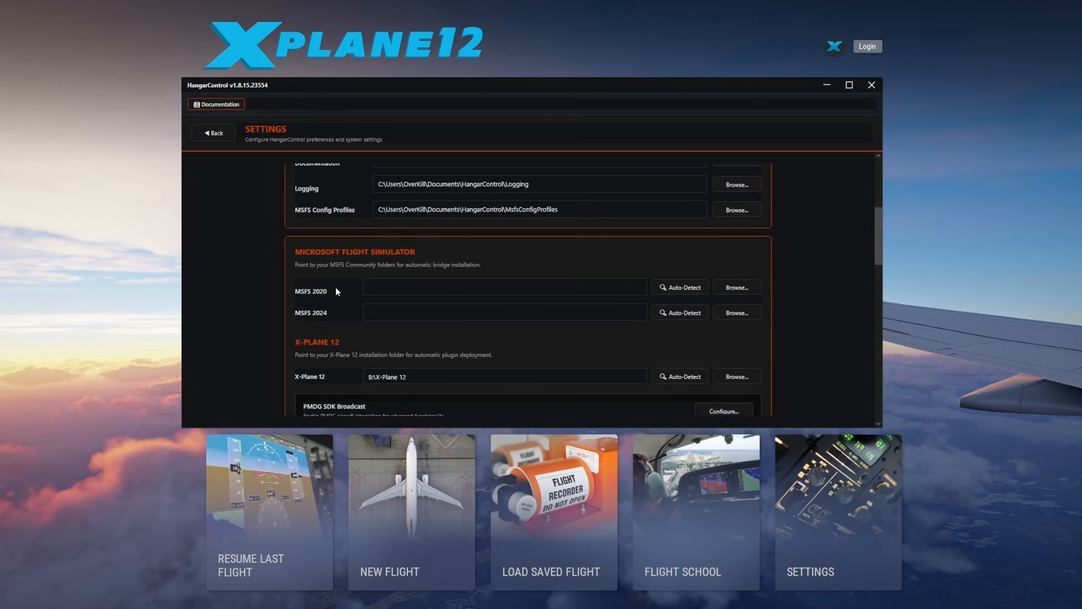
scroll(639, 296, down, 15)
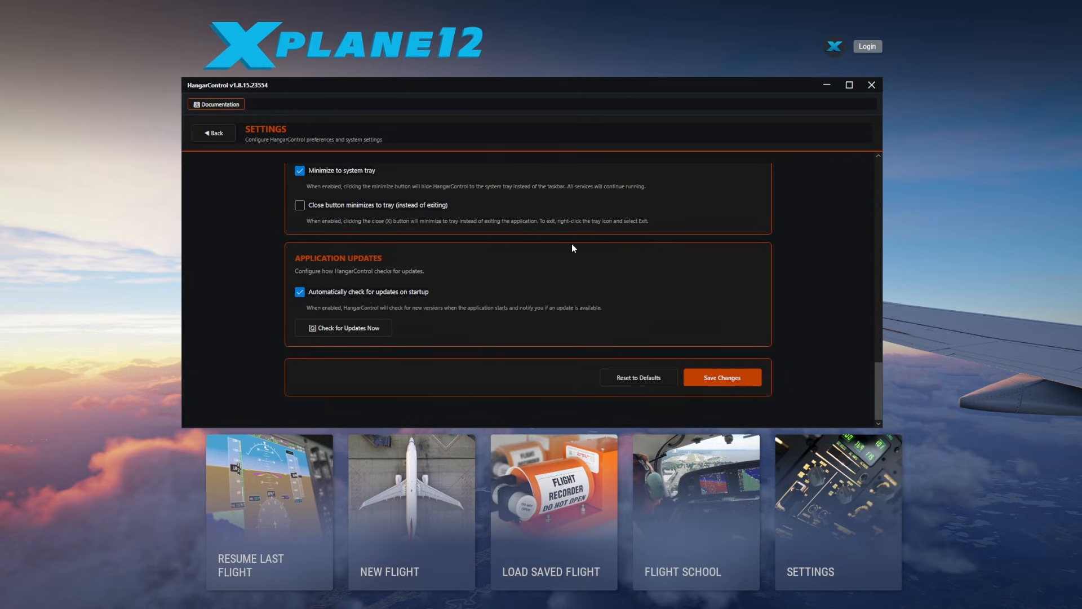
scroll(571, 245, up, 4)
scroll(572, 243, up, 10)
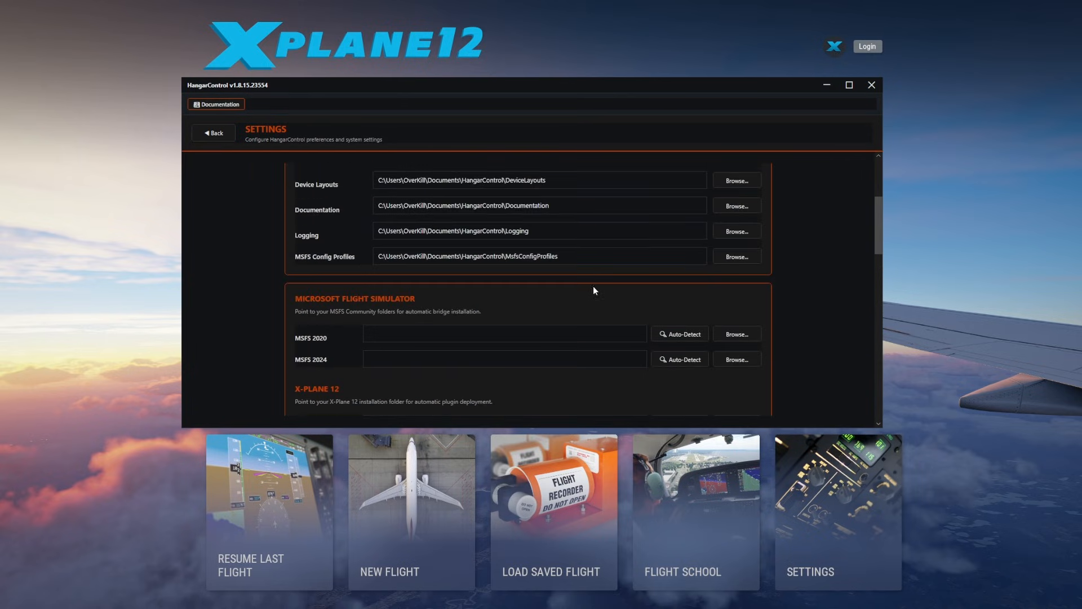
click(214, 134)
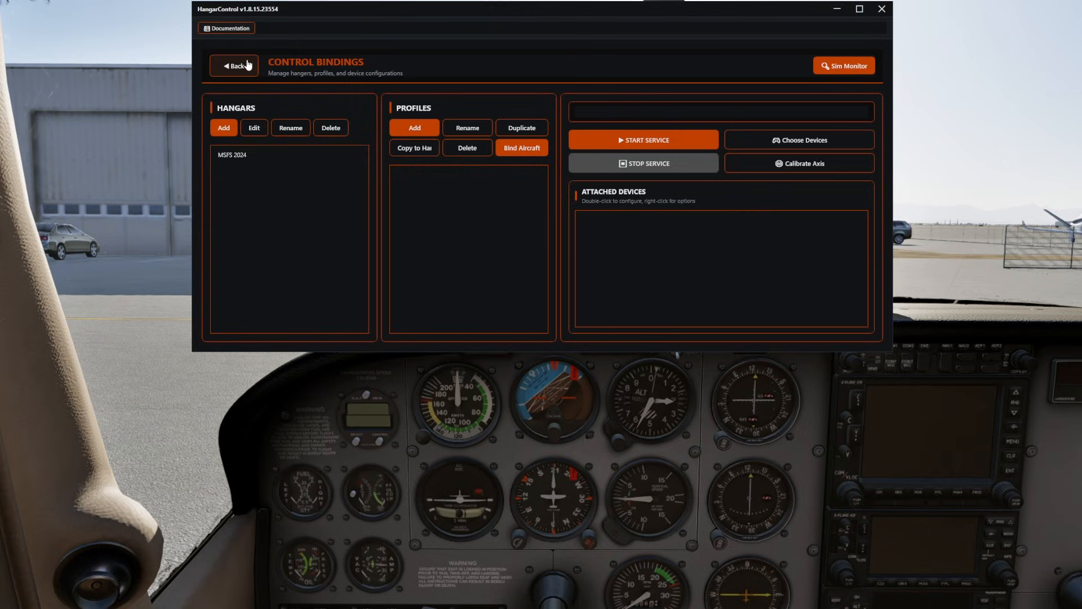
In the control bindings, create a hangar named Xplane 12 with X-Plane 11/12 as its simulator type.
click(242, 70)
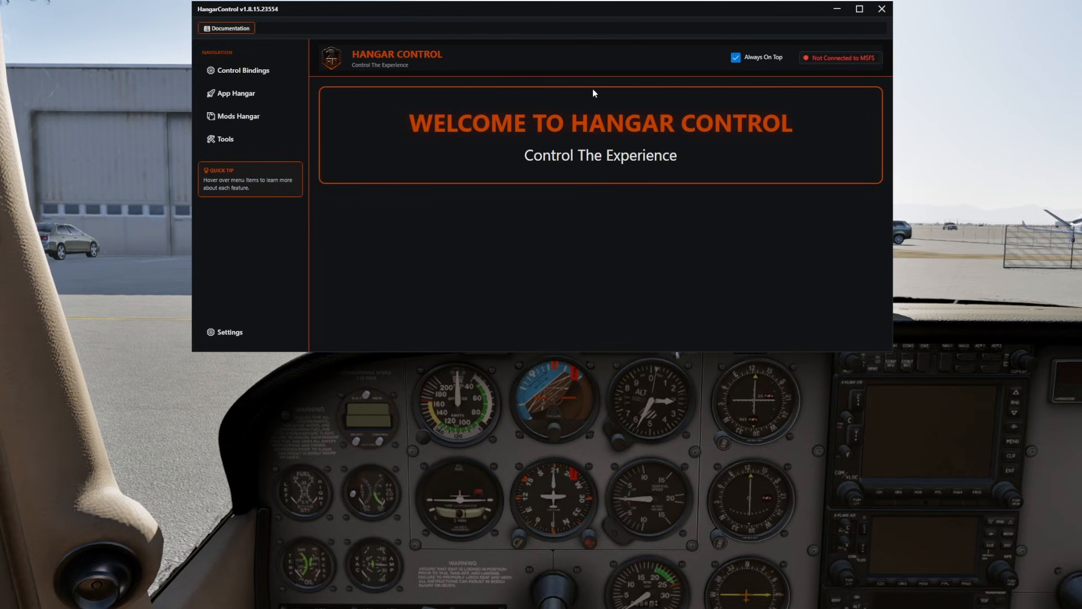
click(270, 77)
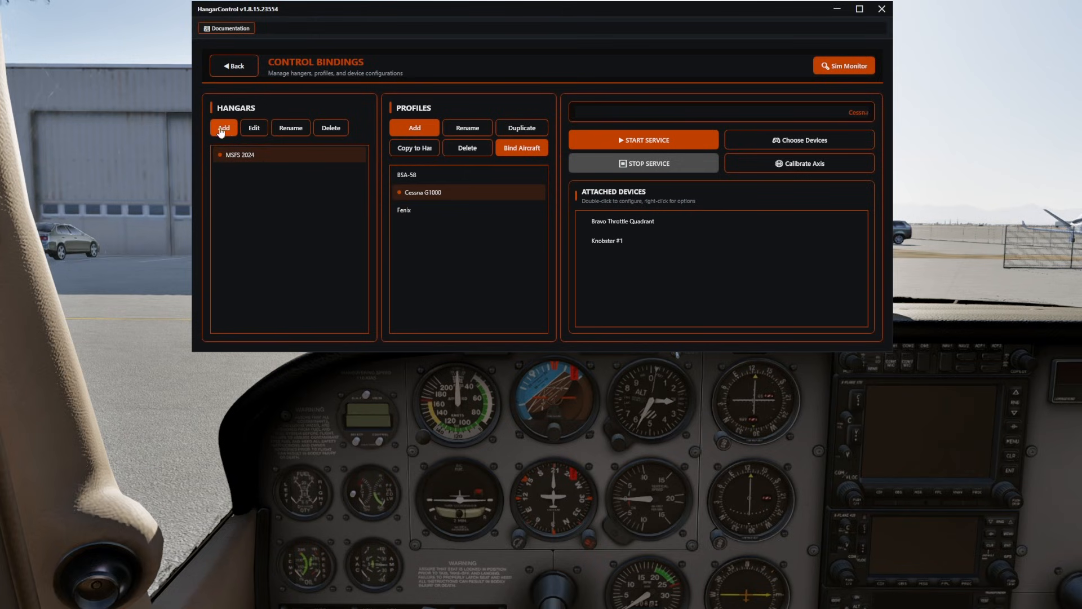
click(217, 130)
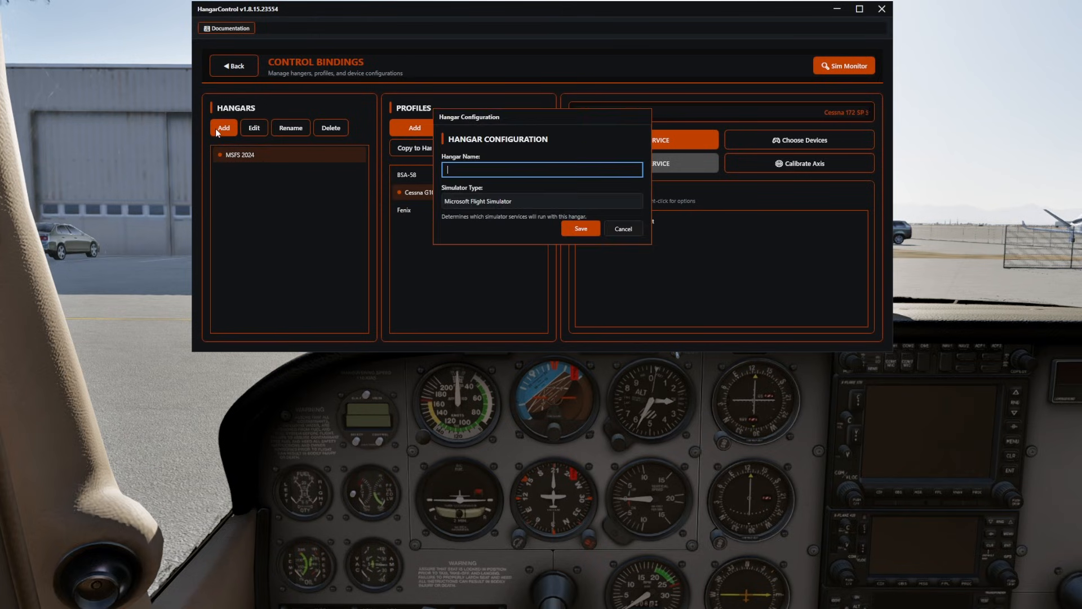
click(489, 200)
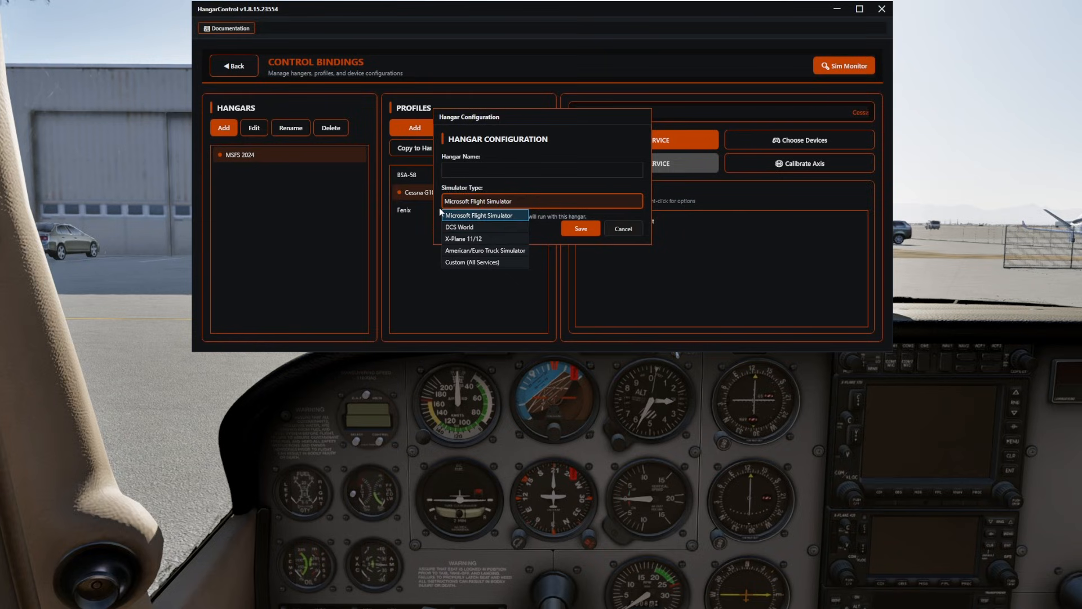
click(482, 238)
click(469, 168)
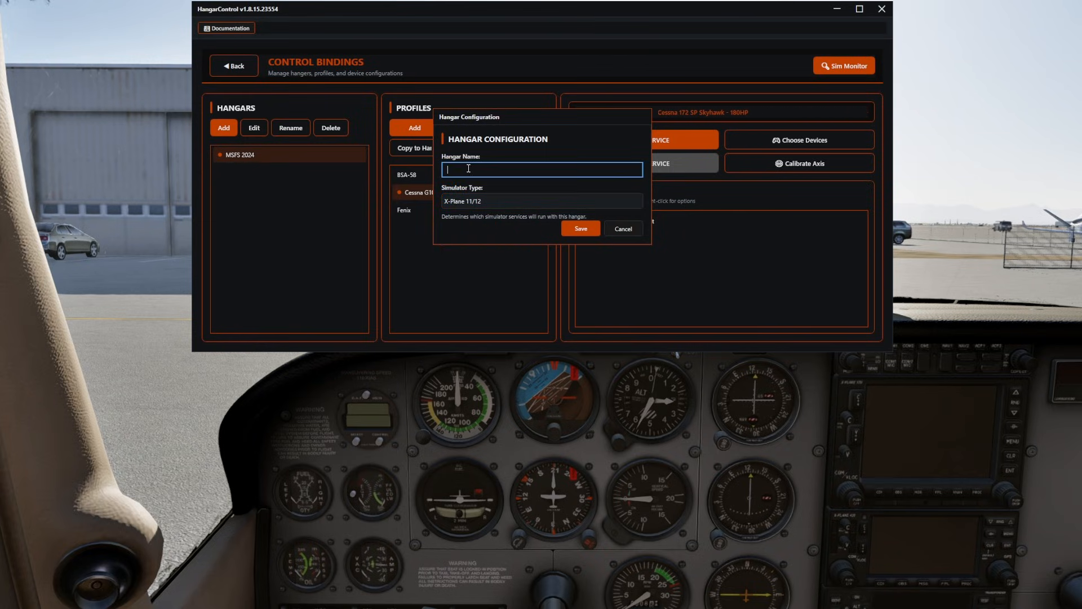
text(Xp)
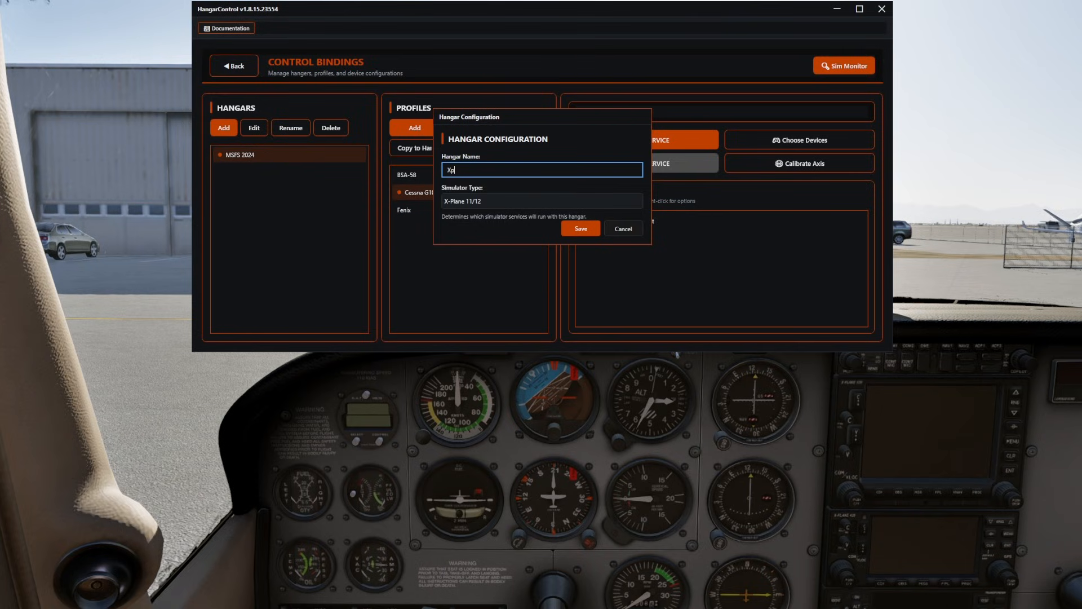
text(lane 12)
click(592, 229)
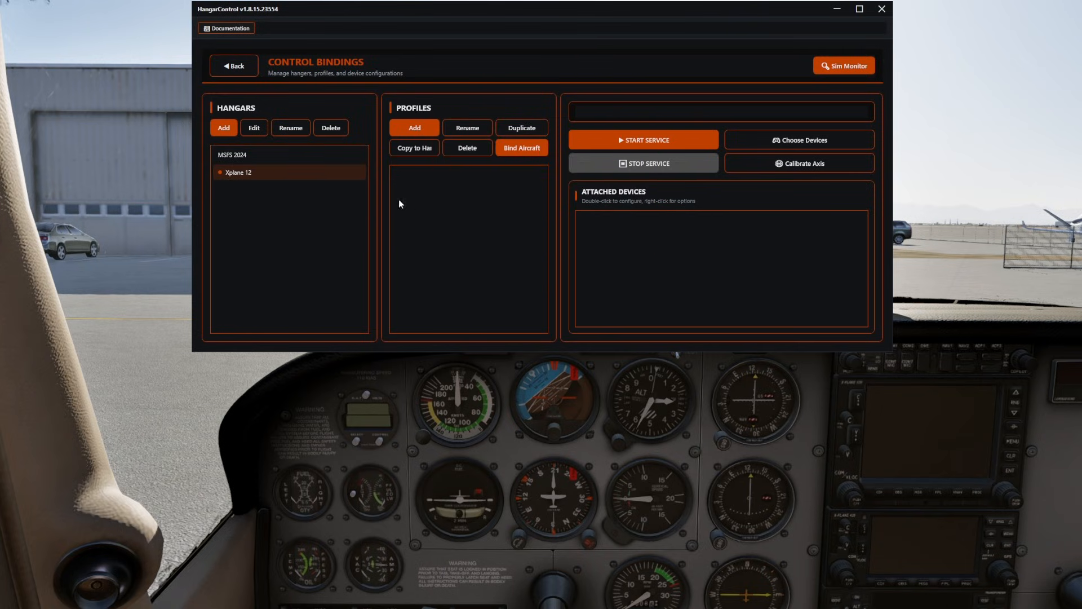
Add a profile named Cessna 172 to the Xplane 12 hangar.
click(413, 130)
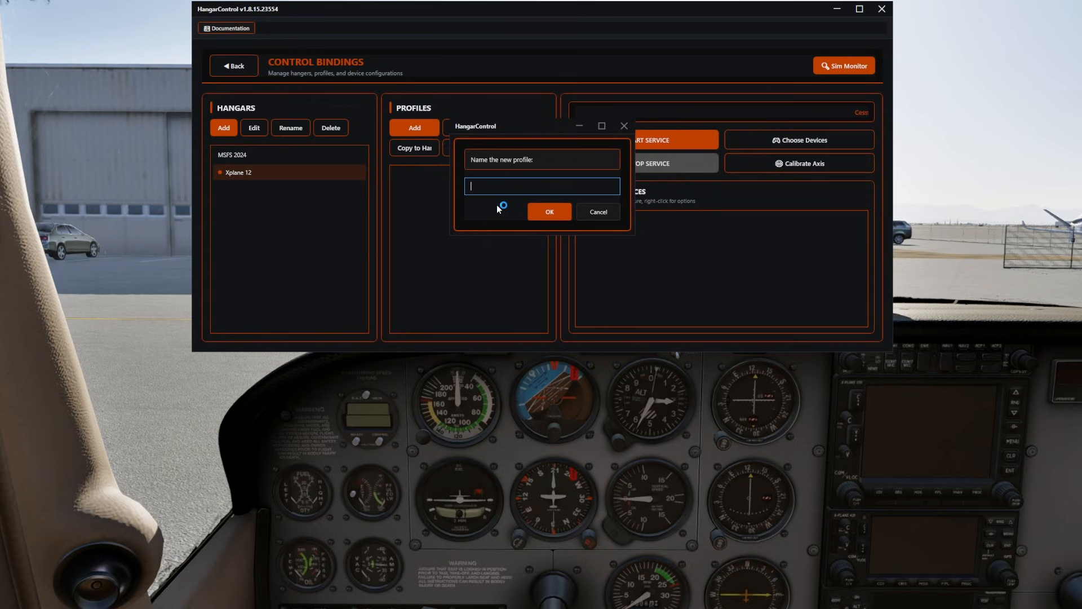
text(Cessna 17)
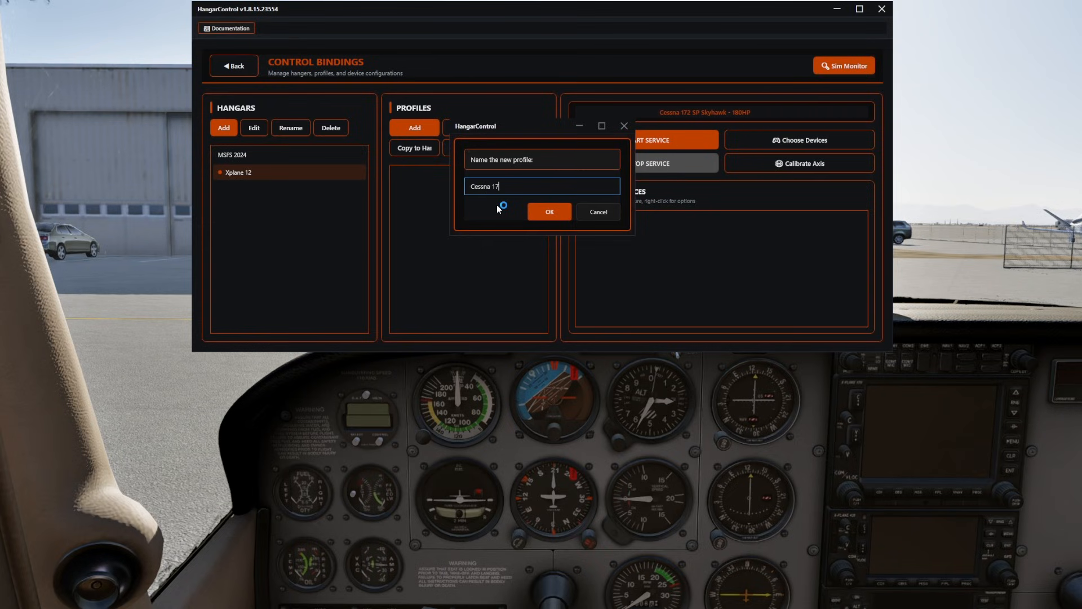
text(2)
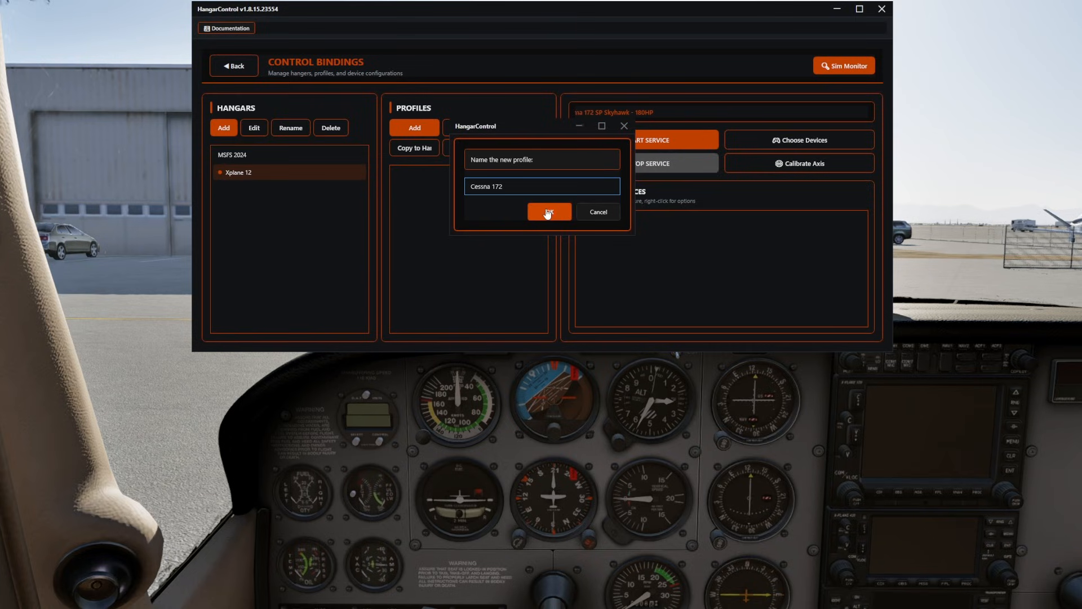
click(547, 213)
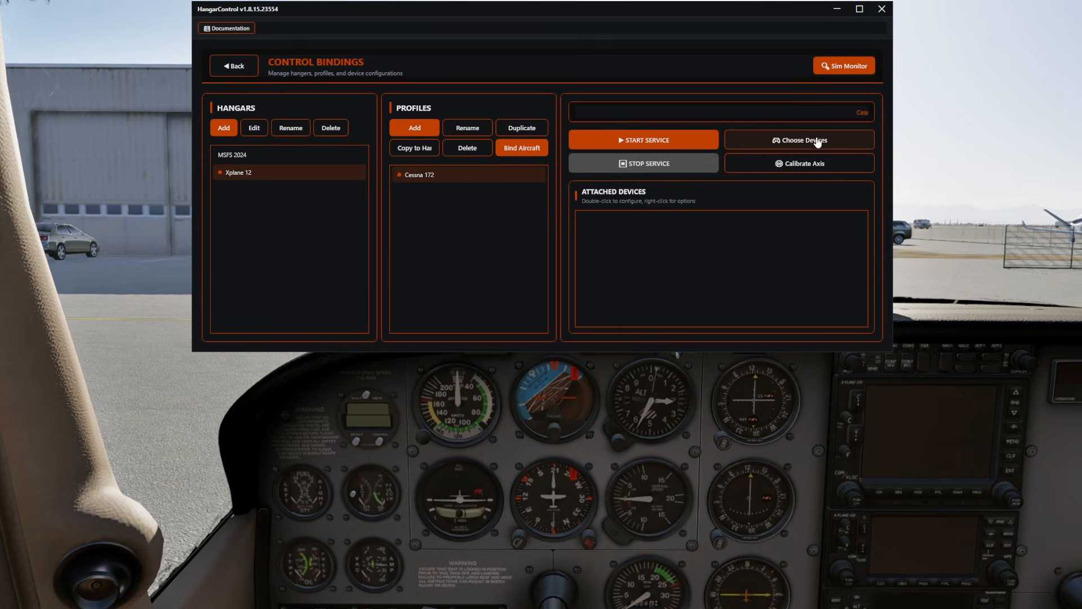
Activate the Bravo Throttle Quadrant, VPC Rudder Pedals and R-VPC CDT-AEROMAX for the Cessna 172 profile and save the device selection.
click(817, 142)
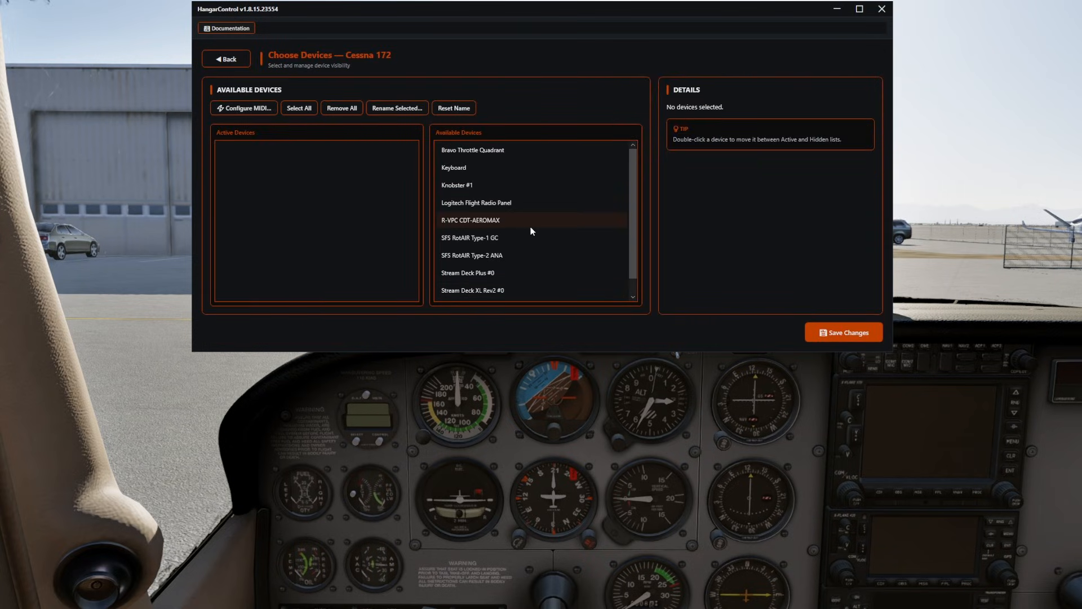
double_click(492, 149)
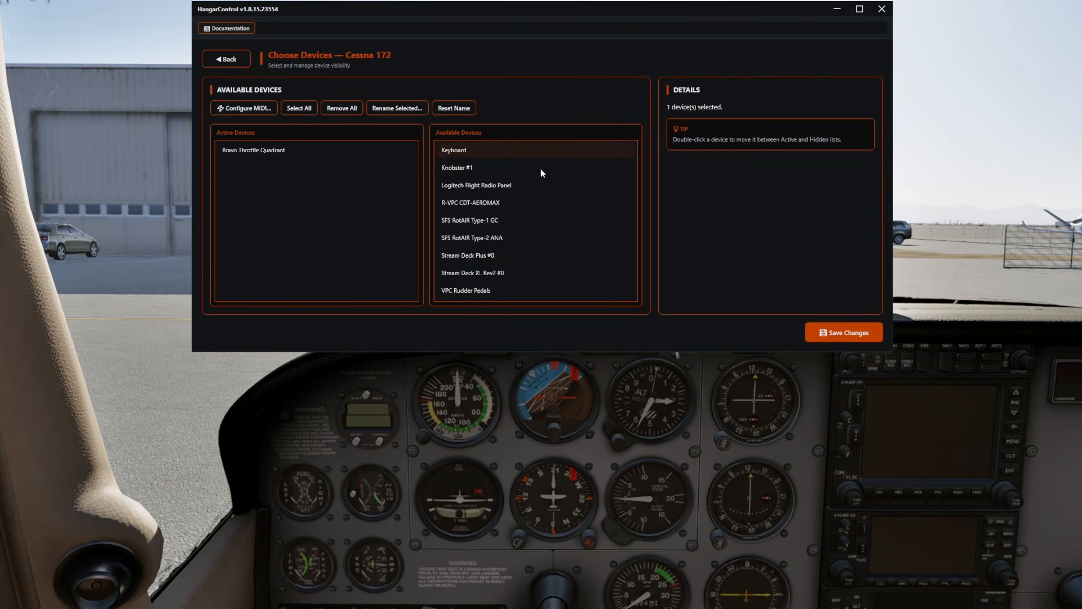
double_click(481, 291)
double_click(492, 202)
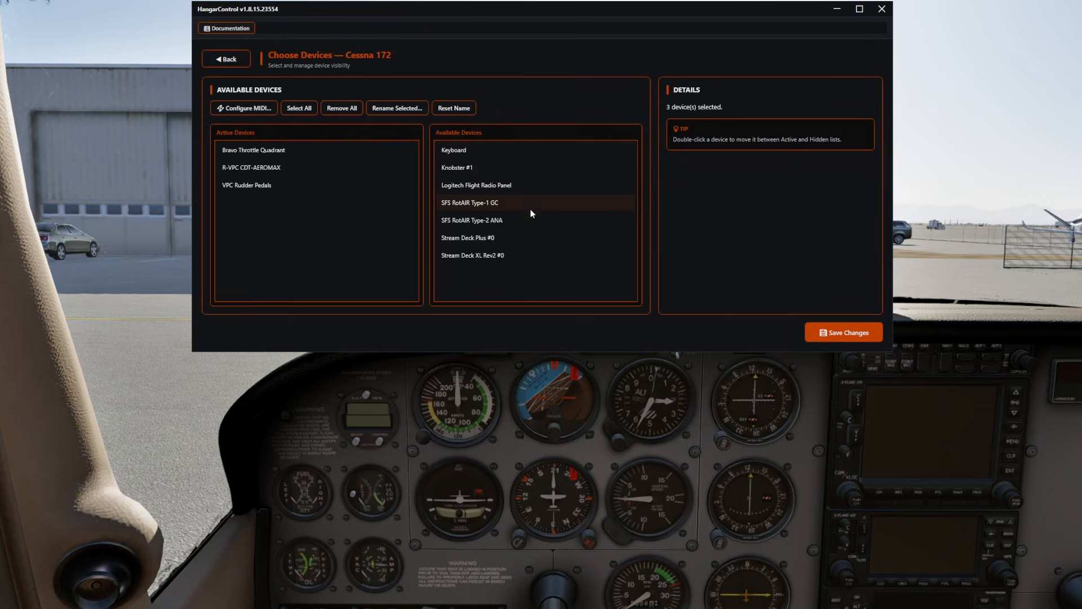
click(844, 333)
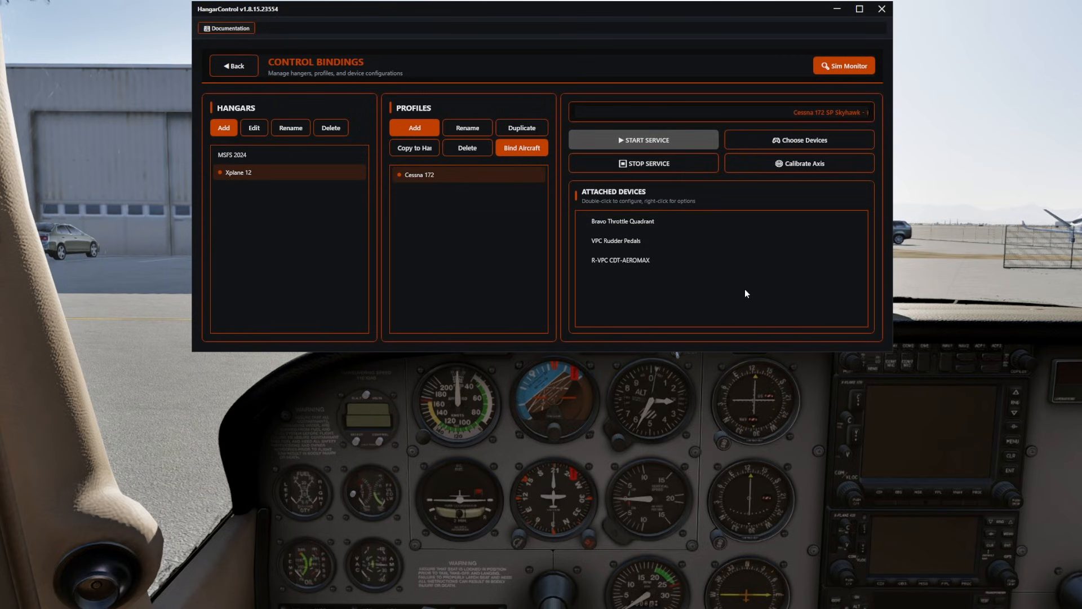
Bind the loaded aircraft to the Cessna 172 profile and check the simulator connection status on the home page.
click(517, 150)
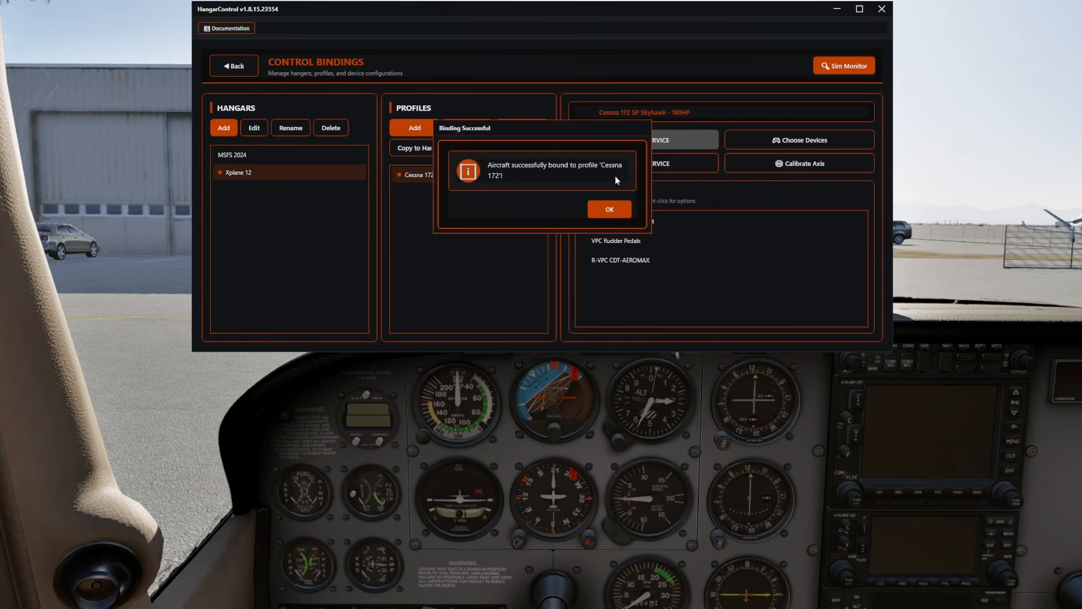
click(608, 209)
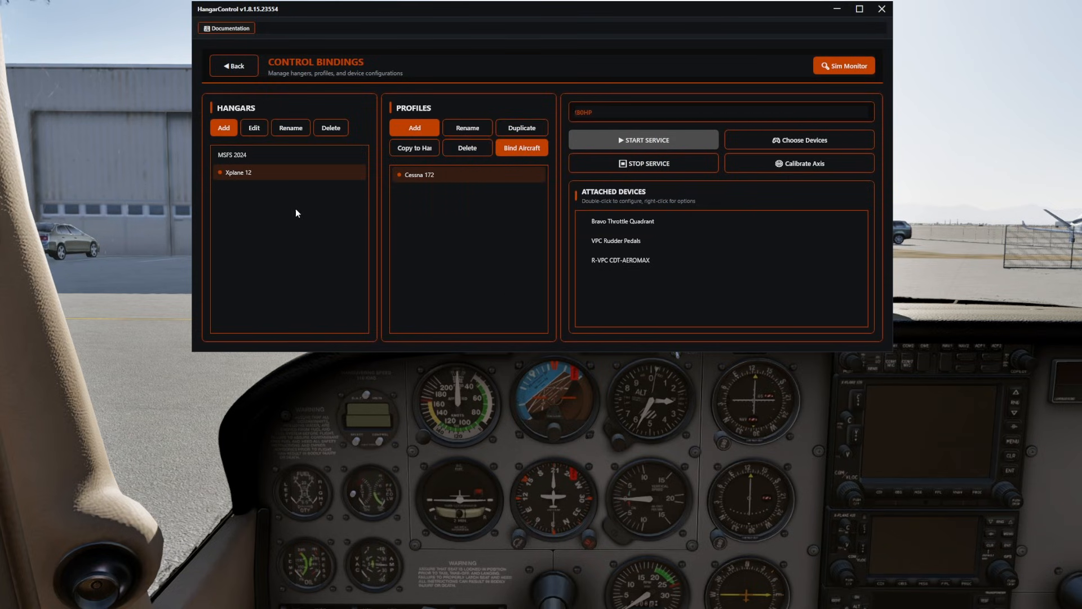
click(252, 69)
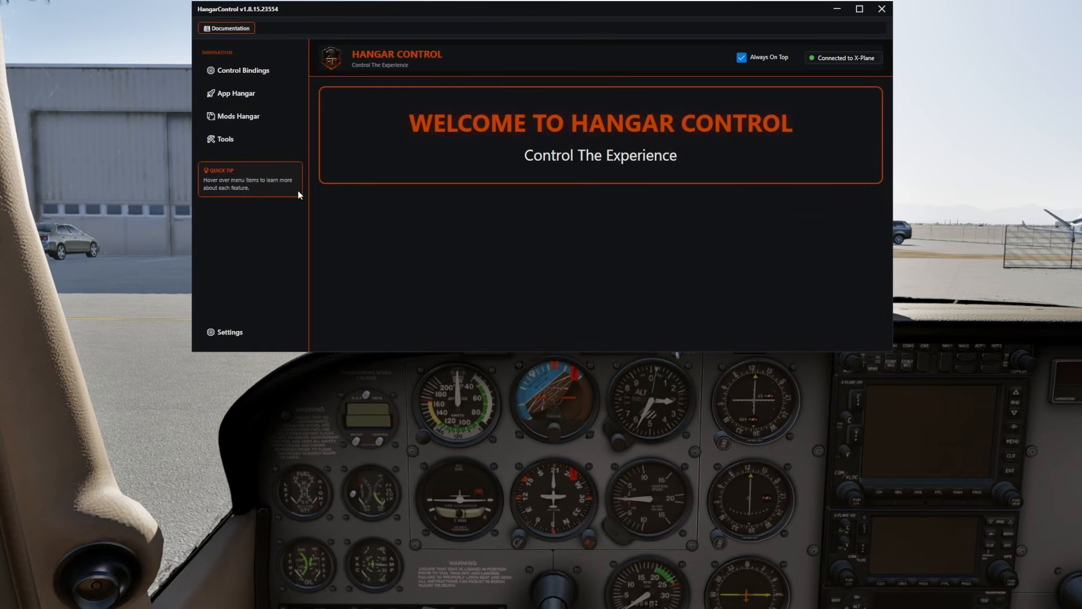
click(441, 294)
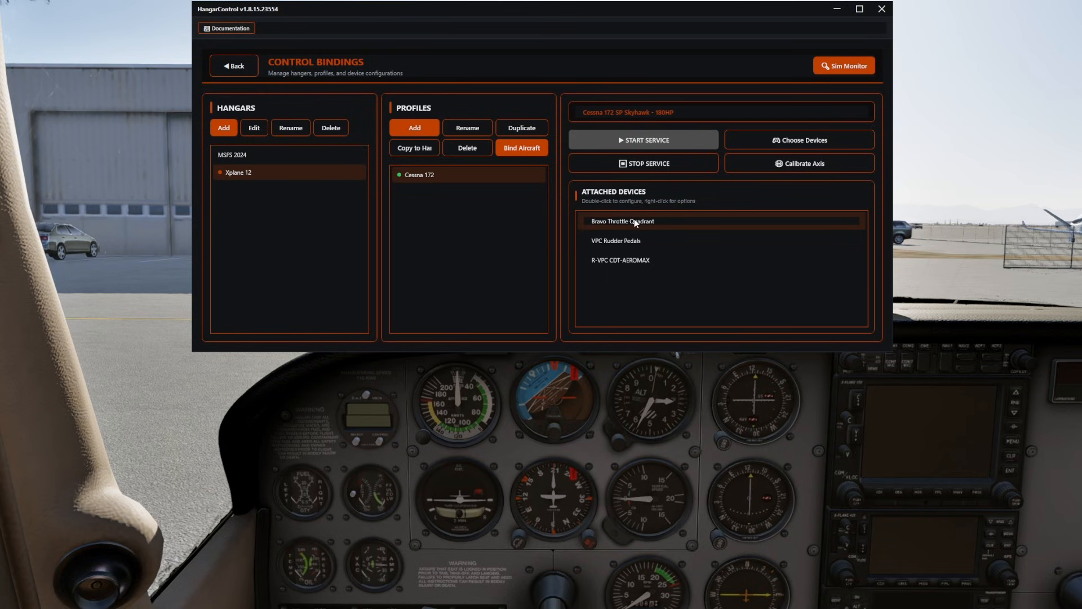
Add a binding row for the Y axis of the Bravo Throttle Quadrant and set its method to XPlaneDataRef.
double_click(695, 221)
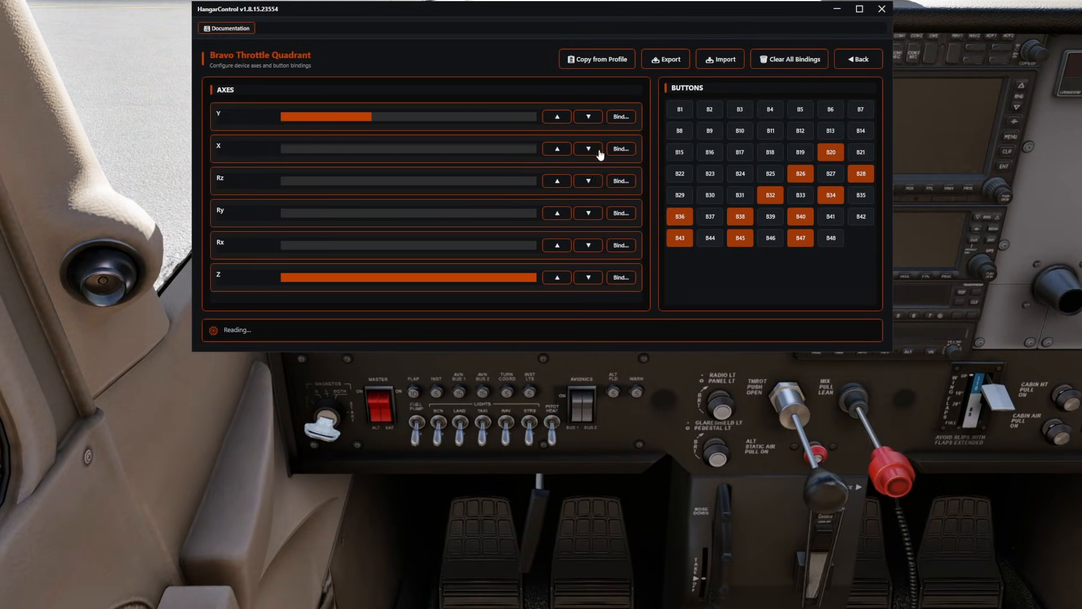
click(620, 116)
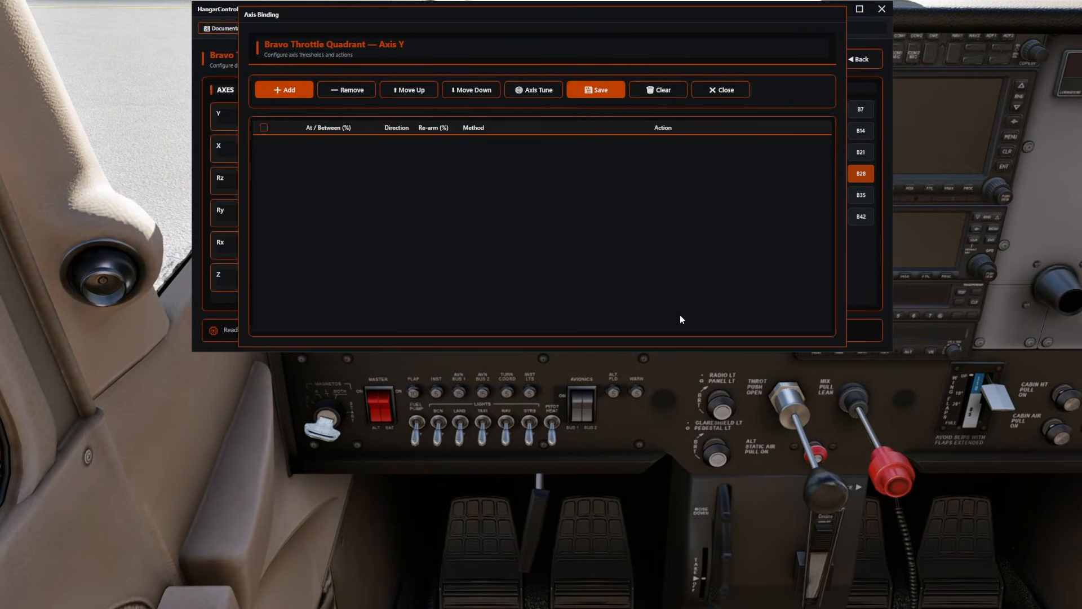
click(284, 93)
click(472, 148)
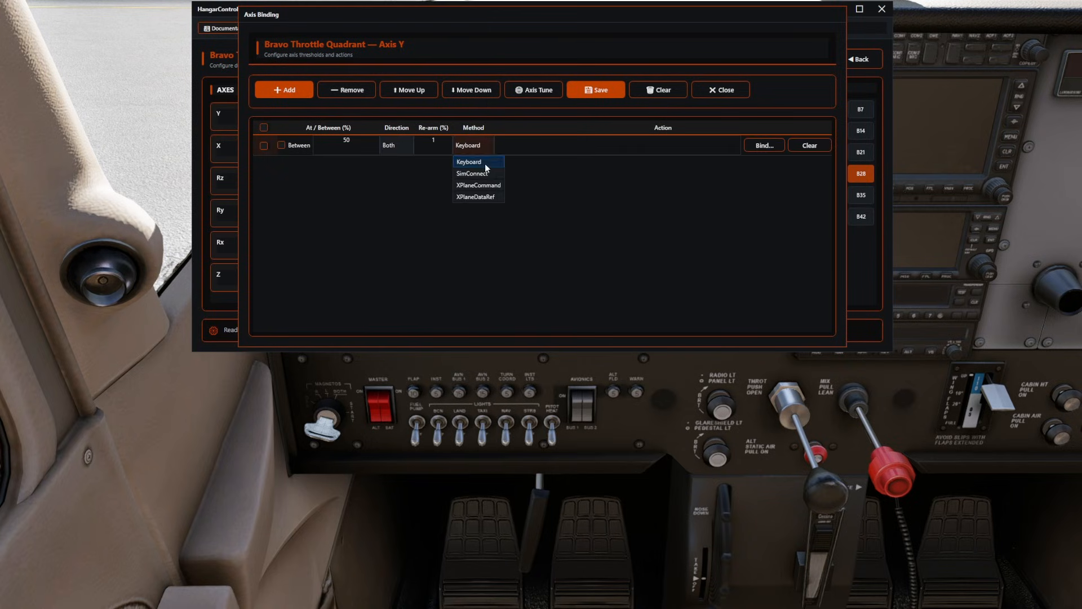
click(489, 198)
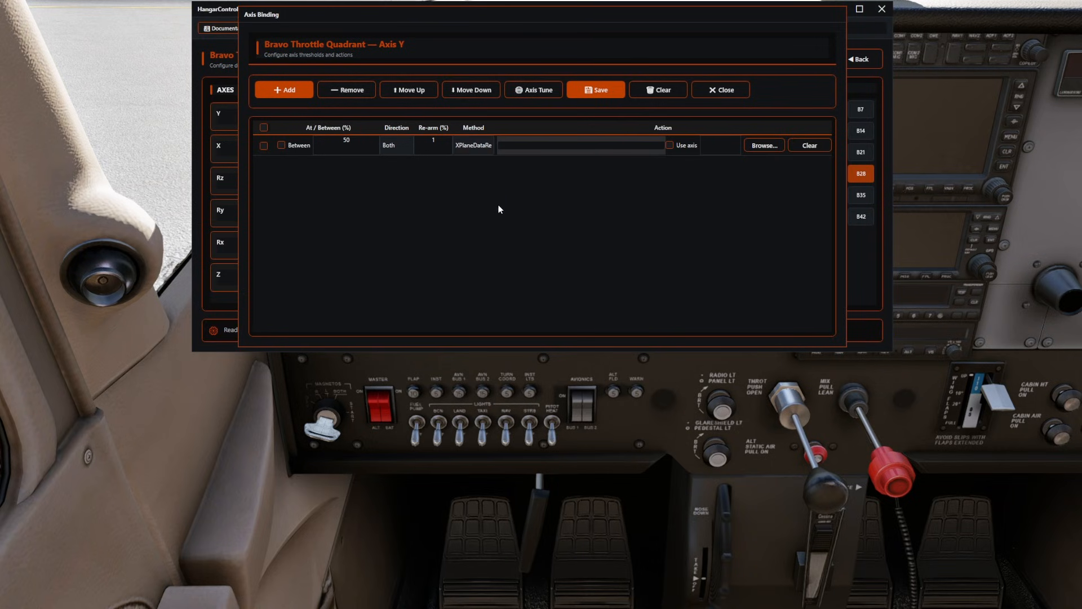
Search for throttle DataRefs and assign sim/cockpit2/engine/actuators/throttle_ratio[0] to the Y axis binding row.
click(764, 146)
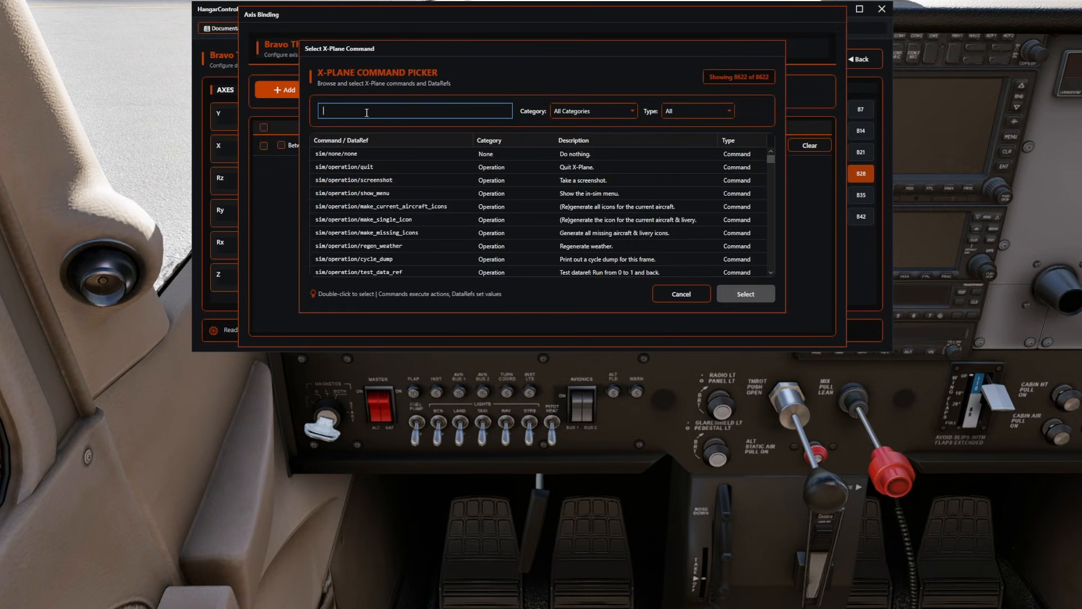
text(throttle)
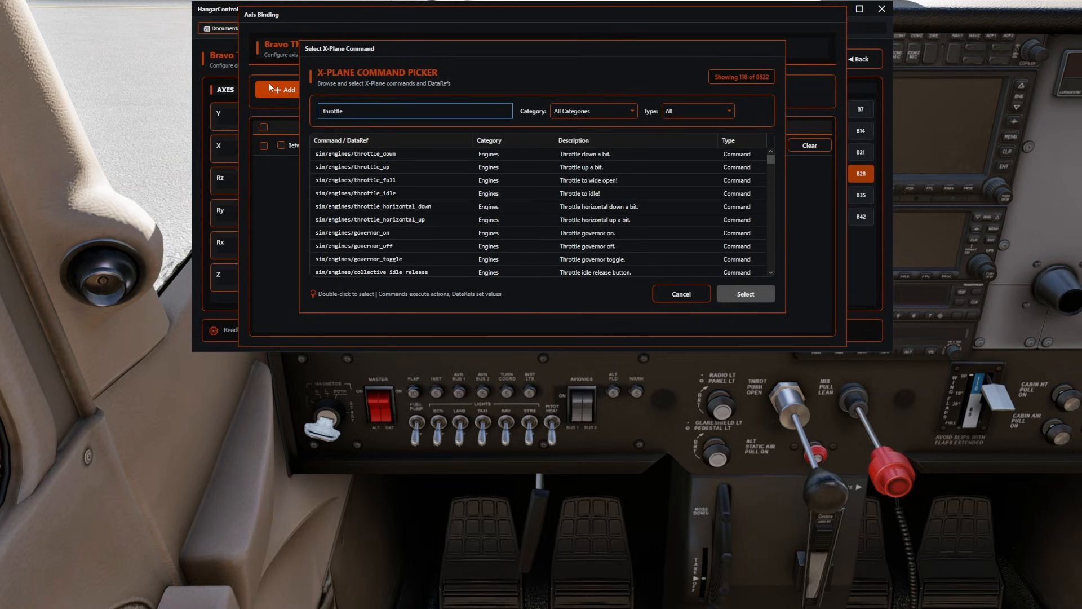
scroll(394, 141, down, 4)
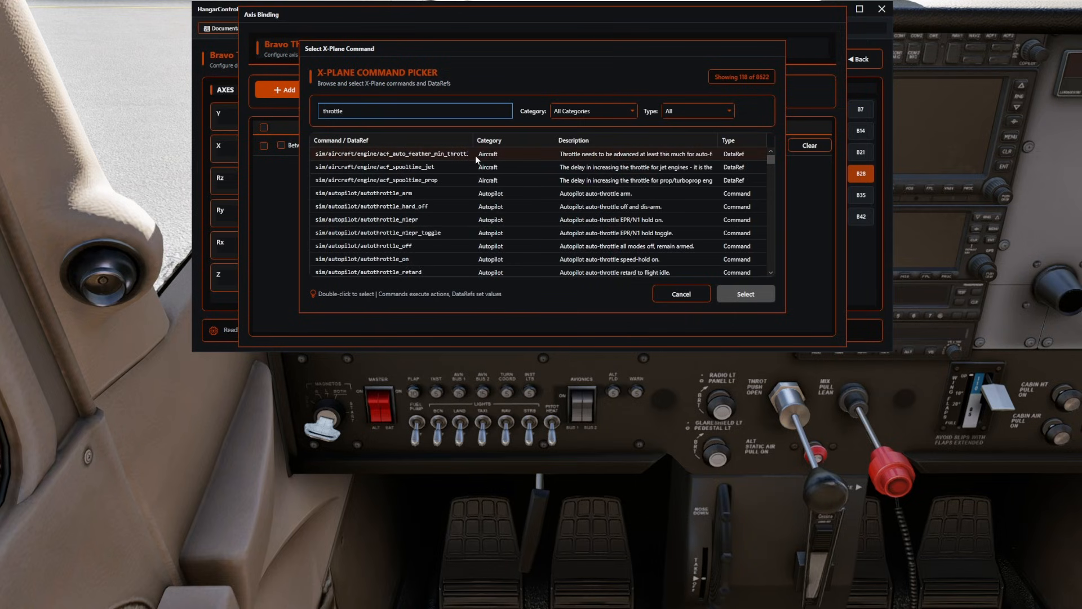
scroll(471, 171, down, 3)
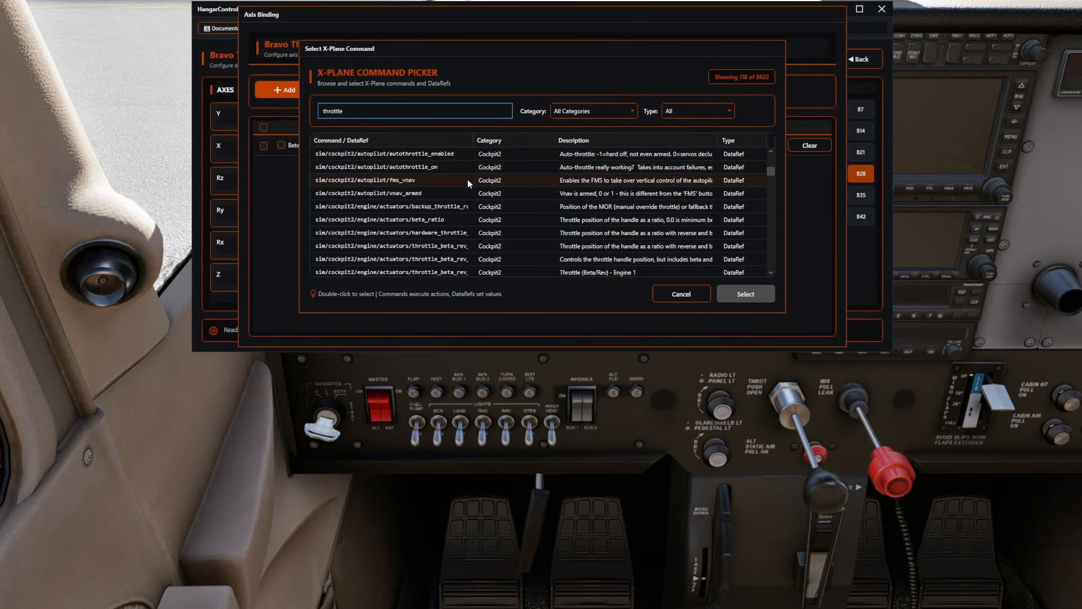
drag(476, 134, 520, 135)
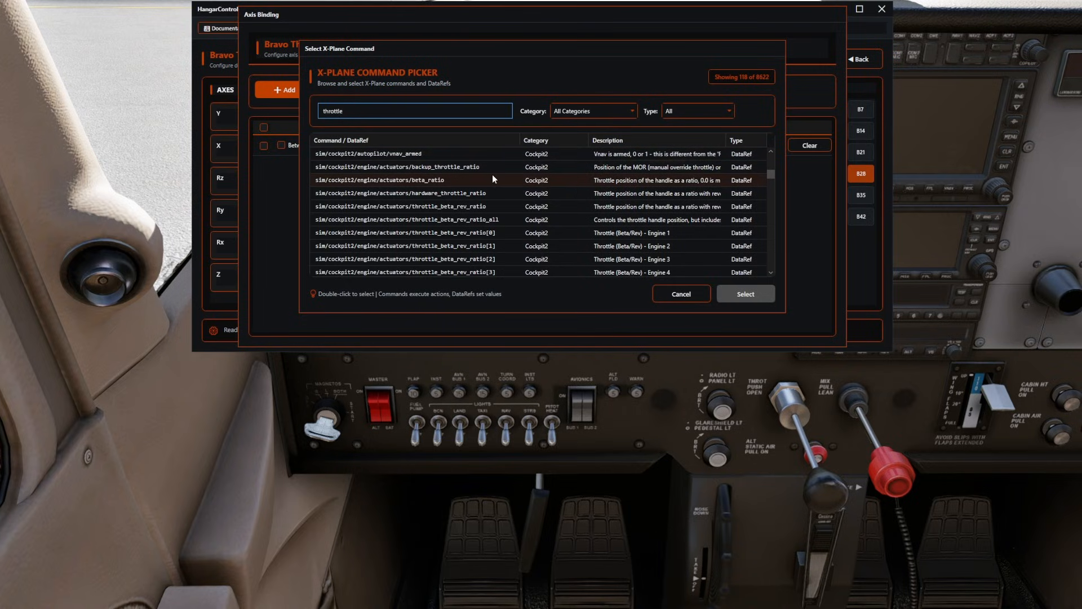
scroll(492, 178, down, 4)
scroll(492, 178, down, 1)
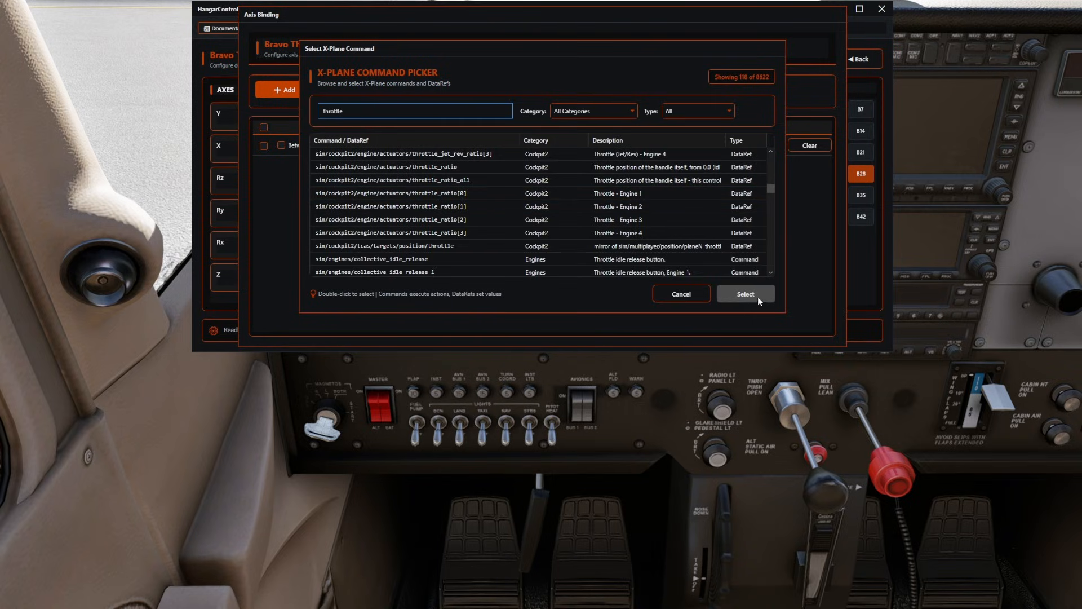
click(511, 193)
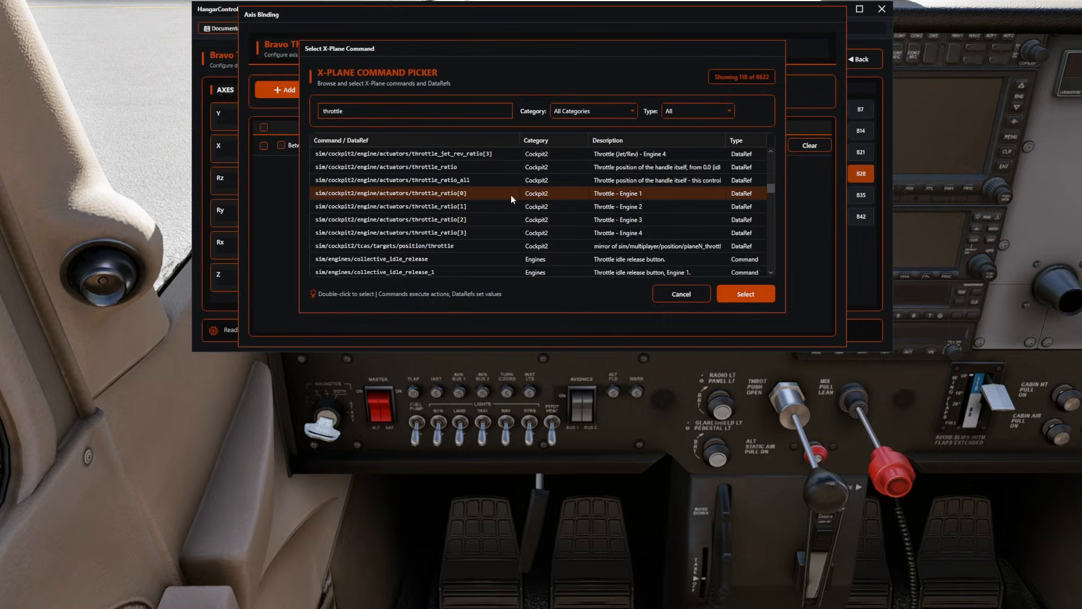
click(747, 294)
Enable Use axis for the Y axis throttle binding with the full 0% to 100% range and save the binding.
click(668, 145)
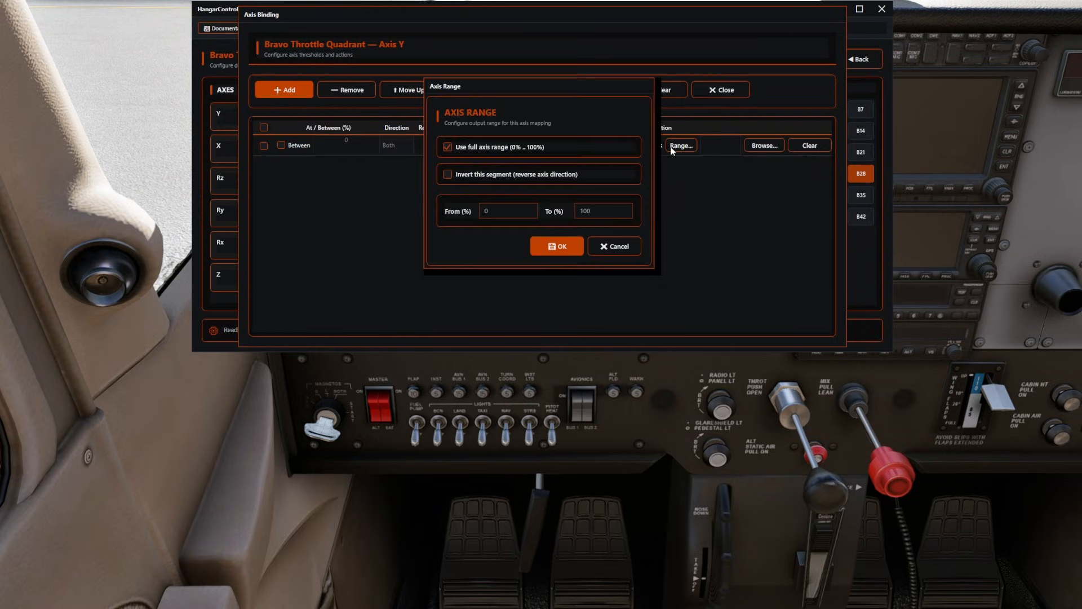
click(542, 243)
click(590, 97)
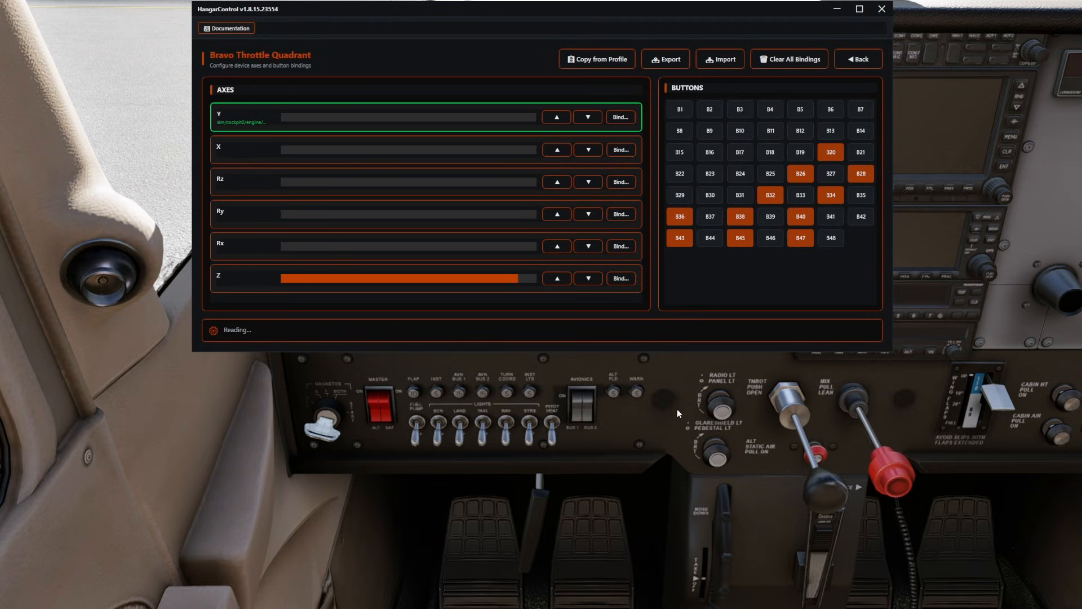
Add a binding row for the Z axis of the Bravo Throttle Quadrant and set its method to XPlaneDataRef.
click(620, 278)
click(285, 90)
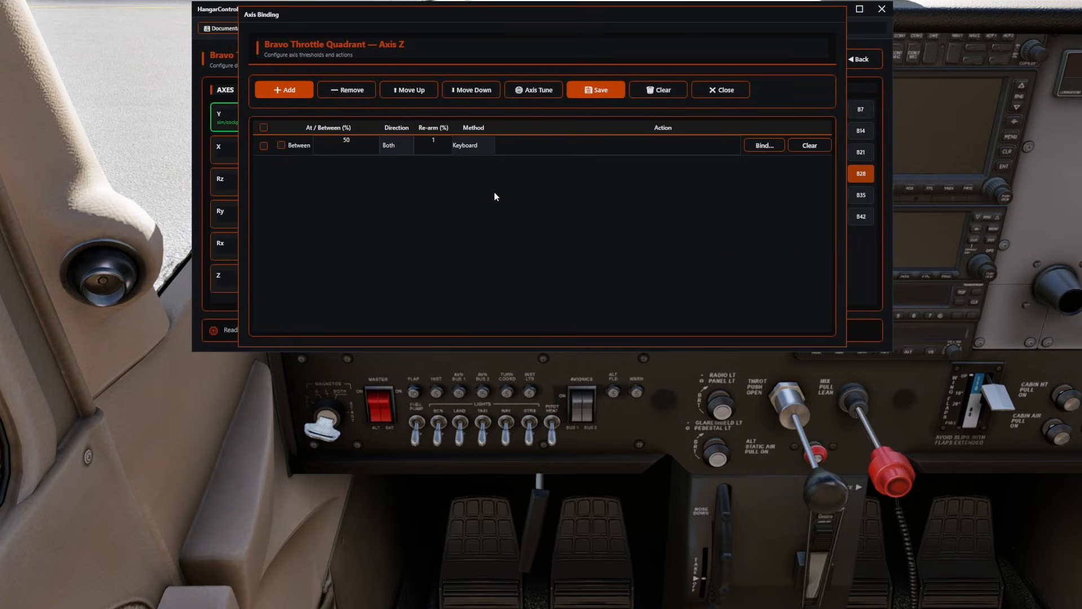
click(474, 147)
click(479, 197)
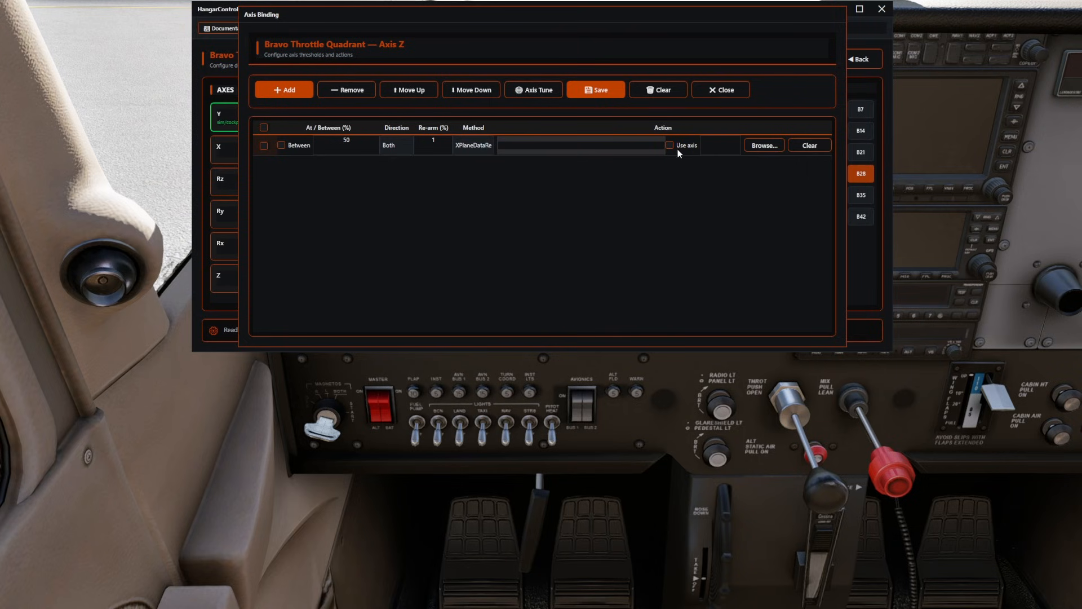
Search for mixture DataRefs and assign sim/cockpit2/engine/actuators/mixture_ratio[0] to the Z axis binding row.
click(766, 150)
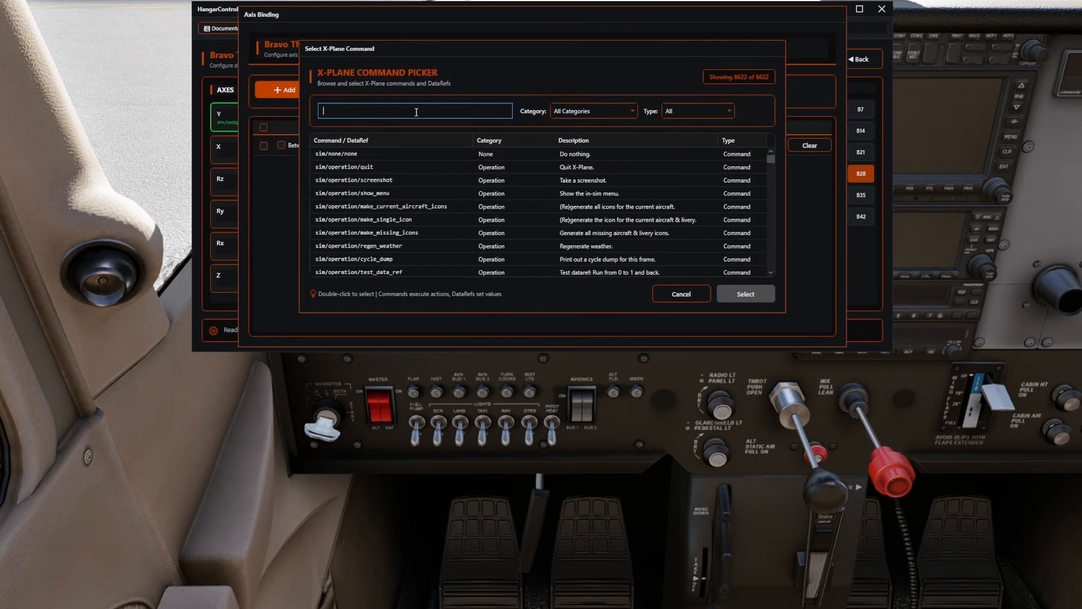
text(mixture)
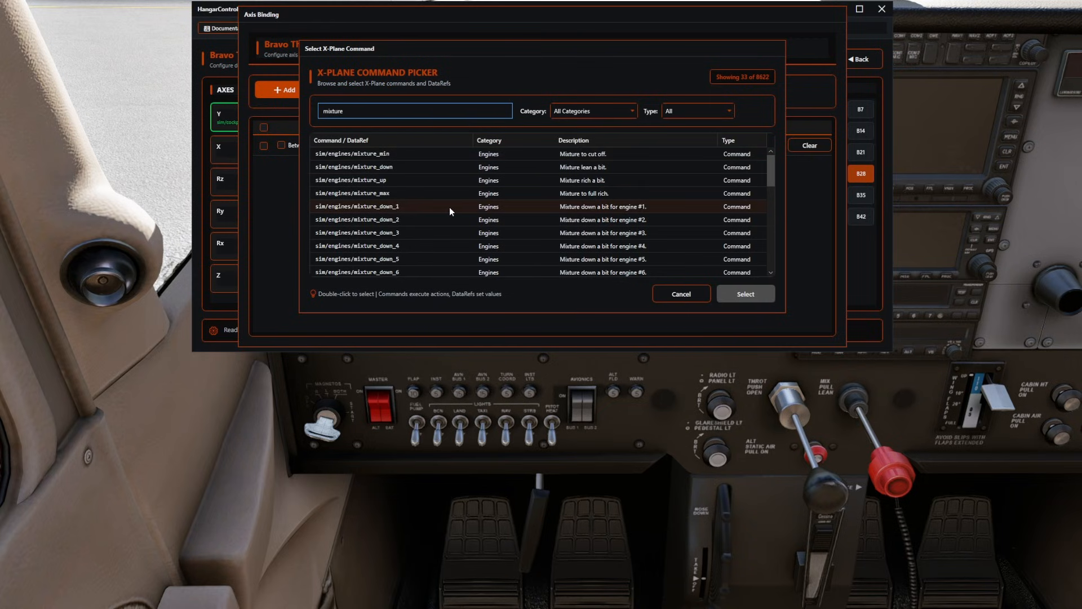
scroll(406, 213, down, 2)
scroll(407, 210, down, 1)
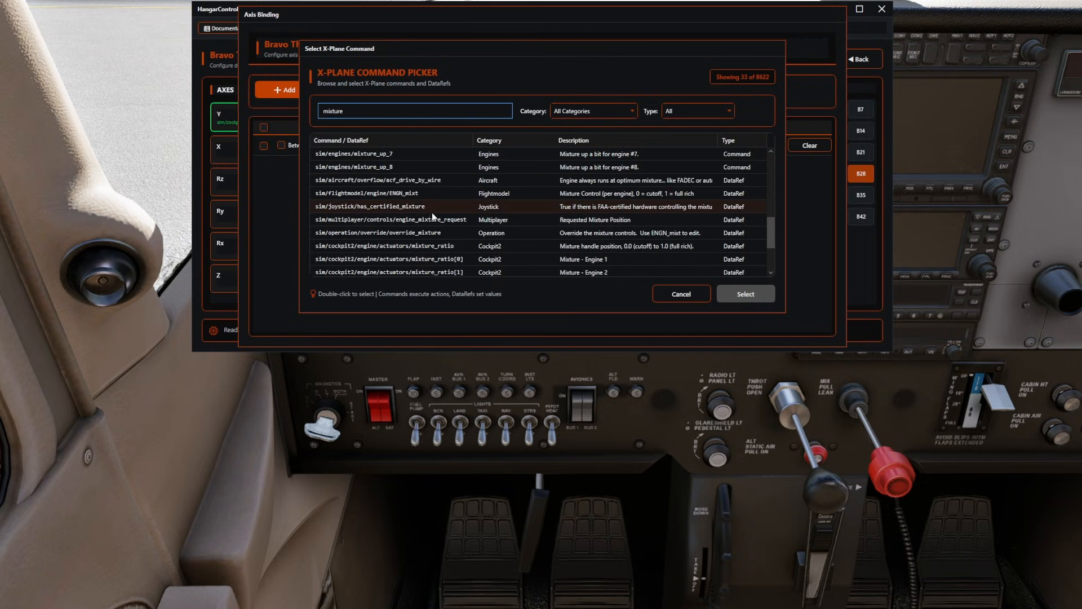
scroll(482, 191, down, 2)
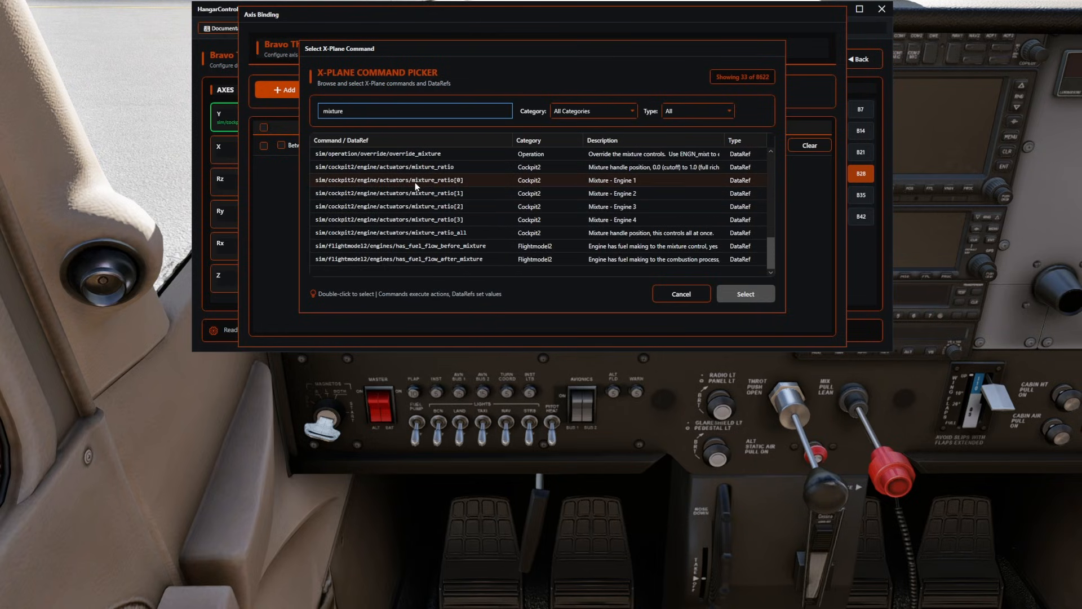
click(415, 180)
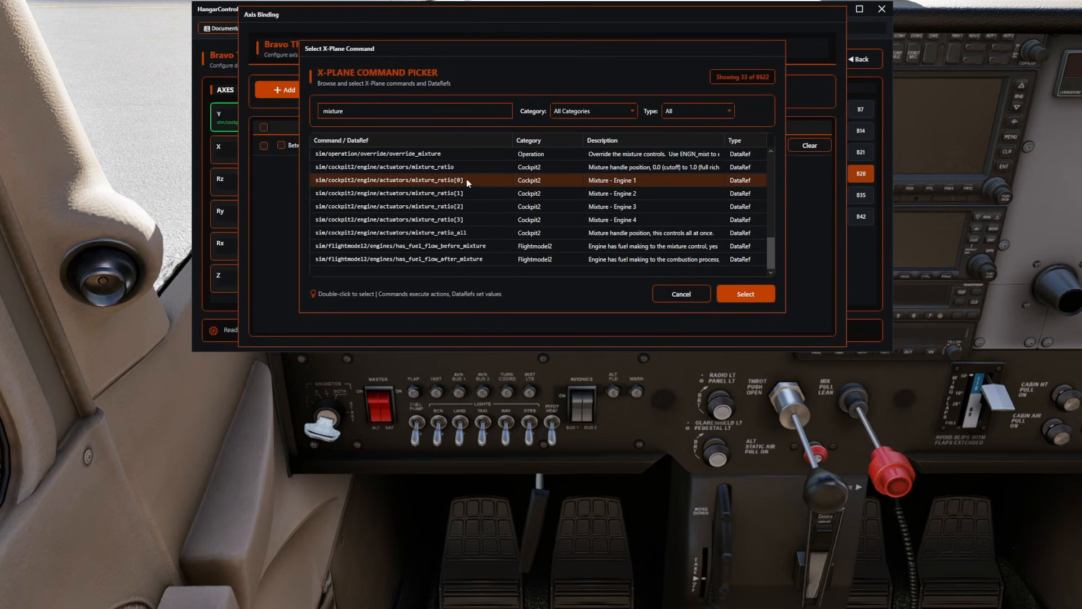
click(753, 289)
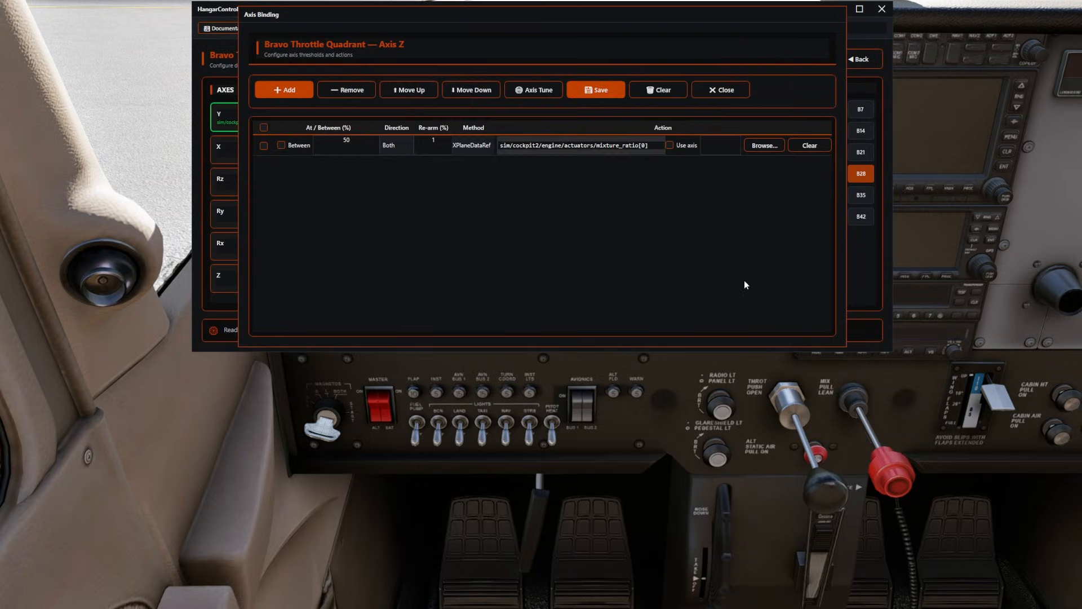
Enable Use axis for the Z axis mixture binding with the full 0% to 100% range and save the binding.
click(669, 145)
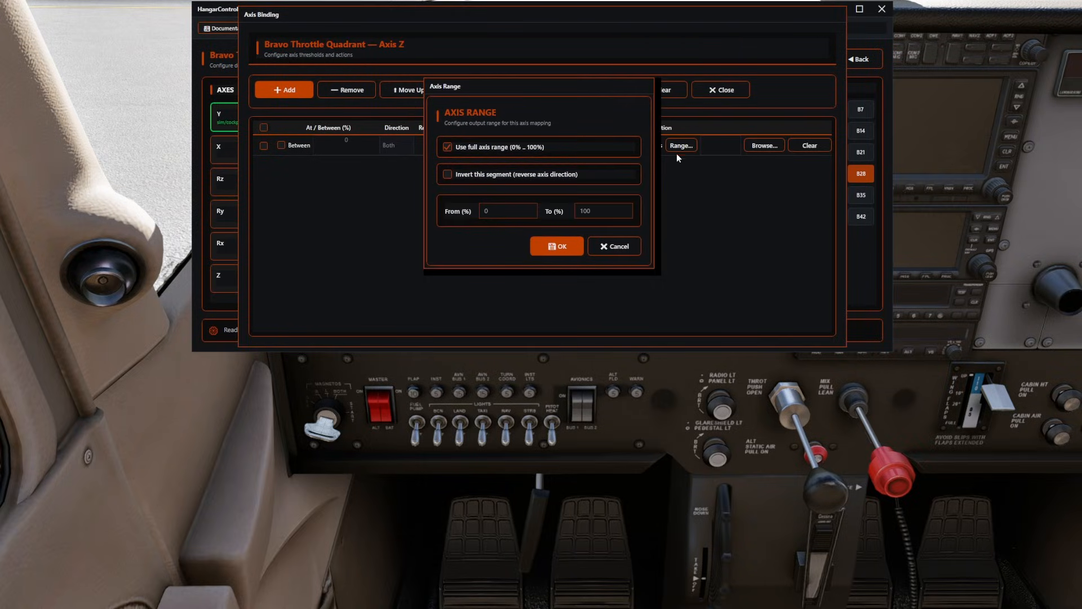
click(554, 248)
click(595, 91)
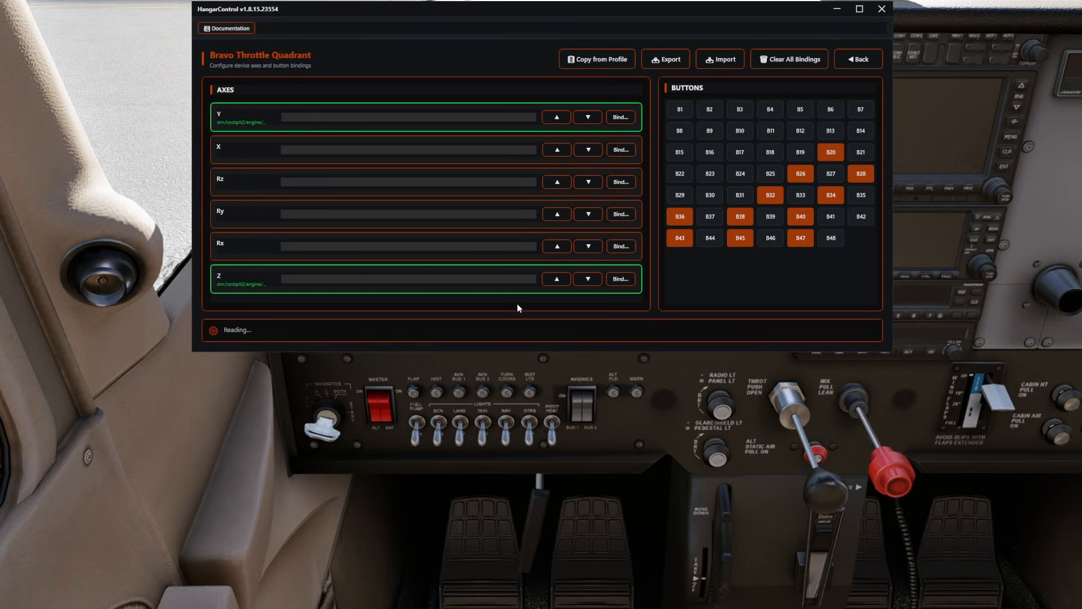
Open the R-VPC CDT-AEROMAX bindings and add an X axis binding row with the method XPlaneDataRef.
click(859, 61)
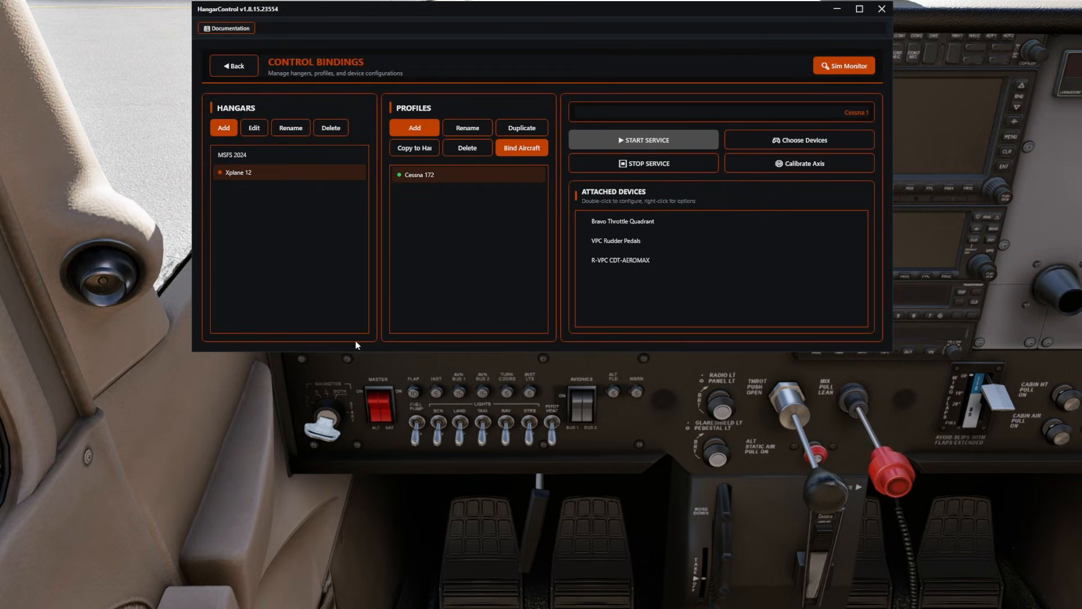
double_click(620, 260)
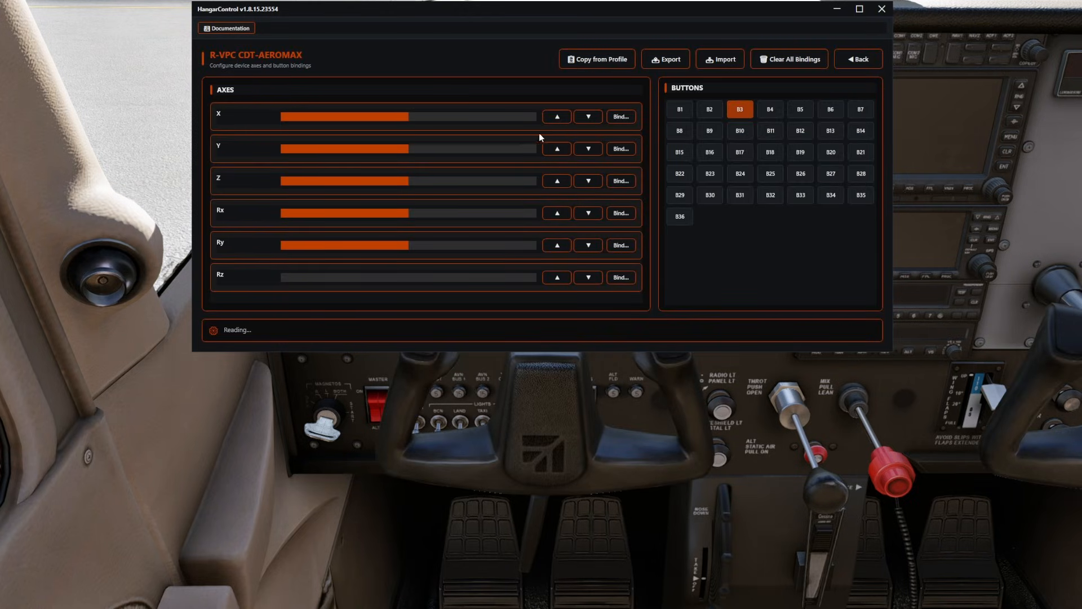
click(620, 116)
click(285, 92)
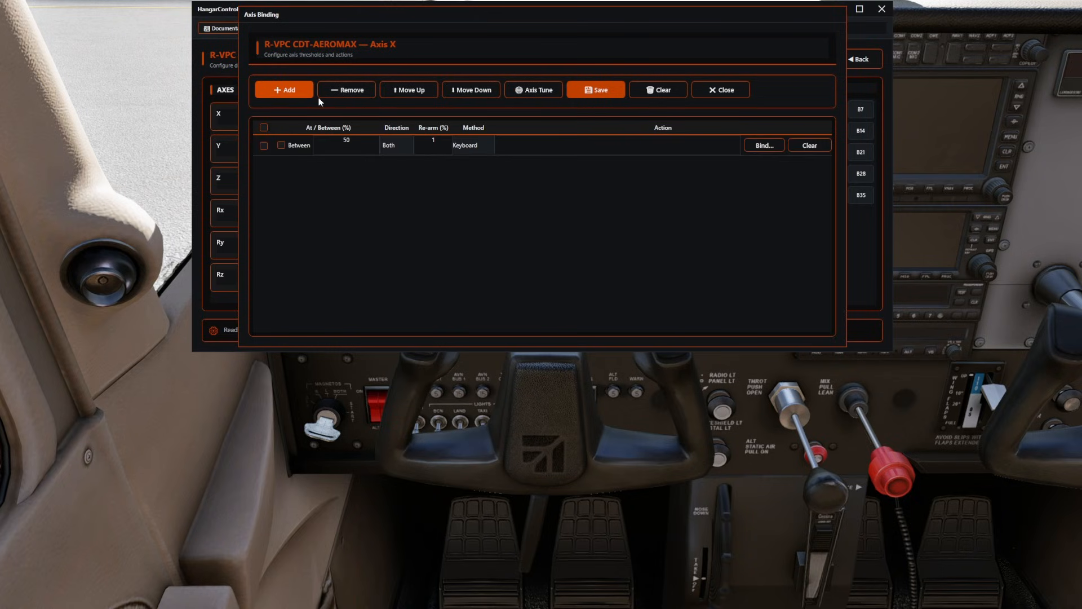
click(465, 143)
click(477, 196)
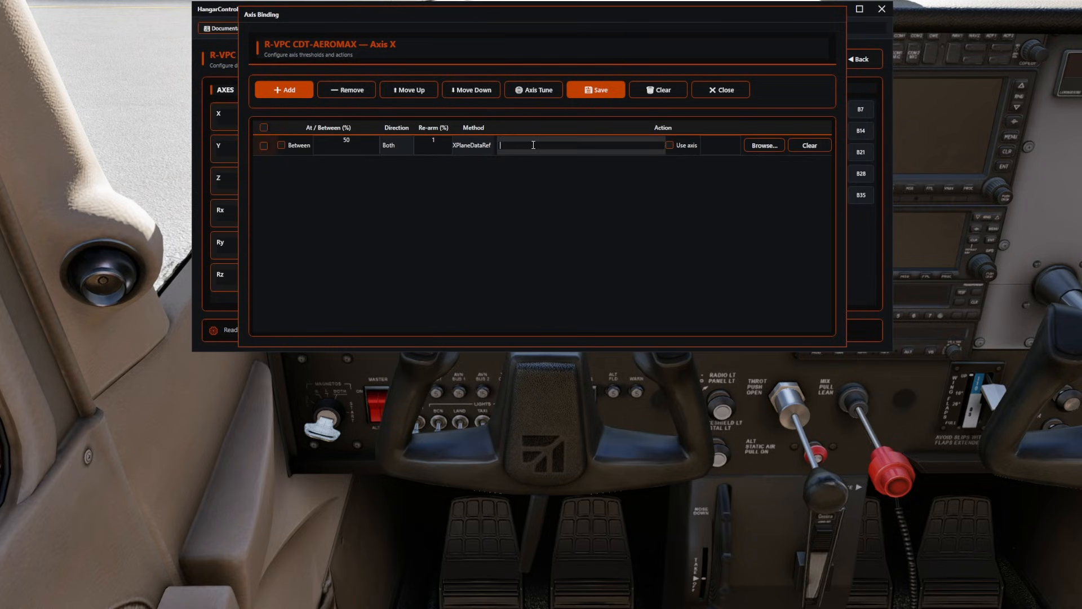
Search the X-Plane command picker for aileron and look through the entries for a DataRef that suits the X axis.
click(764, 148)
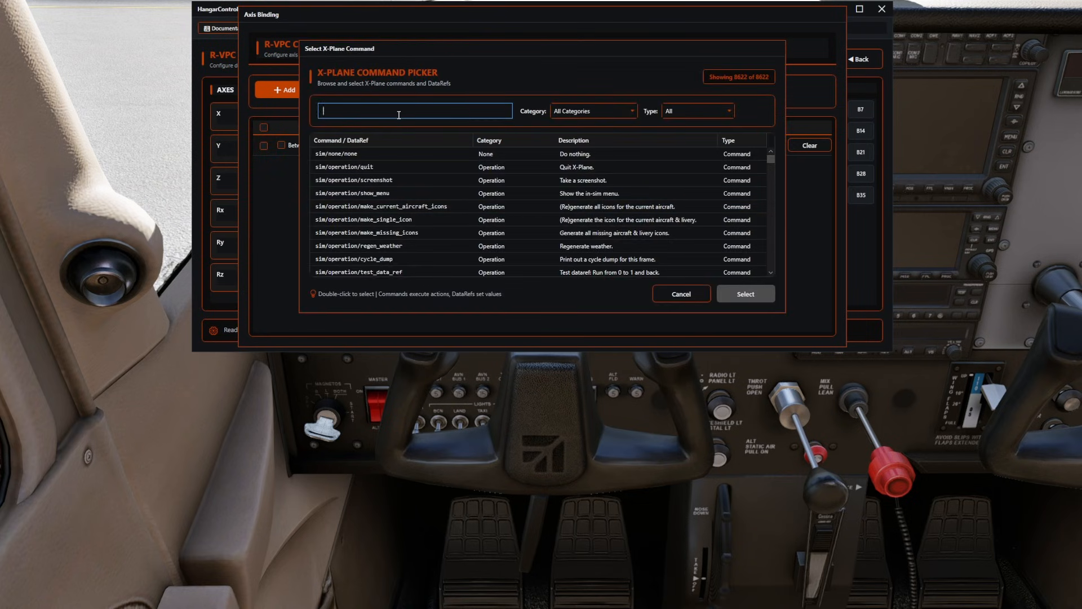
text(ailerons)
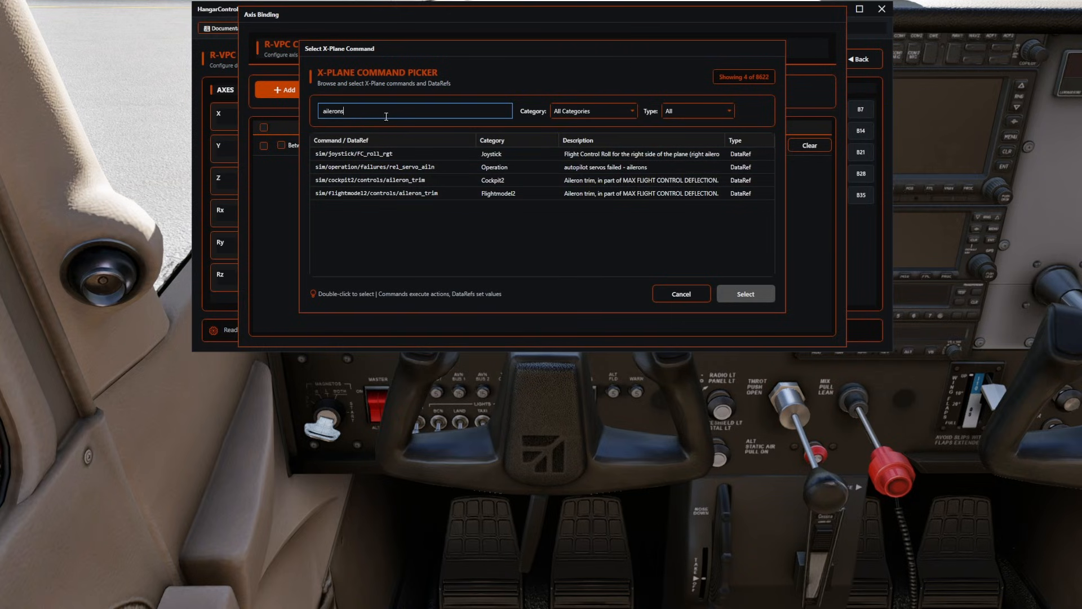
key(BackSpace)
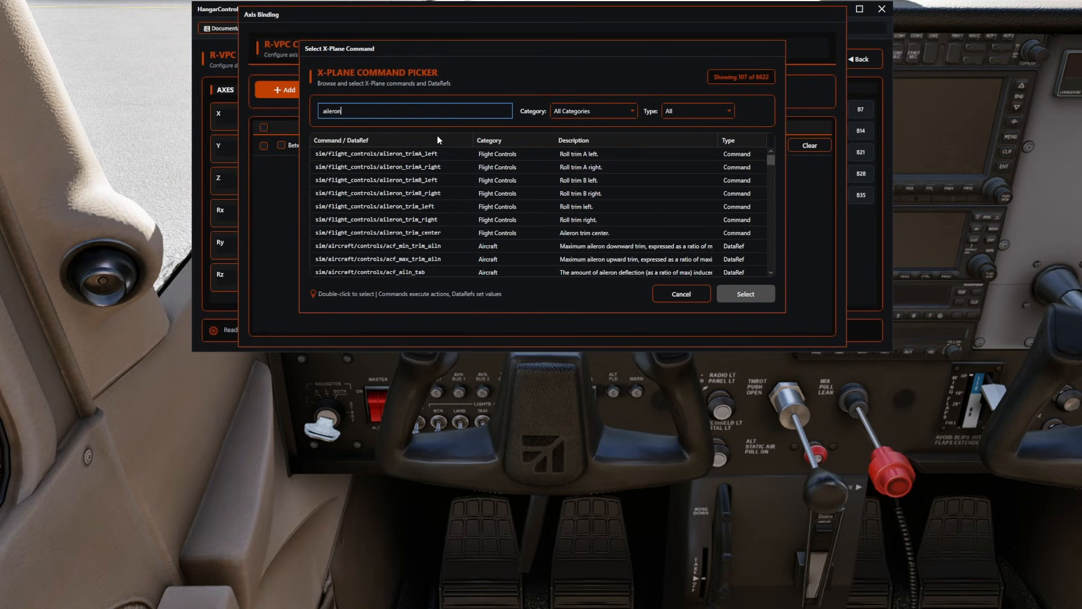
scroll(486, 194, down, 10)
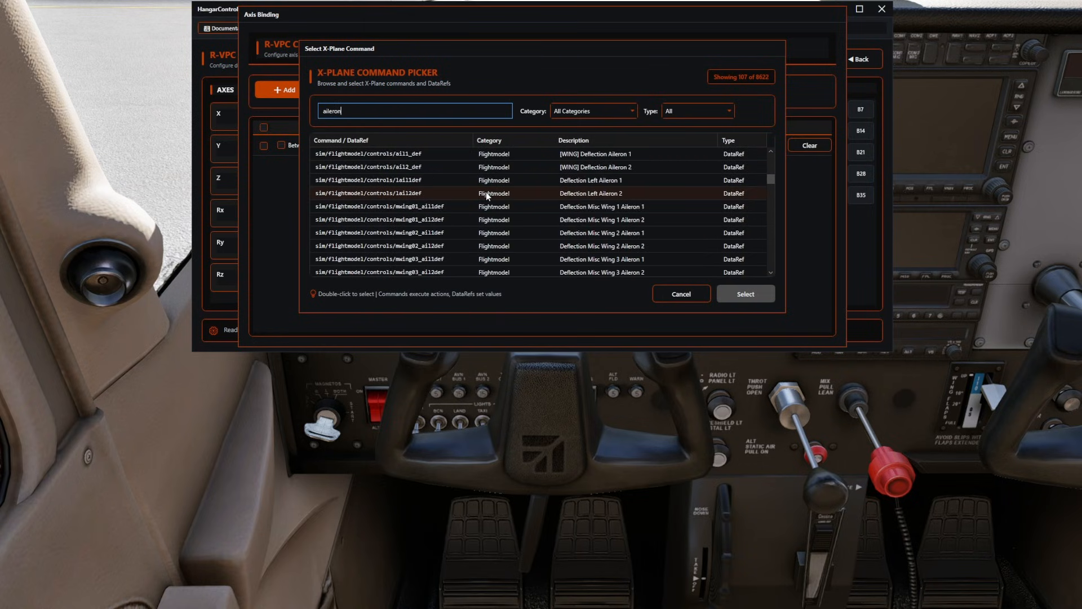
scroll(515, 200, down, 8)
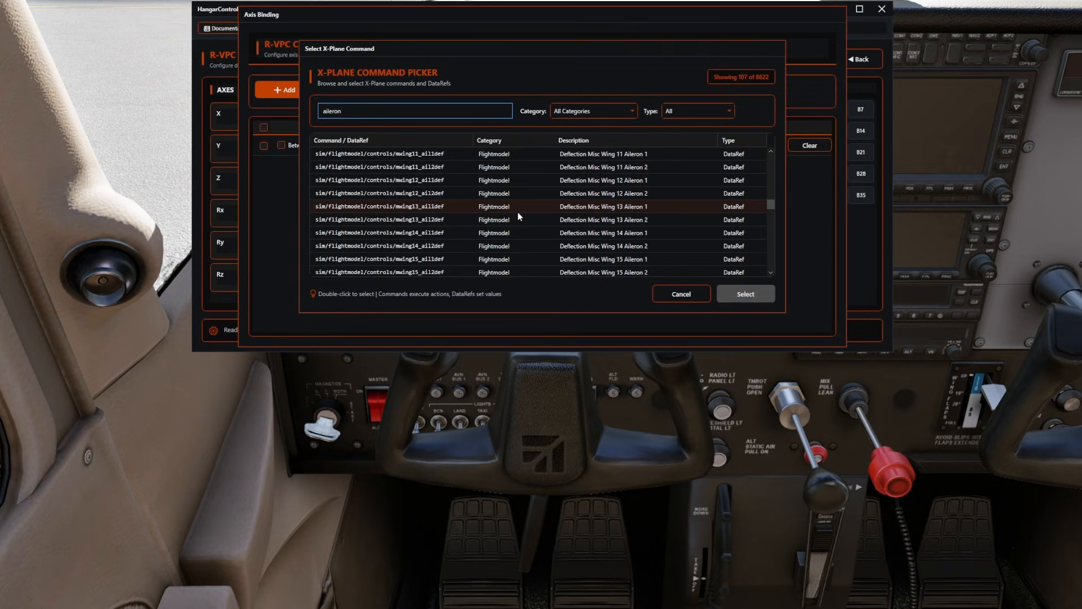
scroll(518, 215, down, 5)
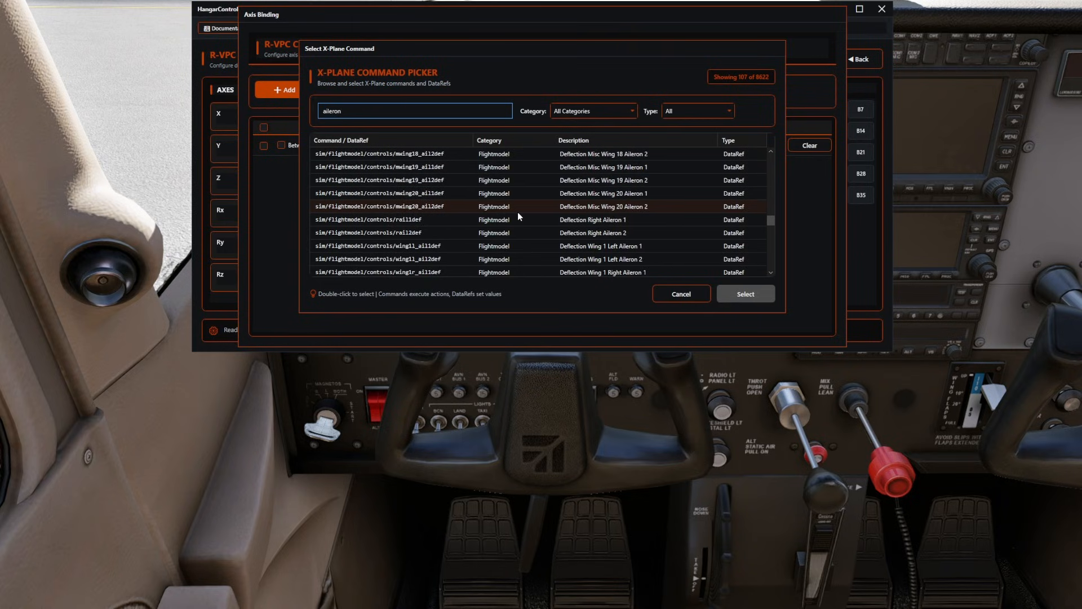
scroll(517, 212, down, 7)
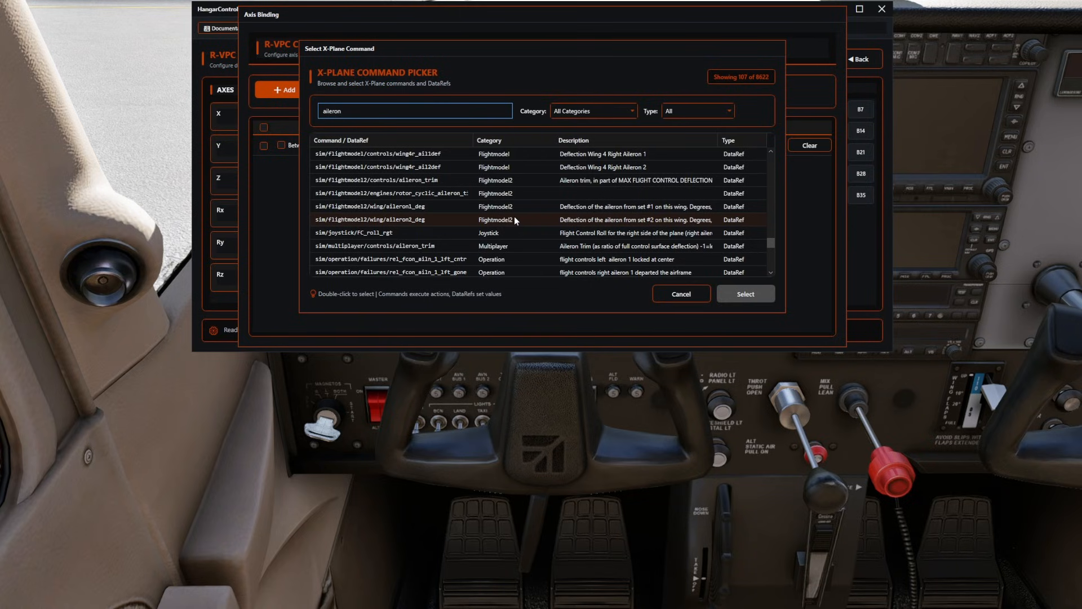
scroll(514, 218, down, 3)
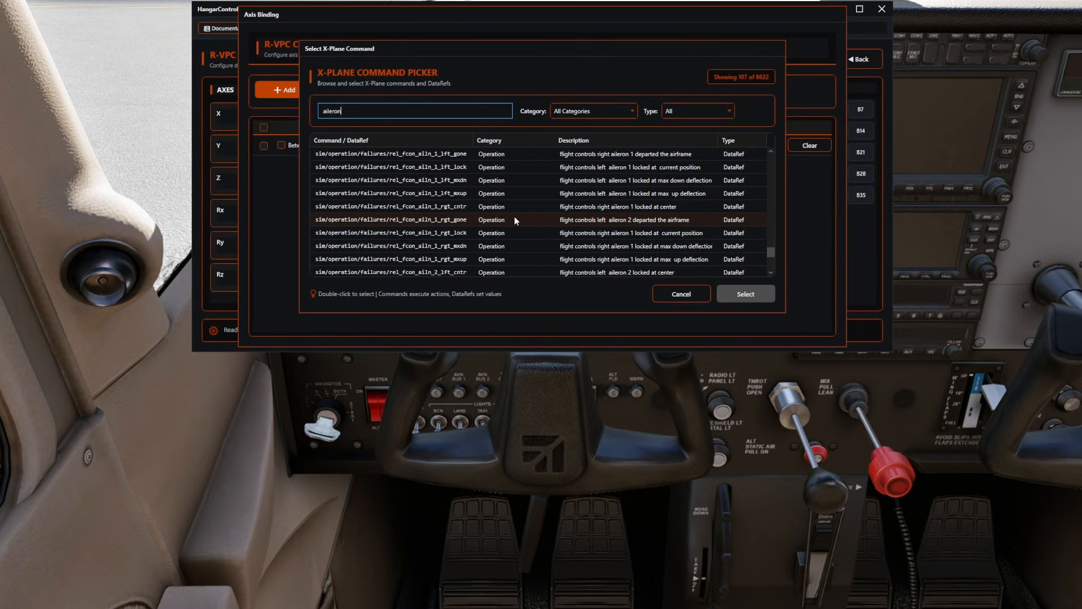
scroll(515, 219, down, 4)
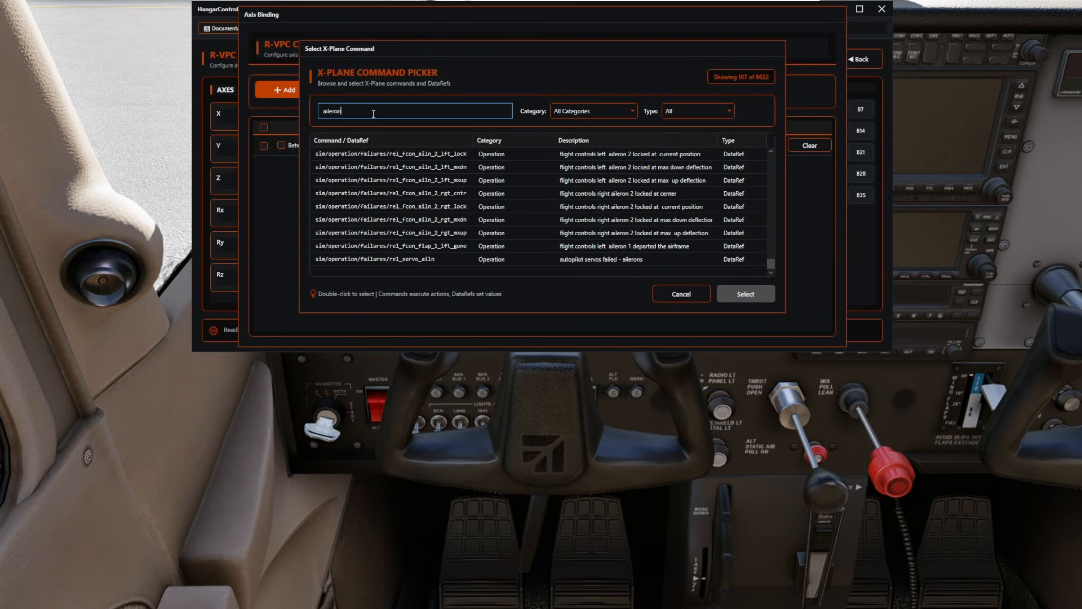
Search the command picker for roll and assign sim/multiplayer/controls/yoke_roll_ratio to the X axis binding row.
drag(373, 114, 275, 107)
text(roll)
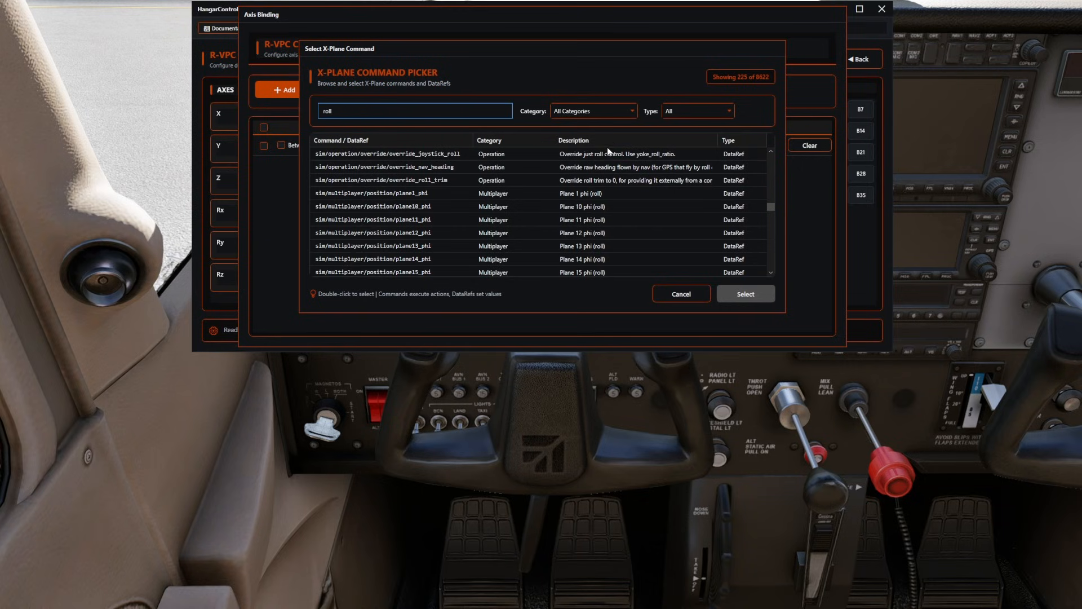
scroll(540, 164, up, 3)
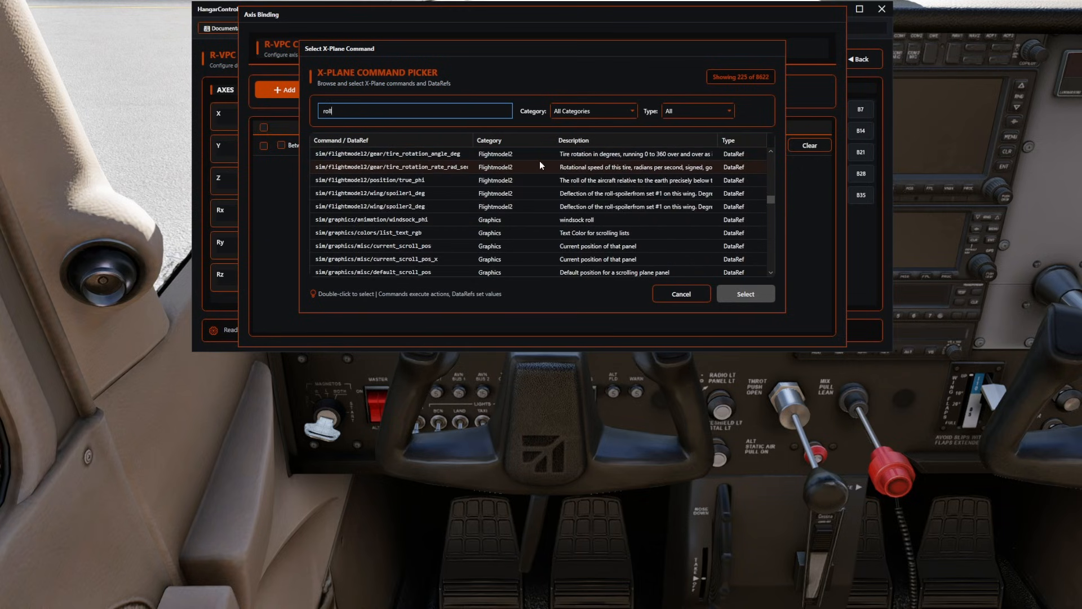
scroll(493, 205, down, 5)
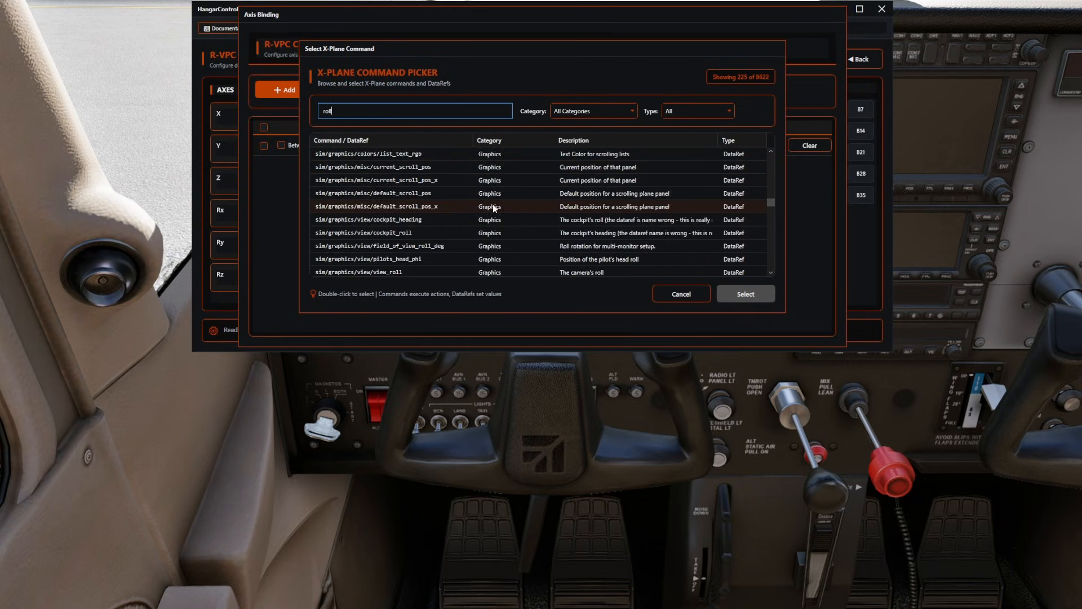
scroll(498, 204, down, 2)
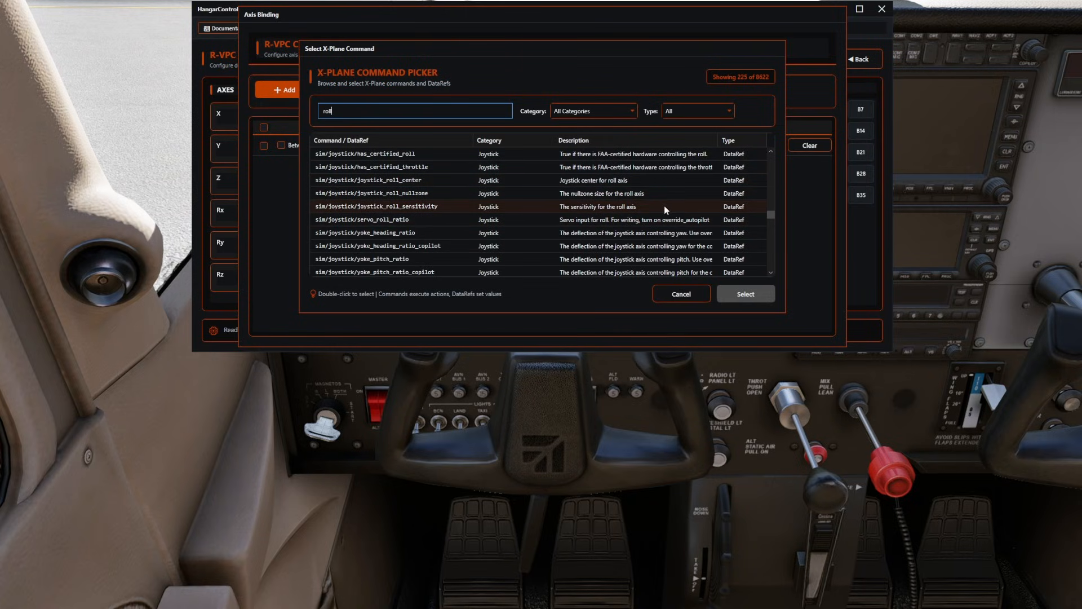
scroll(657, 216, down, 1)
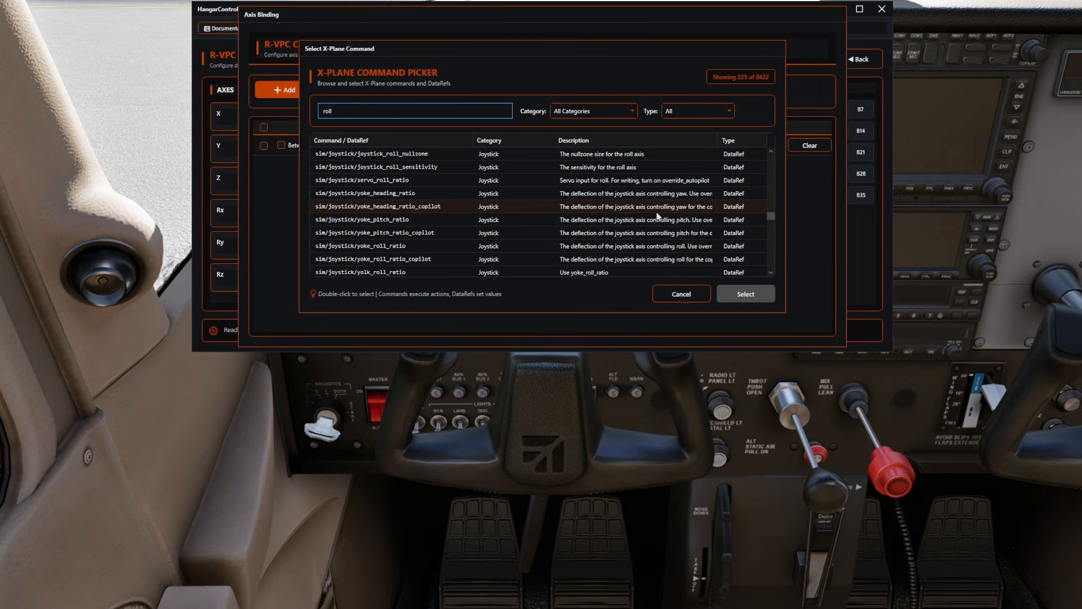
scroll(658, 216, down, 2)
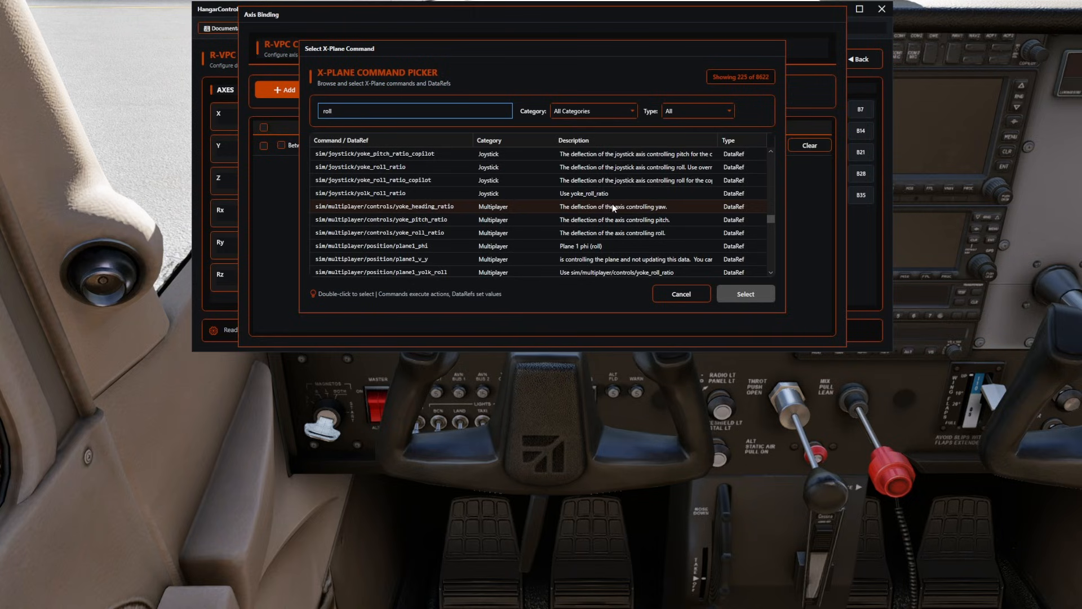
click(519, 232)
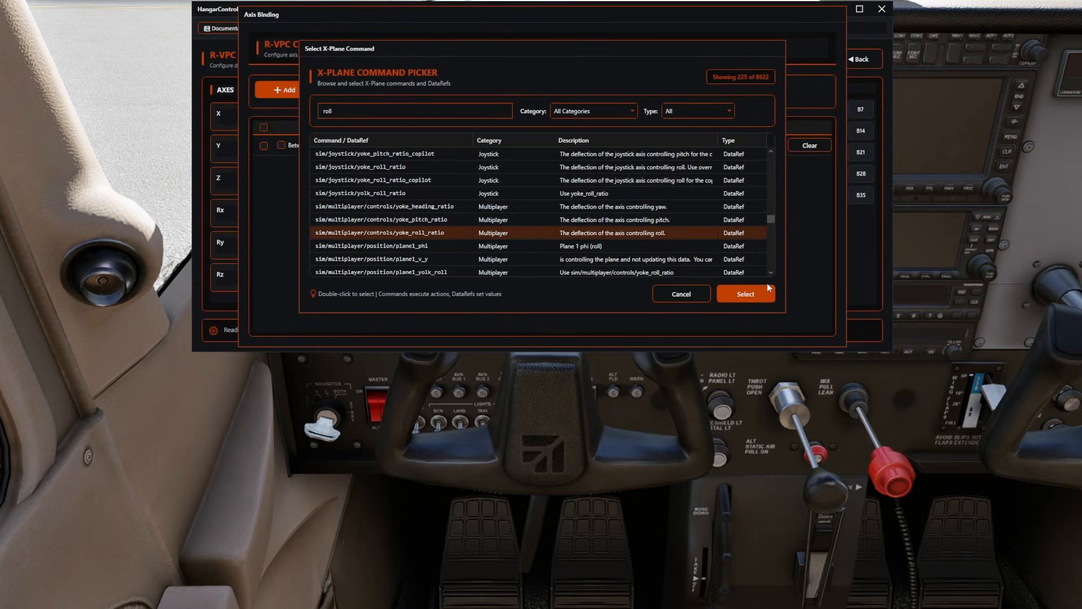
click(755, 291)
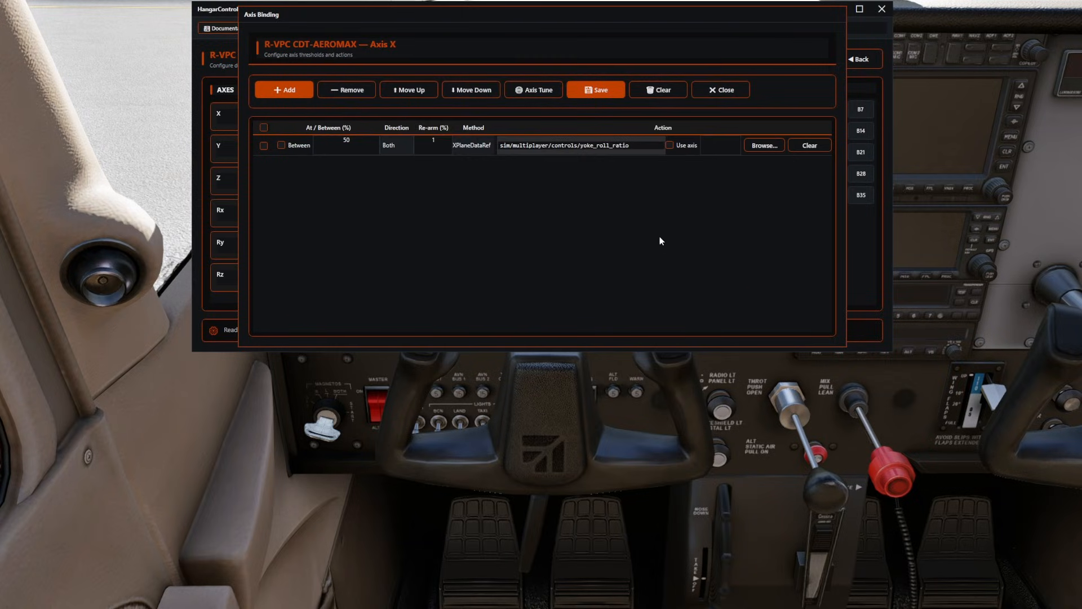
Enable Use axis for the X axis binding with the full 0% to 100% range and save the binding.
click(669, 145)
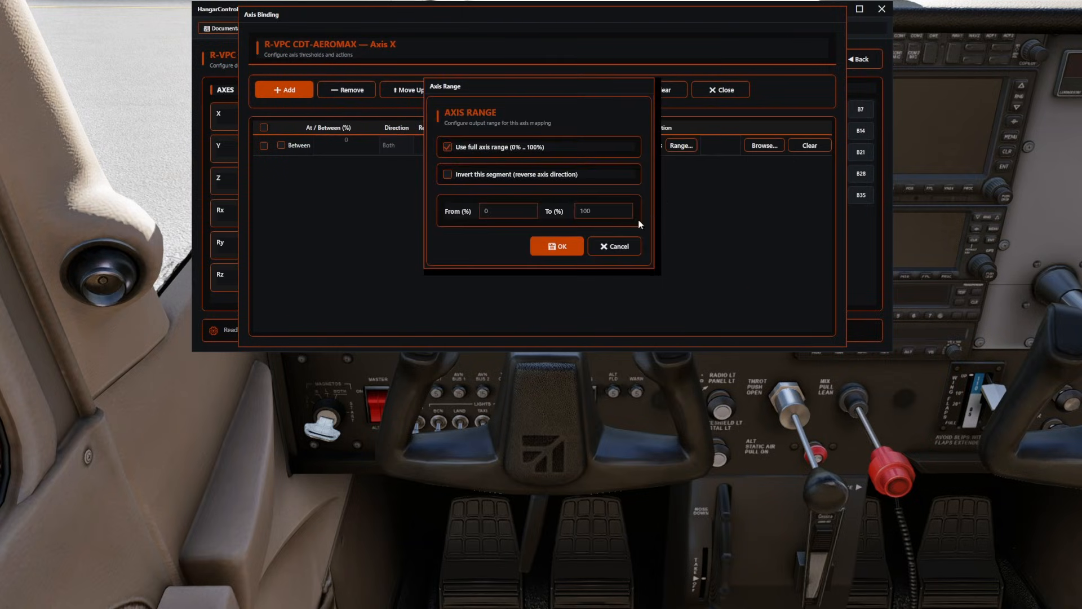
click(544, 246)
click(596, 91)
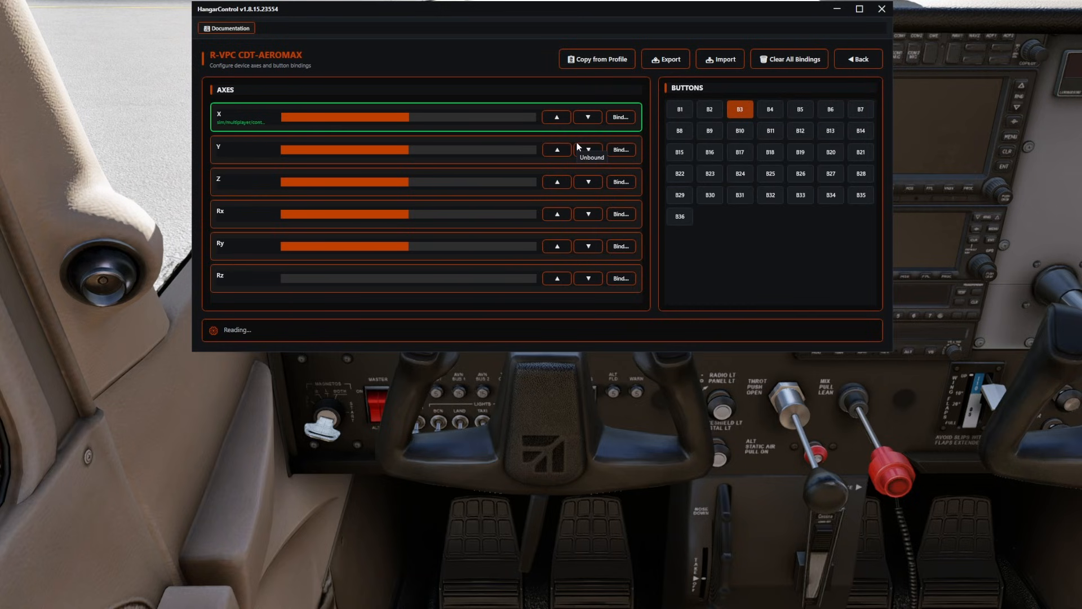
Reopen the X axis binding, browse for a replacement DataRef and filter the command picker to the Joystick category.
click(622, 118)
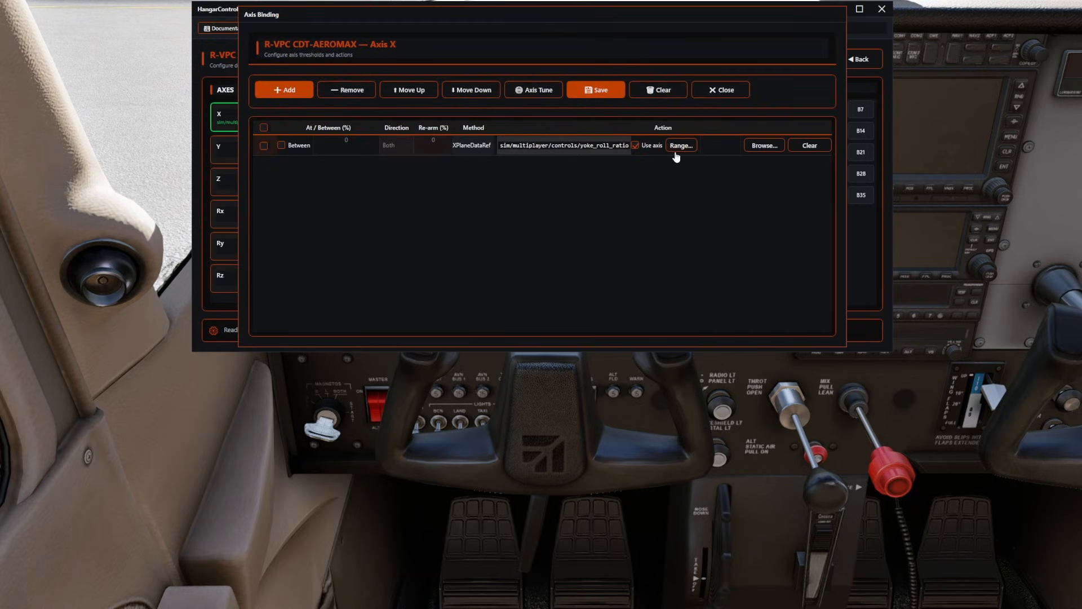
click(758, 147)
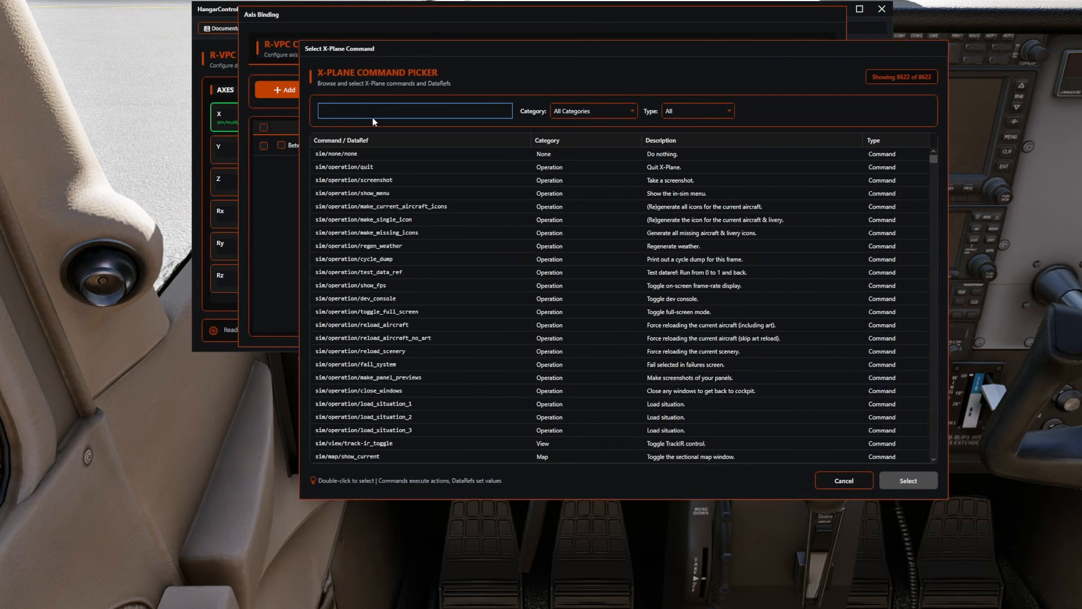
click(631, 112)
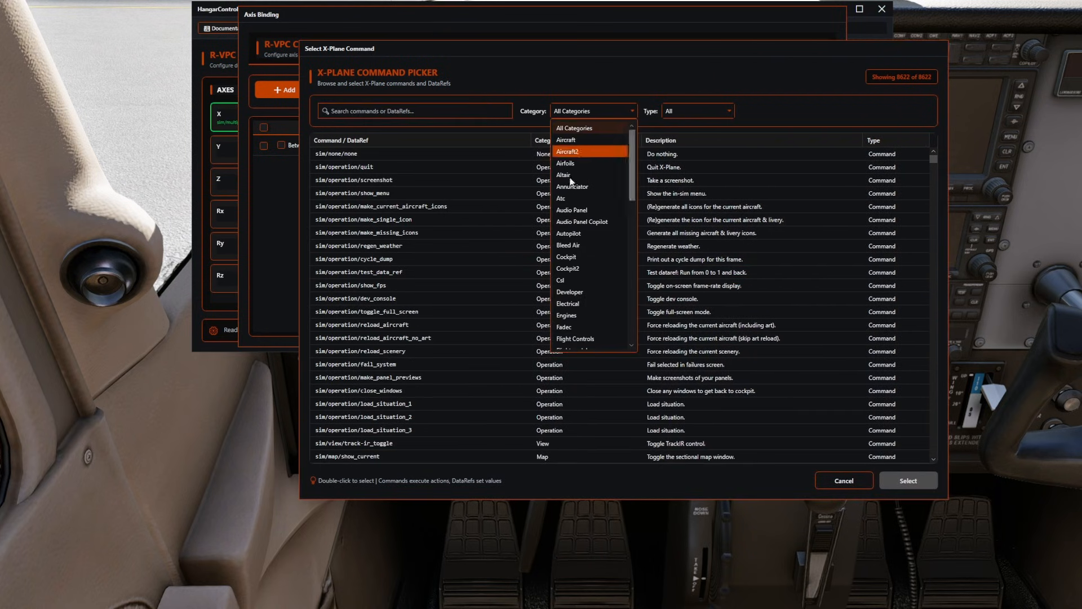
scroll(586, 269, down, 4)
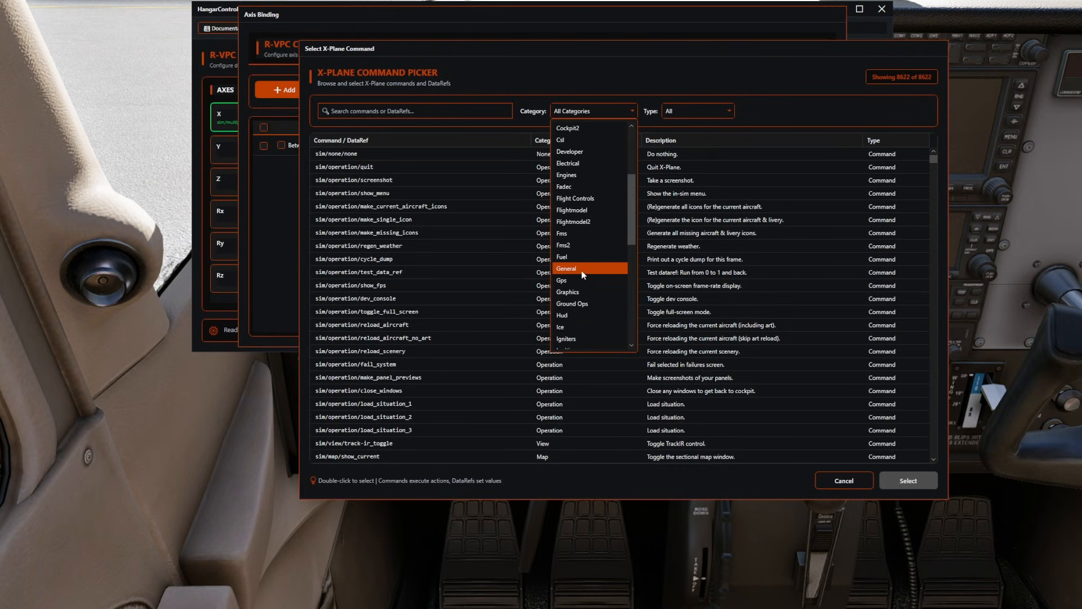
scroll(584, 186, down, 2)
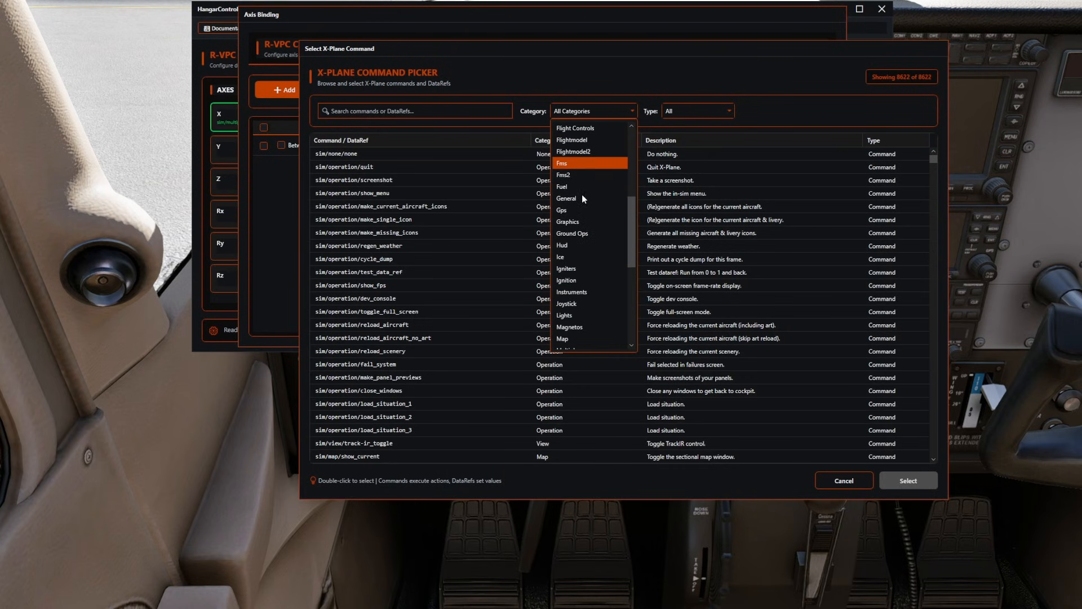
click(576, 301)
Search the Joystick entries for roll, assign sim/joystick/yoke_roll_ratio to the X axis binding and save it.
click(410, 112)
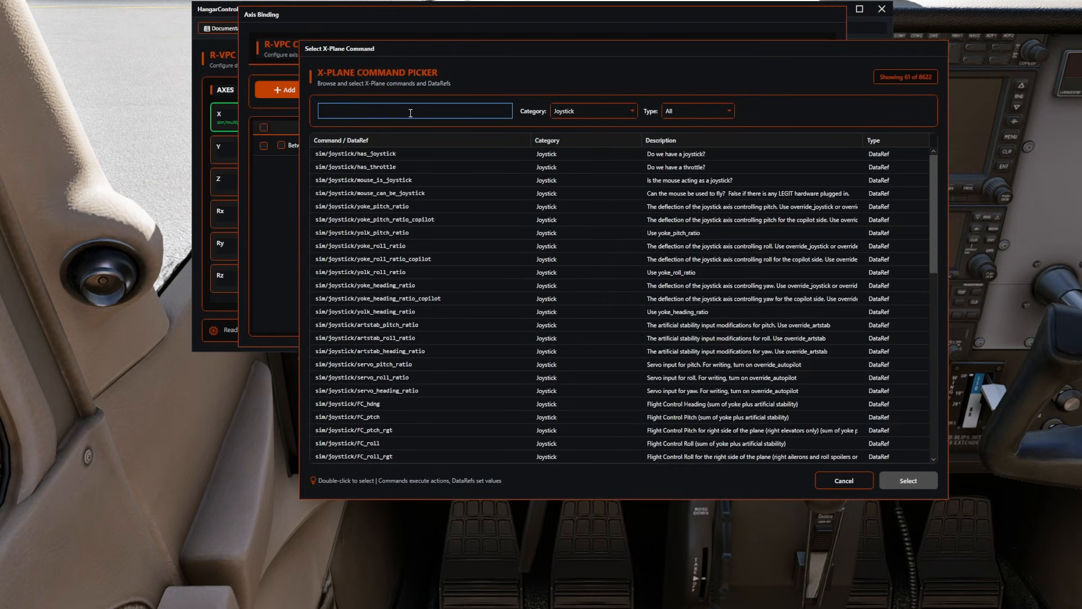
text(roll)
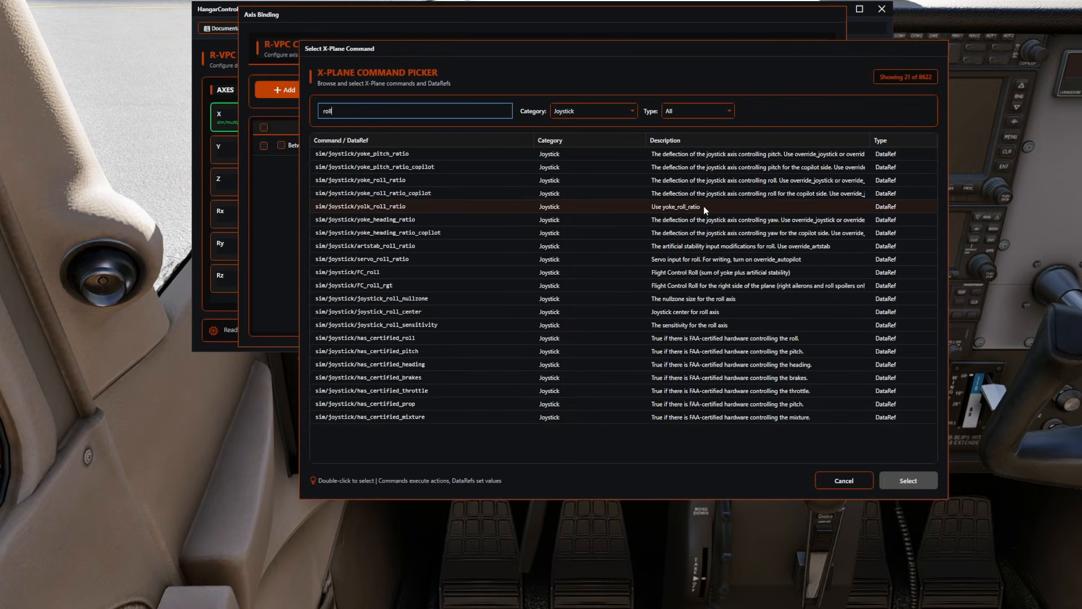
click(403, 180)
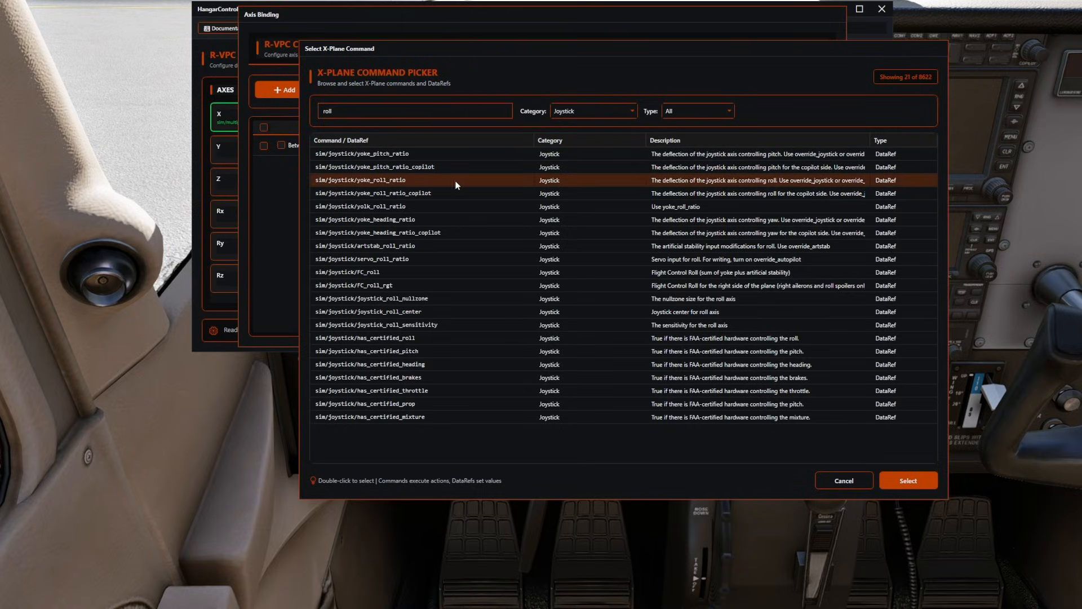
click(906, 480)
click(614, 90)
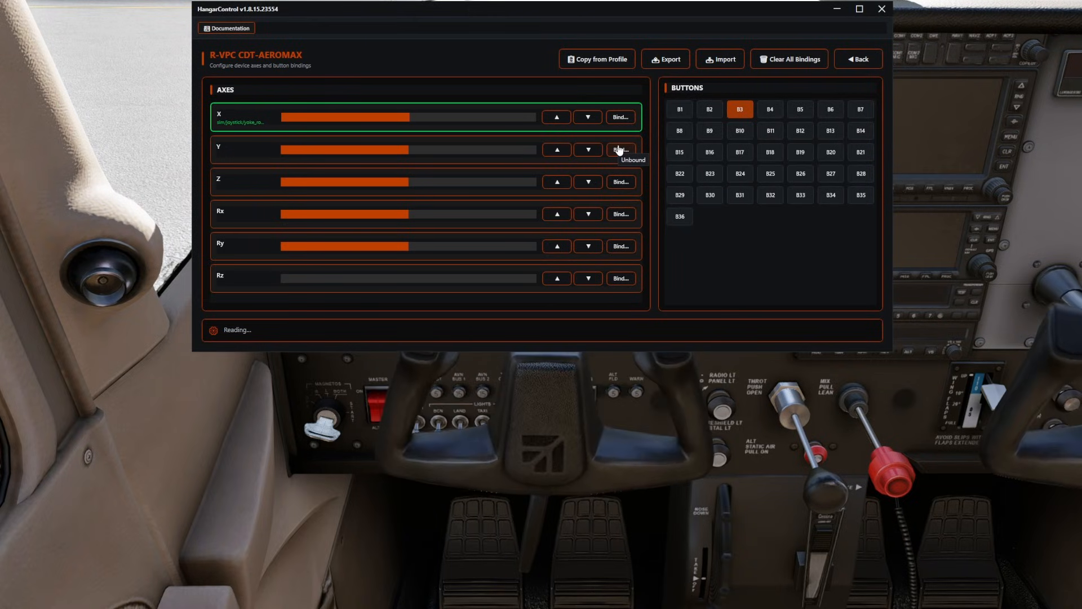
Open the Y axis binding of the R-VPC CDT-AEROMAX and add a row with the method XPlaneDataRef.
click(620, 150)
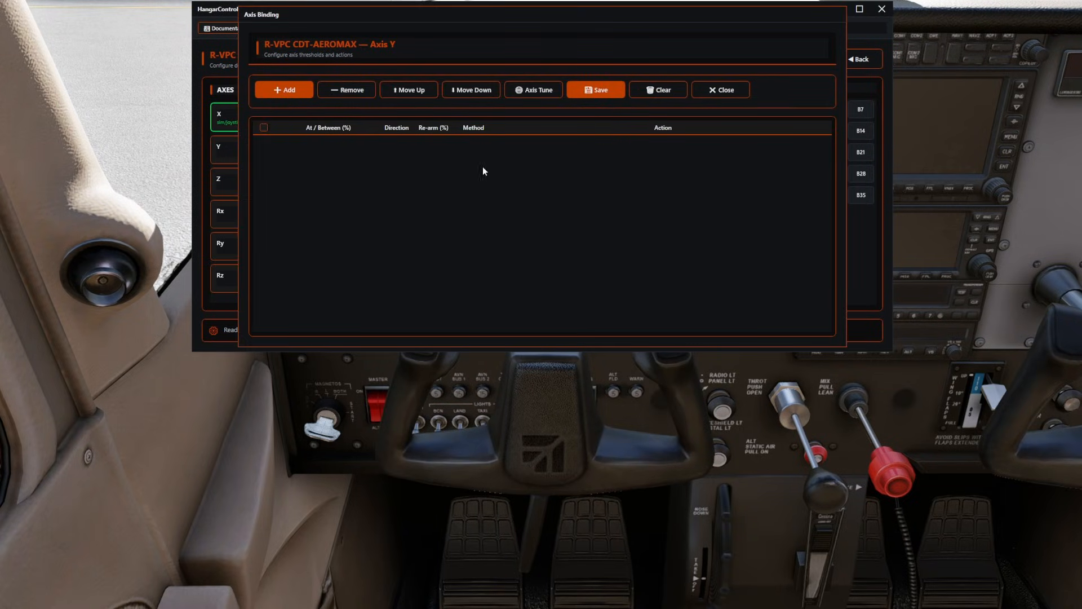
click(284, 90)
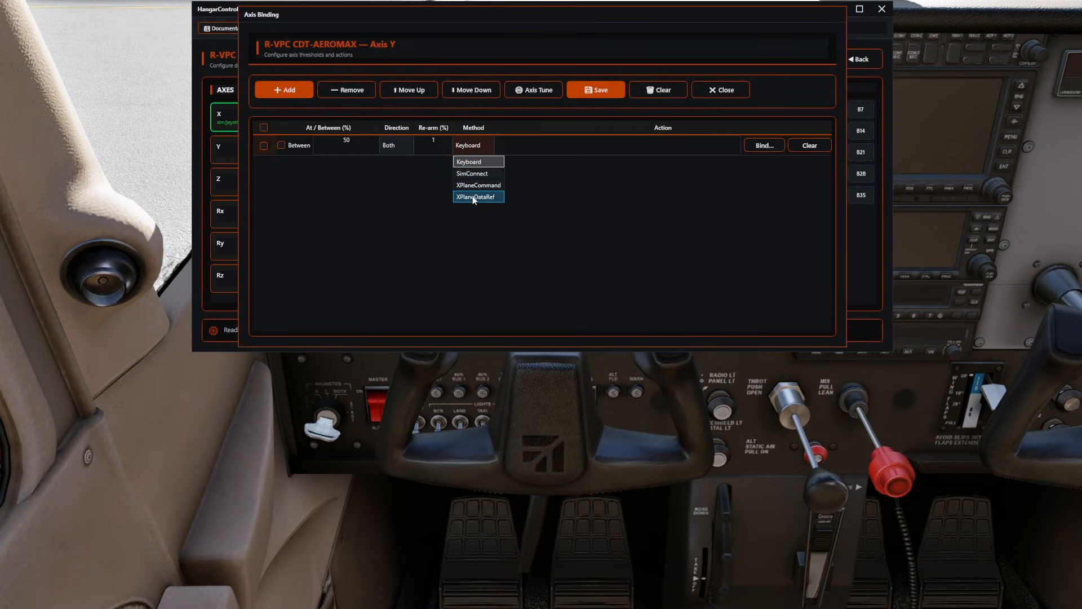
click(473, 197)
Filter the command picker to the Joystick category, search for pitch and assign sim/joystick/yoke_pitch_ratio to the Y axis binding row.
click(760, 146)
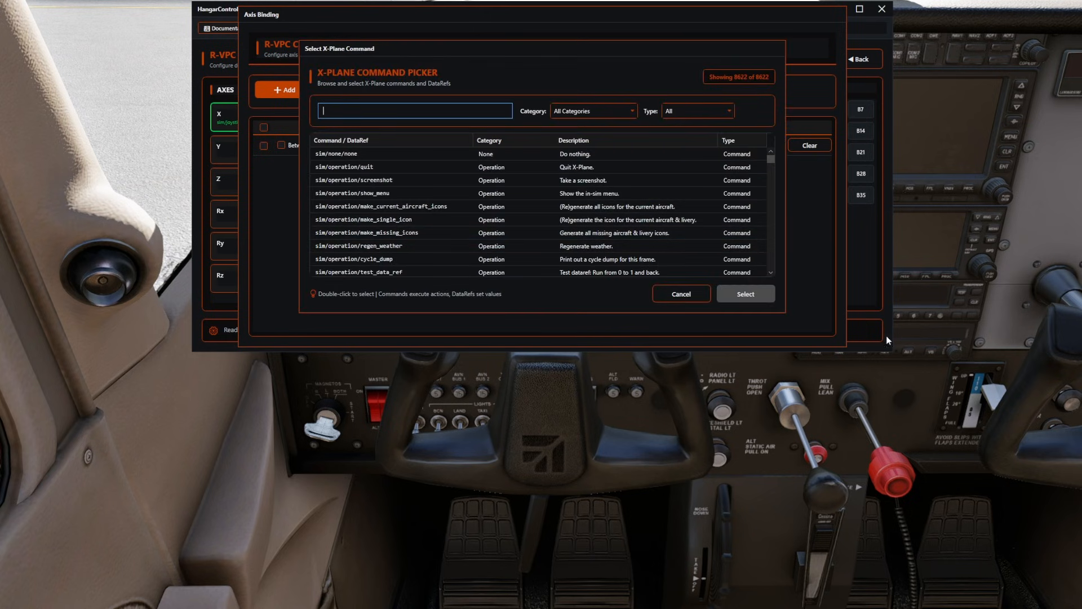
click(620, 111)
scroll(591, 235, down, 5)
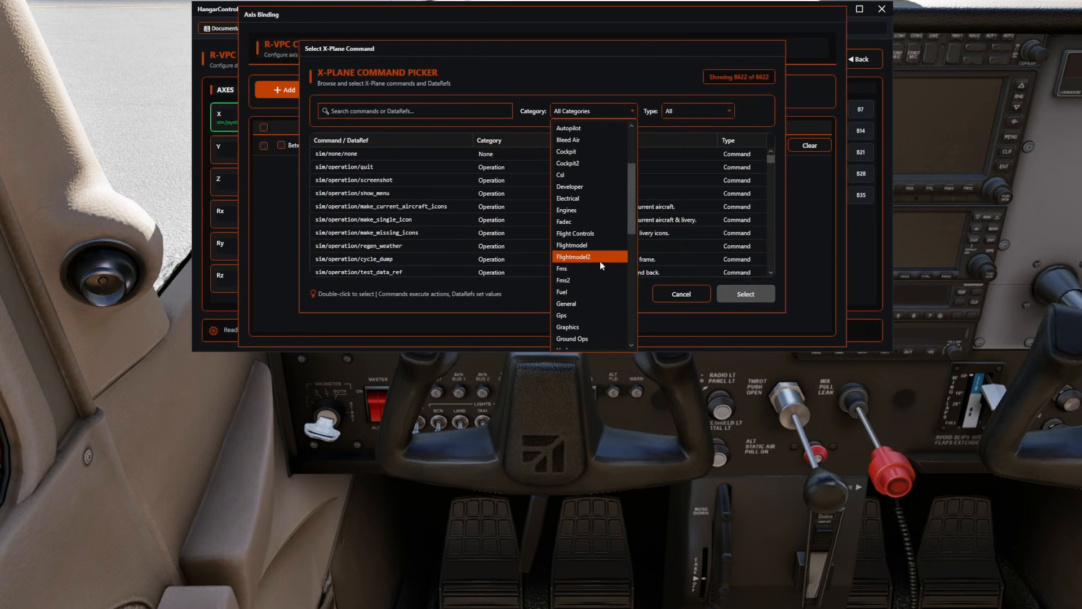
click(569, 338)
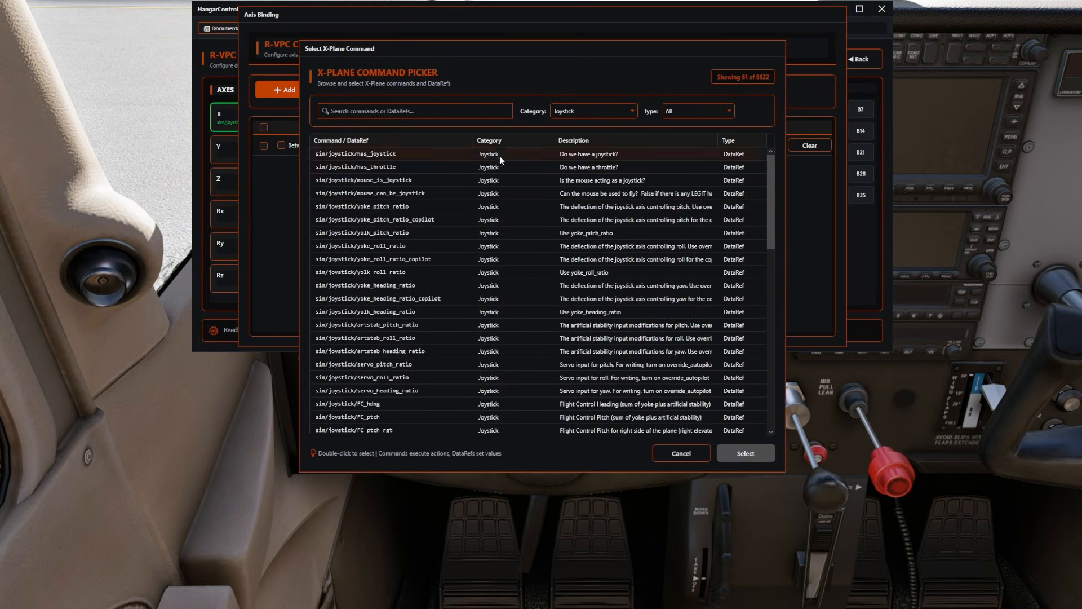
click(451, 111)
click(451, 111)
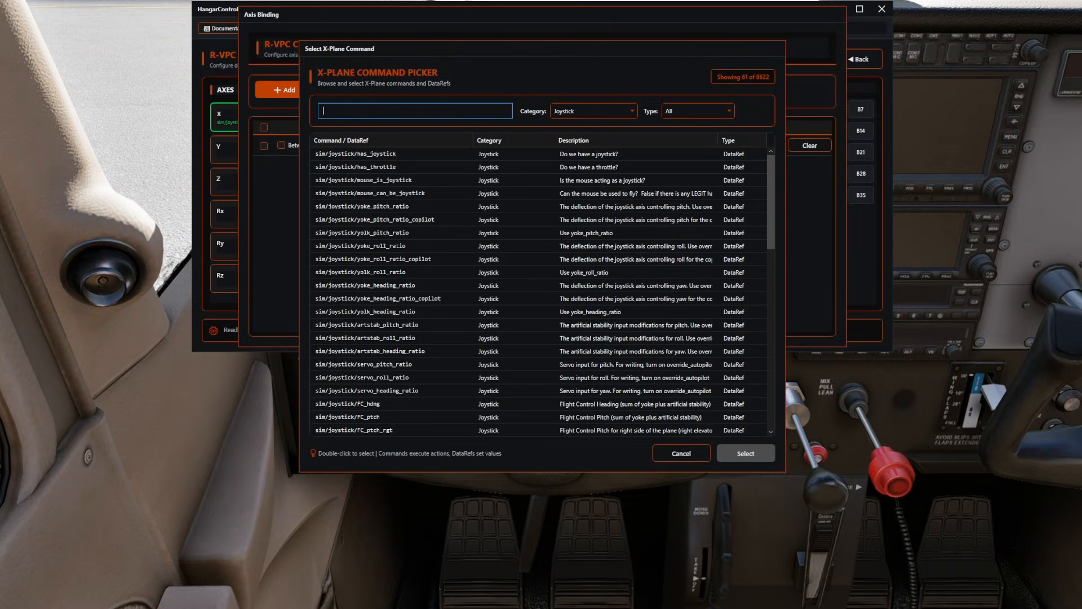
text(pitch)
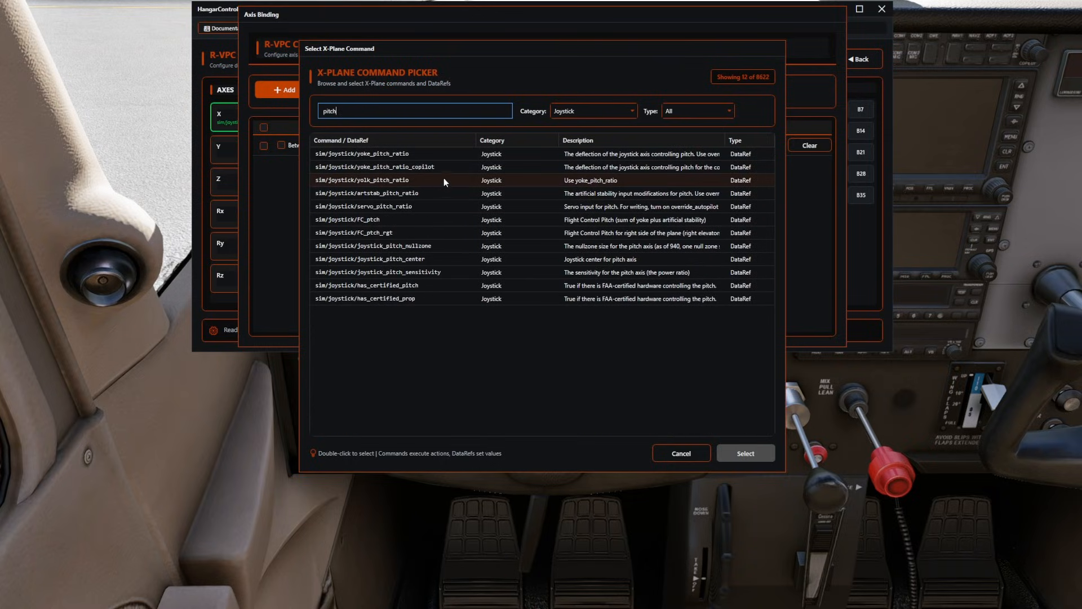
click(410, 154)
click(747, 455)
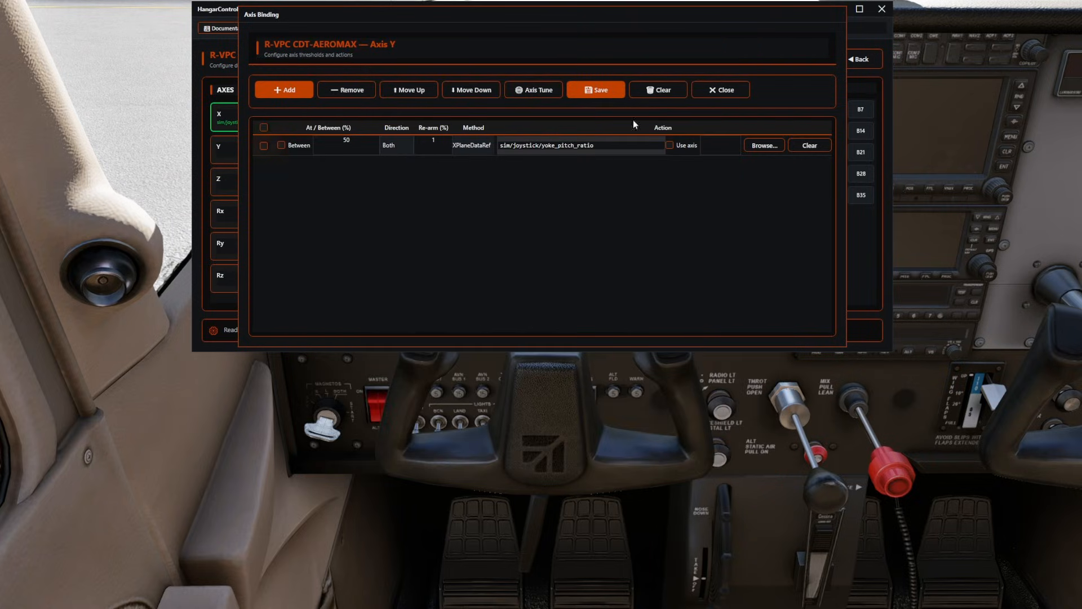
Enable Use axis for the Y axis binding with the full 0% to 100% range and save the binding.
click(670, 145)
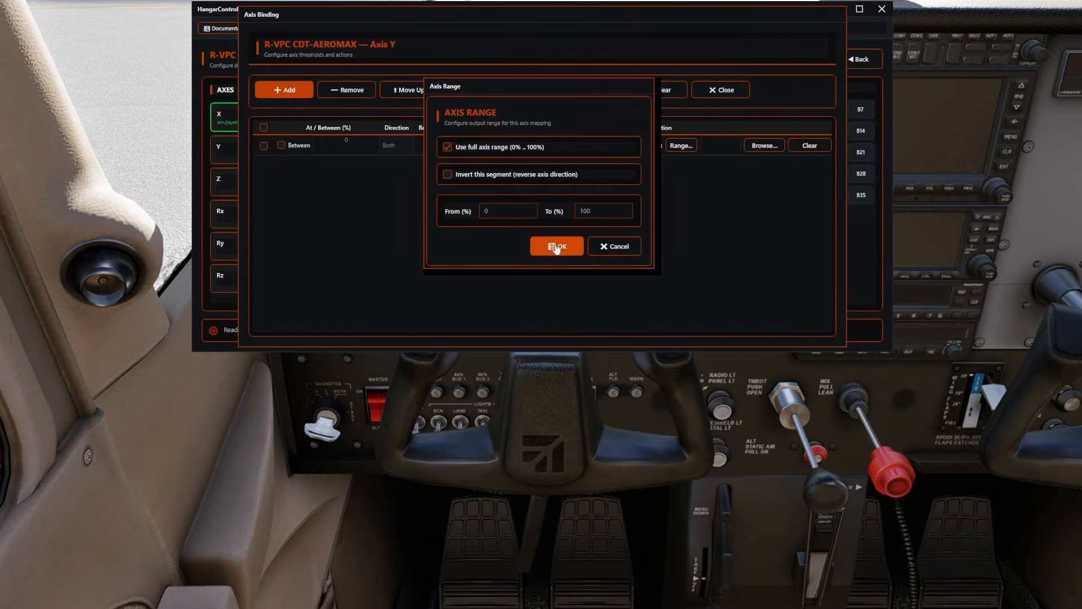
click(556, 246)
click(595, 89)
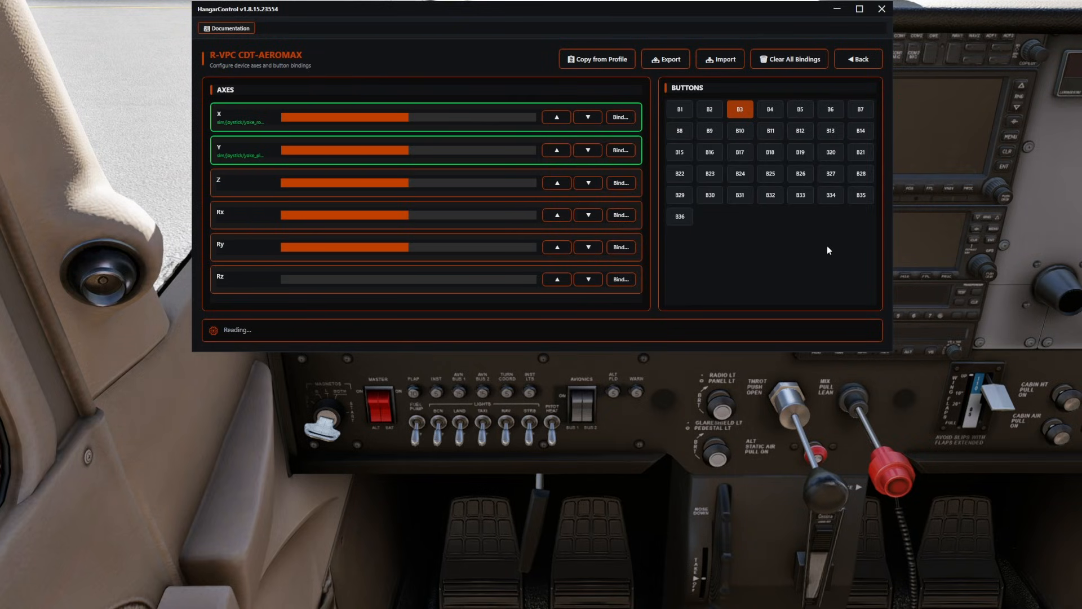
Open the VPC Rudder Pedals bindings, add a Z axis row with the method XPlaneDataRef and open its DataRef picker.
click(843, 61)
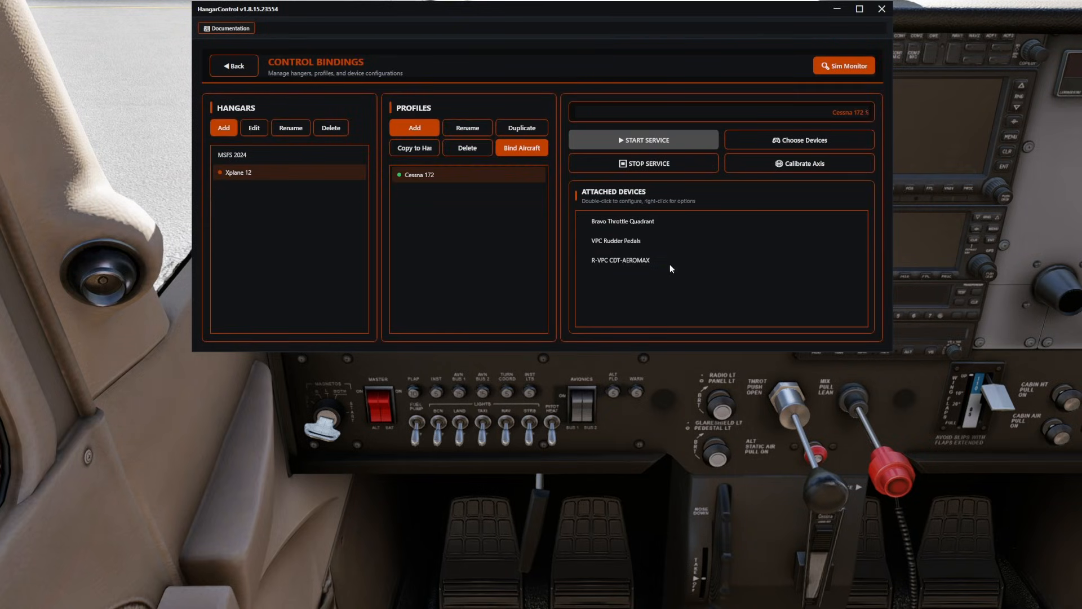
double_click(637, 241)
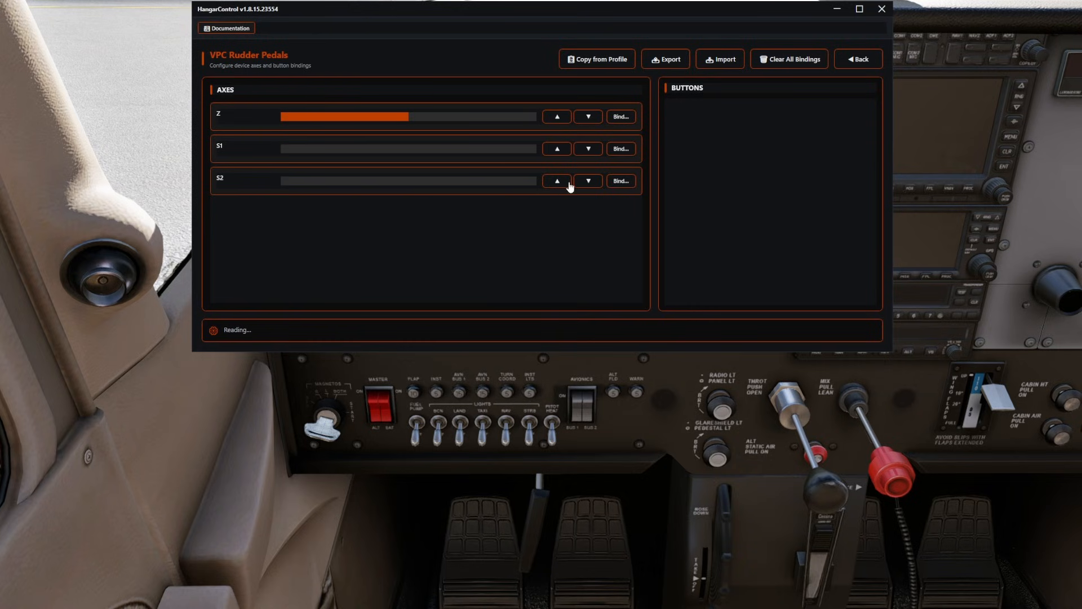
click(630, 119)
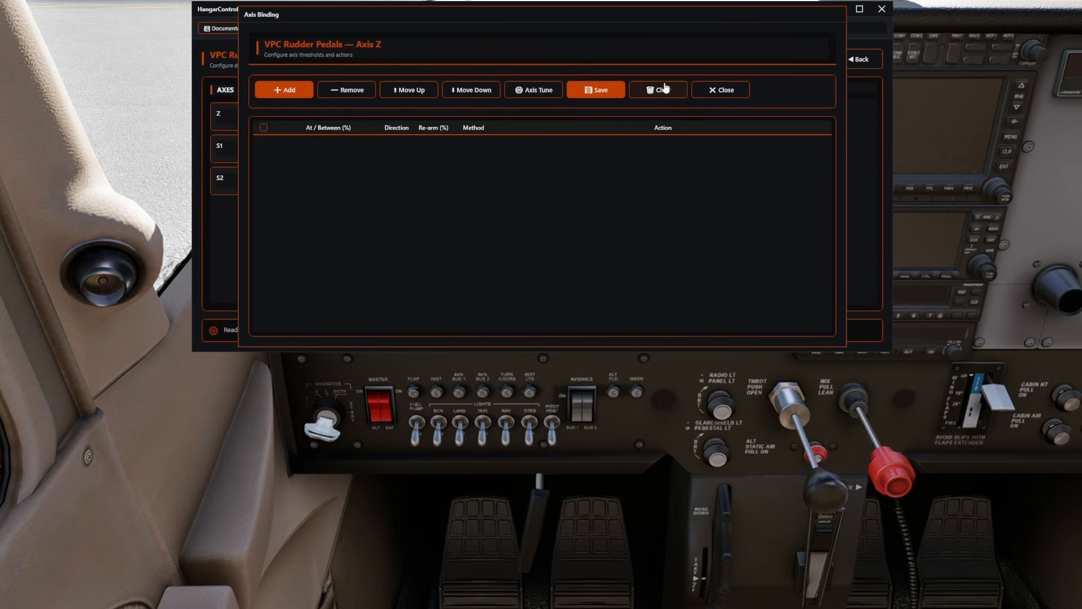
click(284, 90)
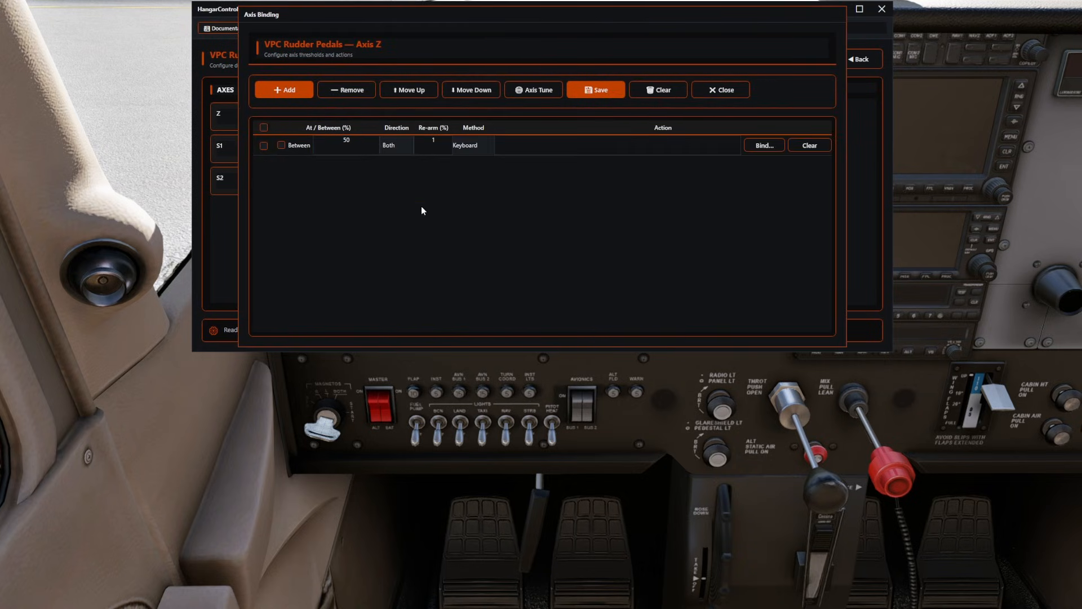
click(468, 145)
click(471, 196)
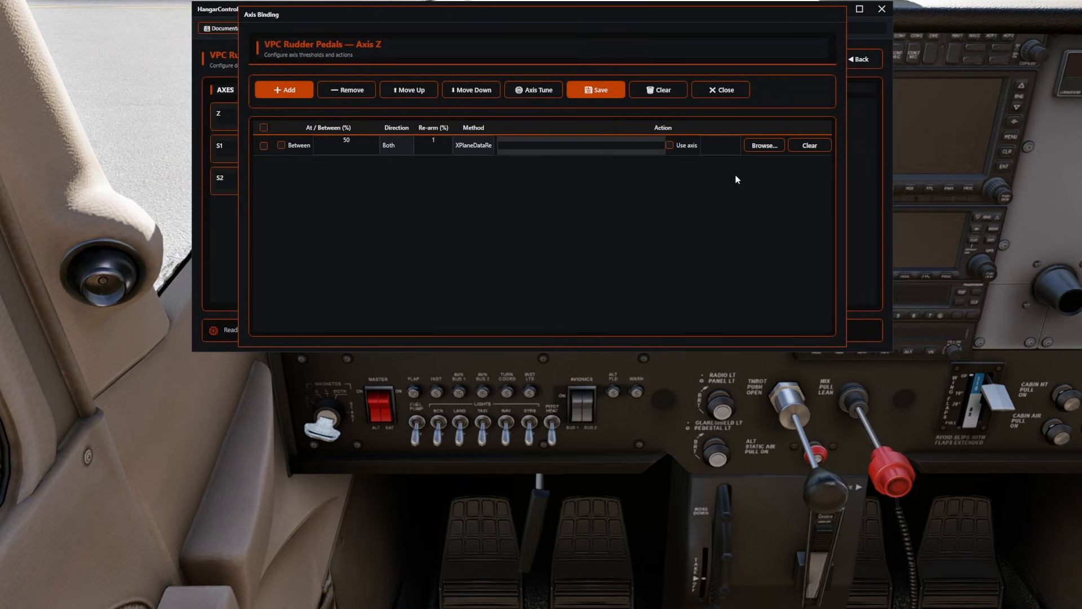
click(762, 146)
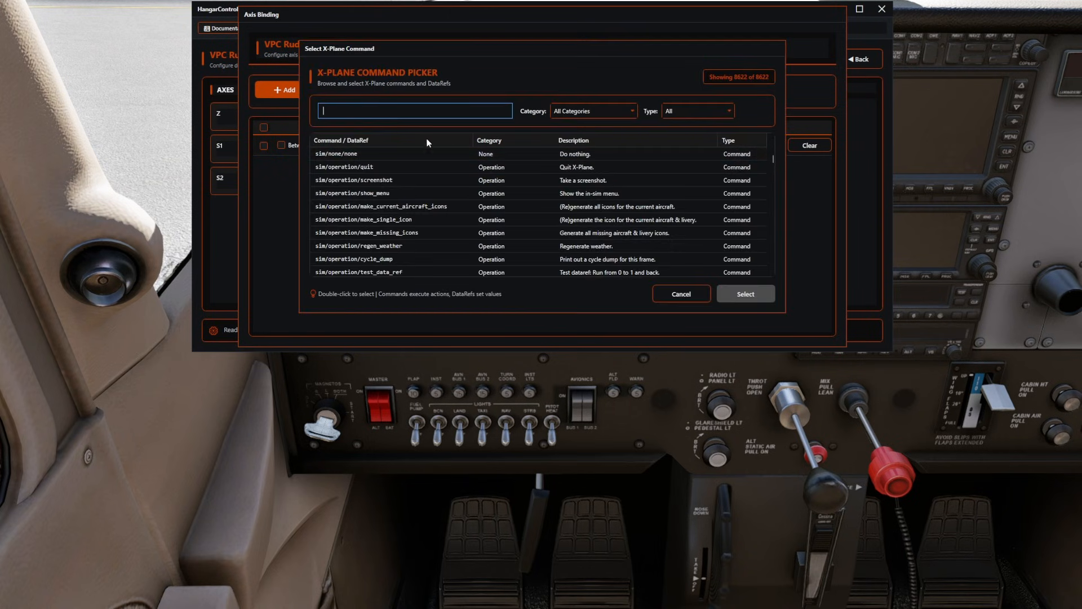
Search the command picker for rudder, sort the list by command name and examine the results for a DataRef suited to the rudder axis.
click(401, 112)
text(rudder)
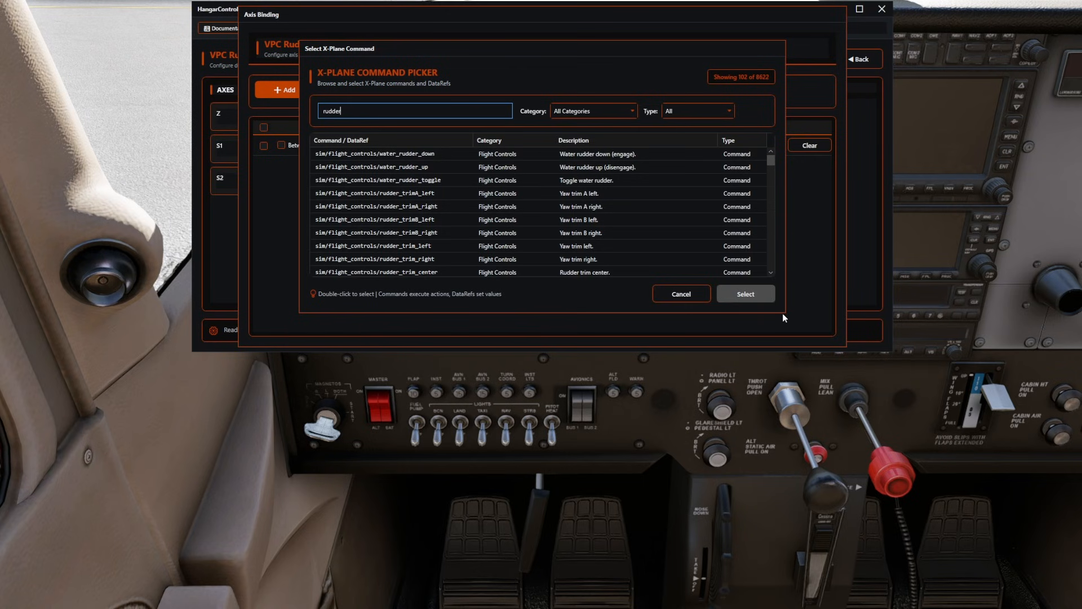
drag(782, 312, 815, 540)
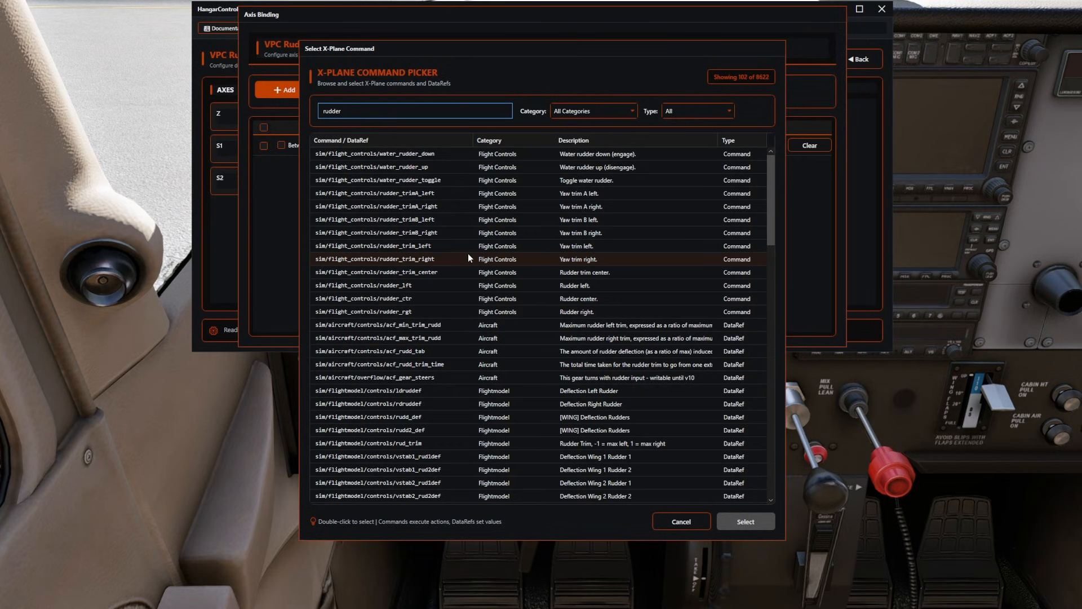
click(415, 143)
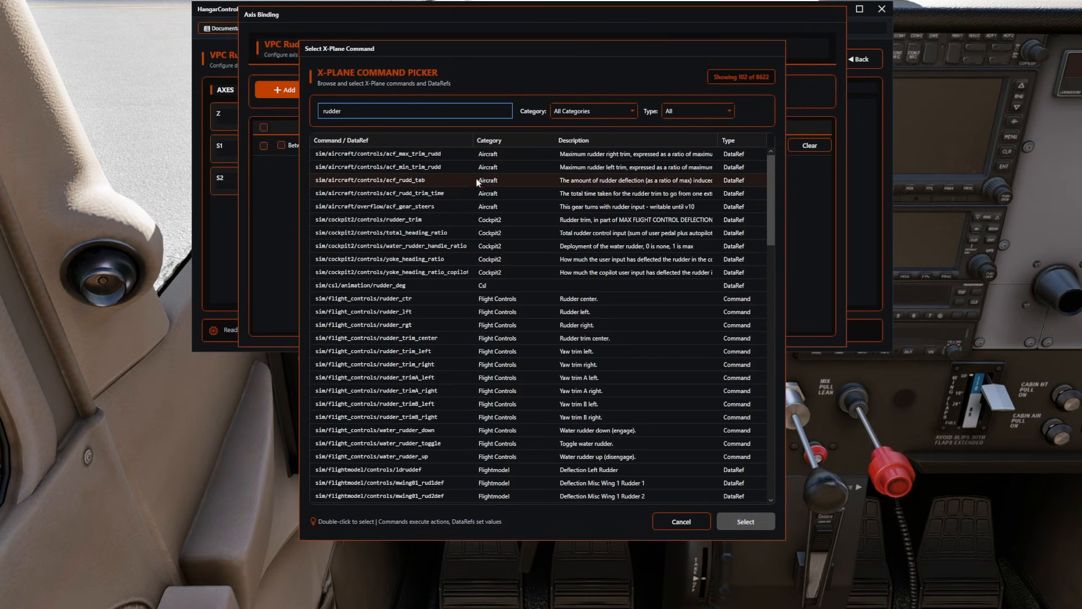
scroll(479, 225, down, 17)
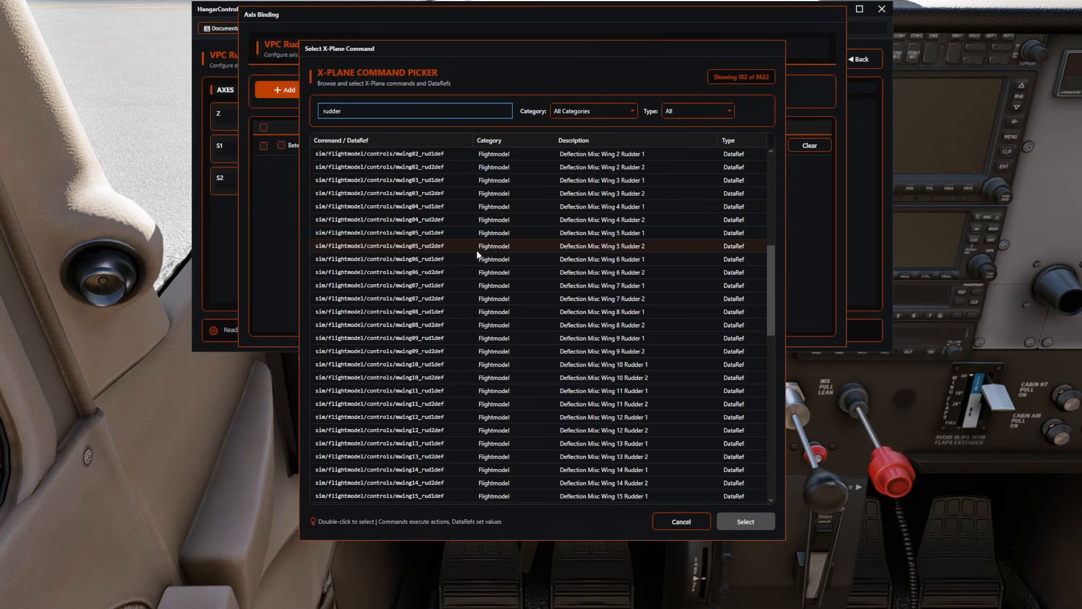
scroll(478, 255, down, 8)
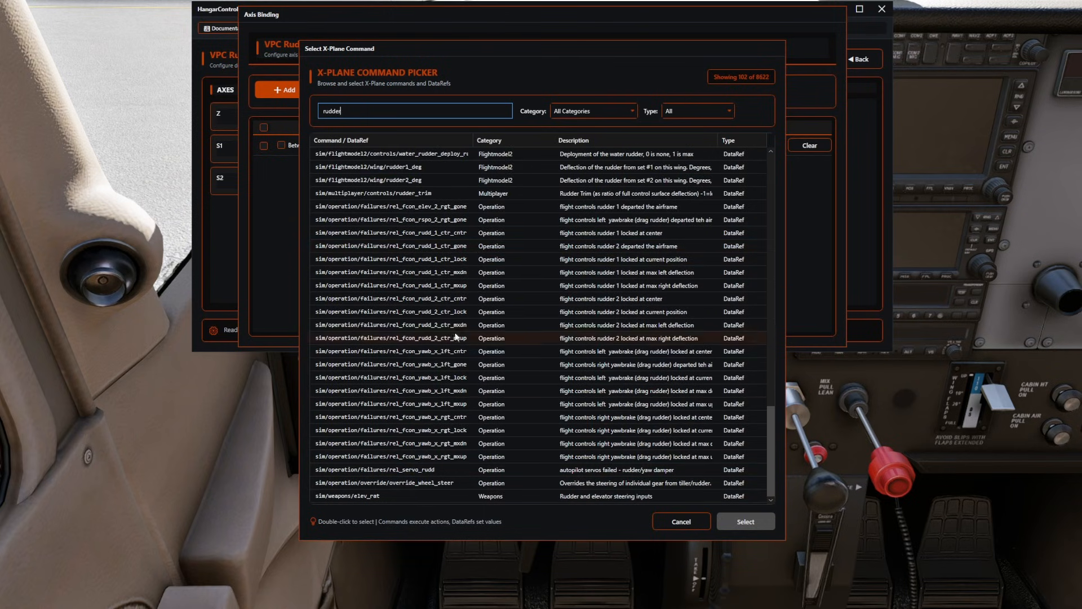
scroll(446, 302, up, 8)
scroll(445, 300, up, 7)
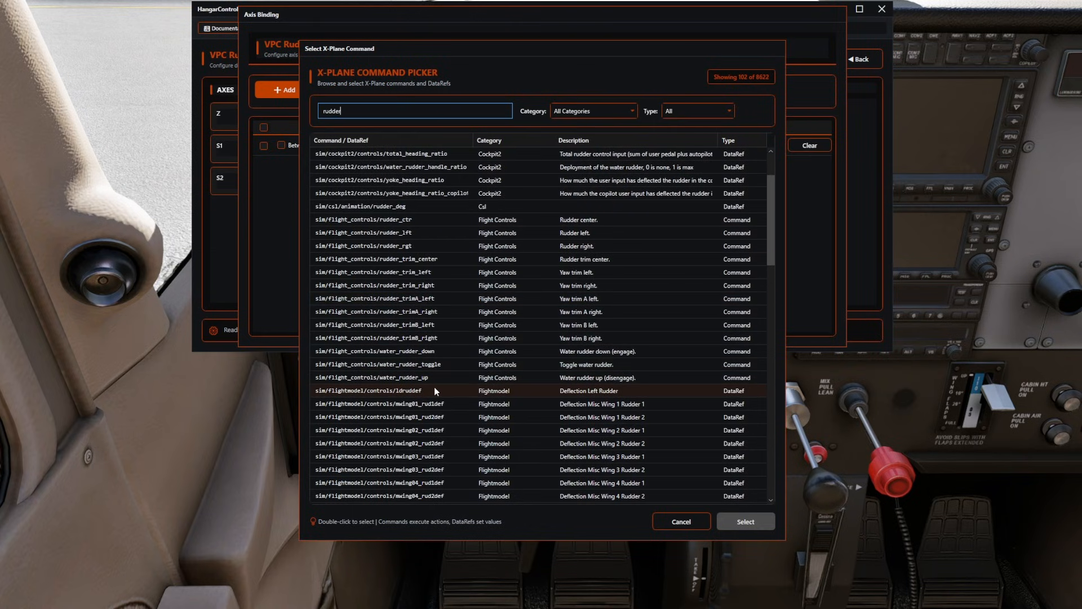
scroll(434, 389, up, 2)
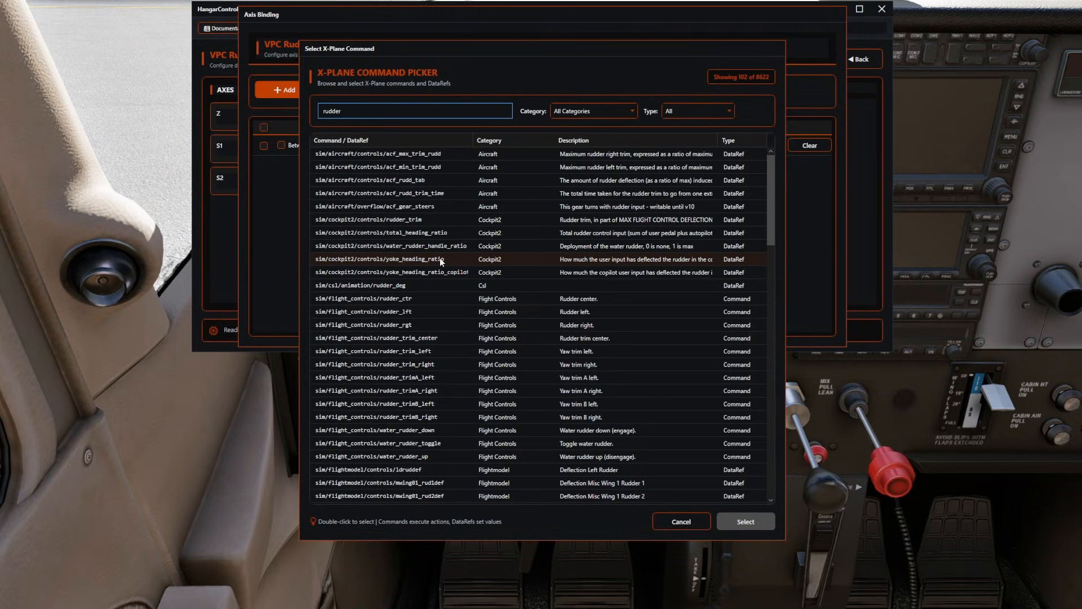
Filter the picker to the Joystick category, search for yaw and assign sim/joystick/yoke_heading_ratio to the Z axis row.
click(551, 116)
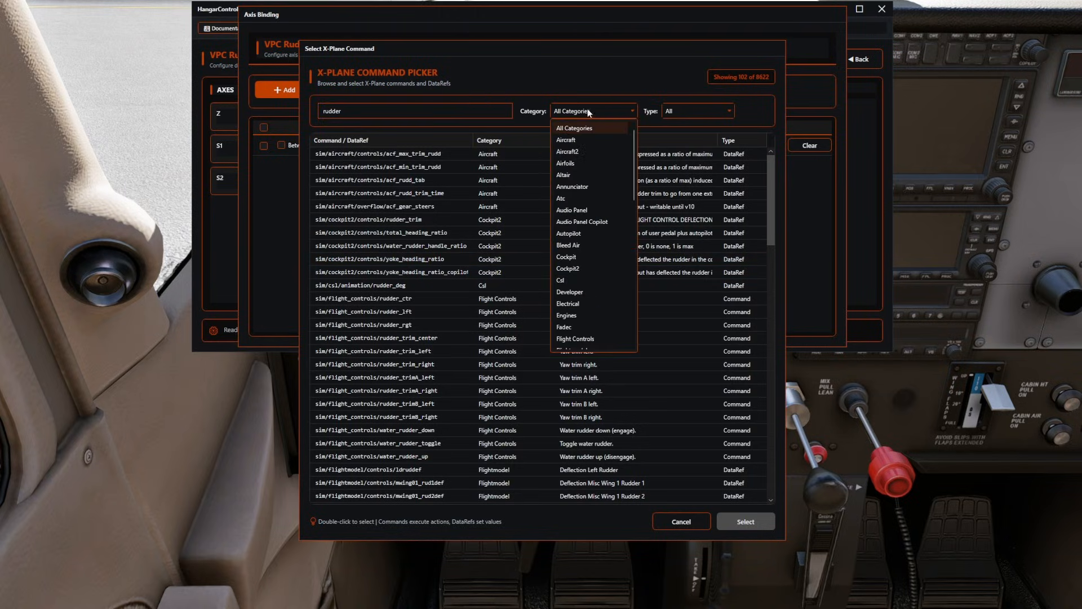
scroll(594, 237, down, 4)
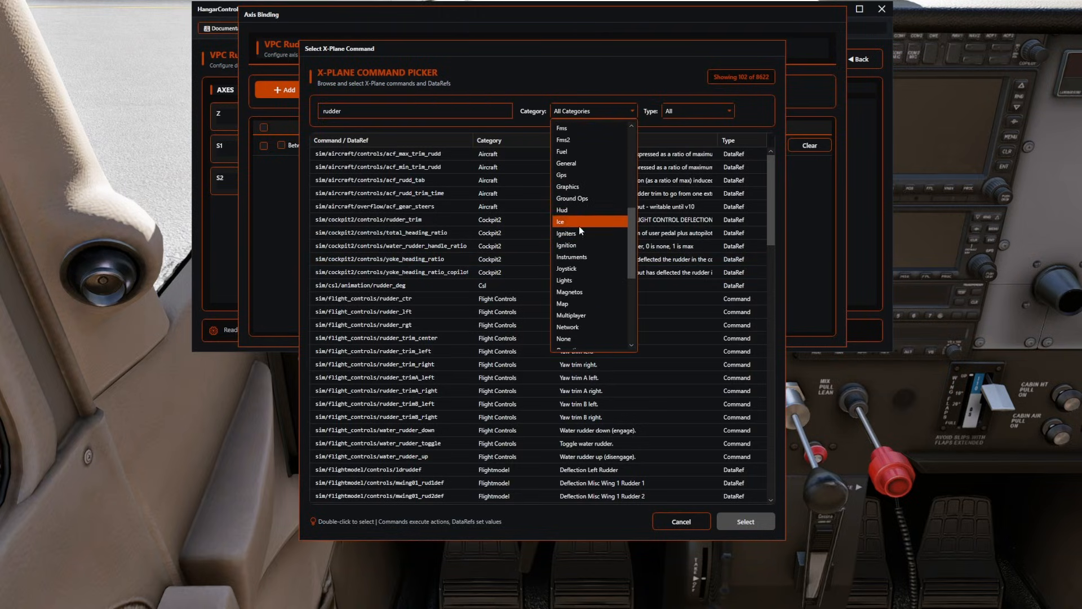
click(569, 268)
click(359, 112)
key(ctrl+a)
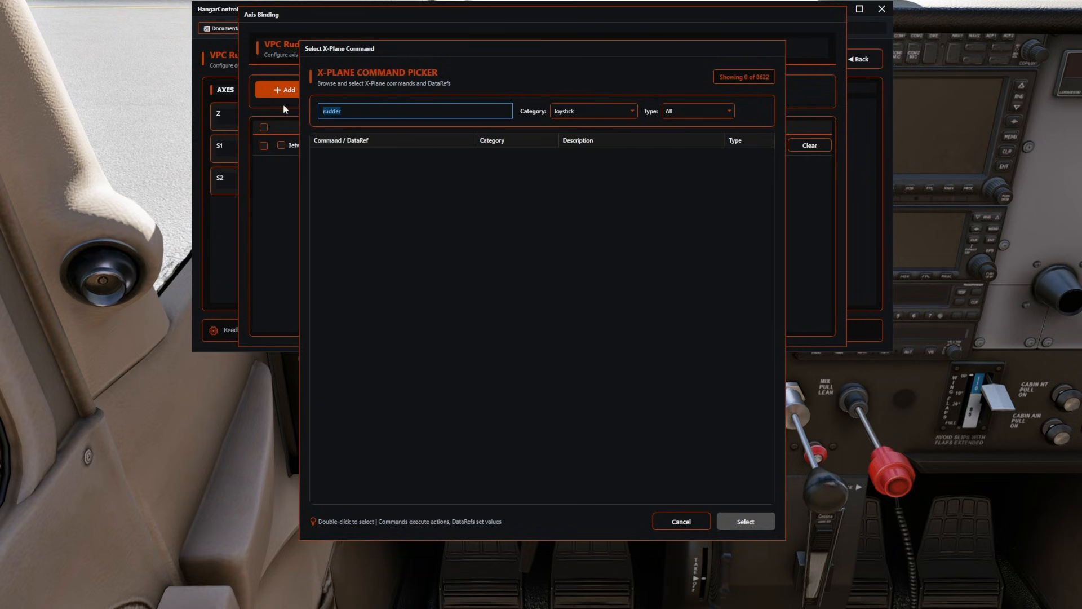
text(yaw)
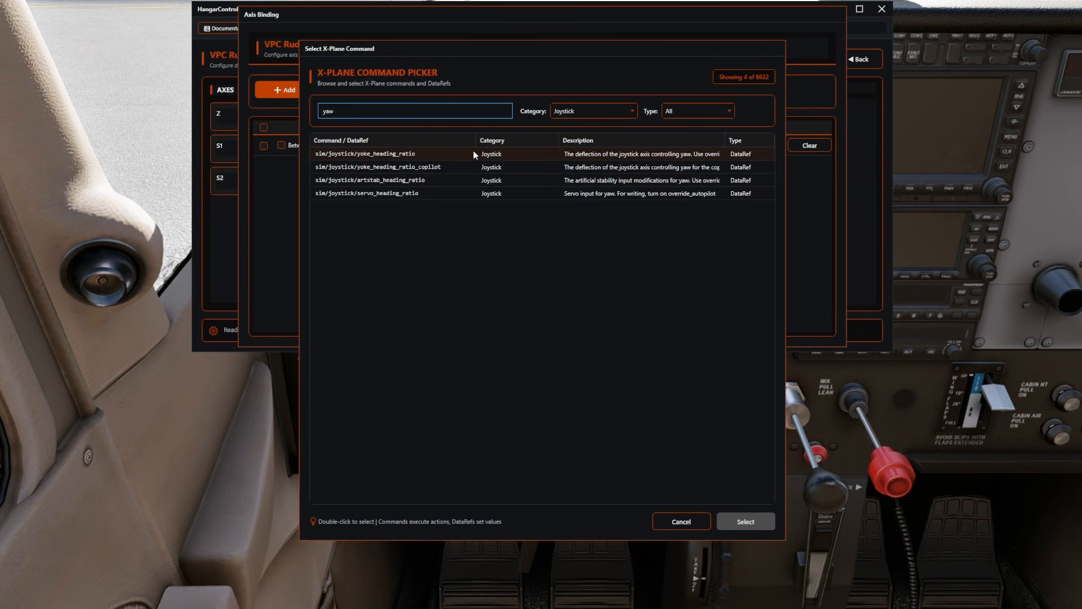
click(668, 154)
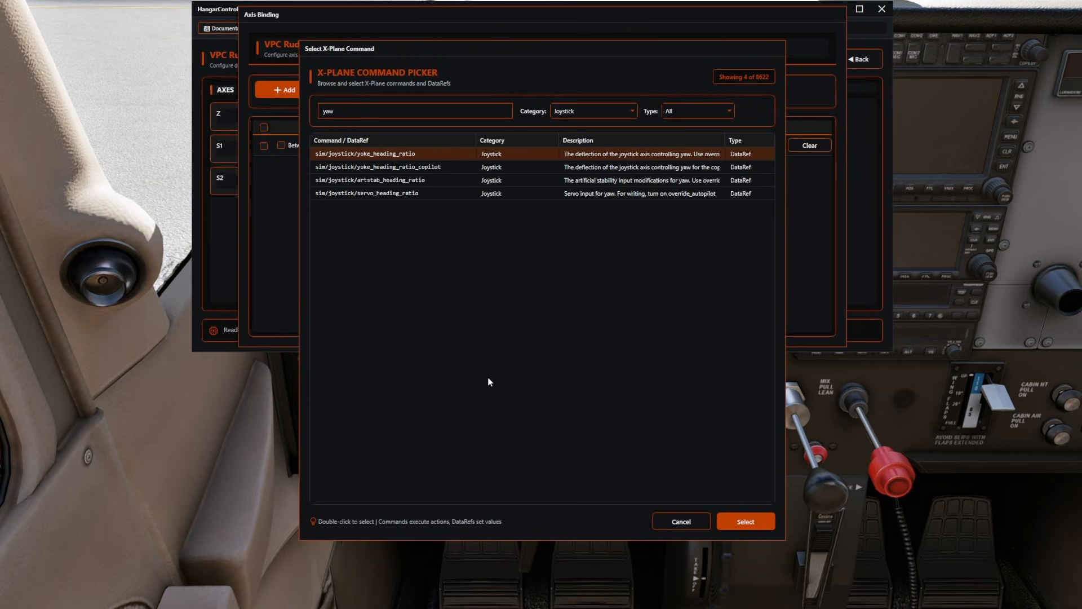
click(743, 521)
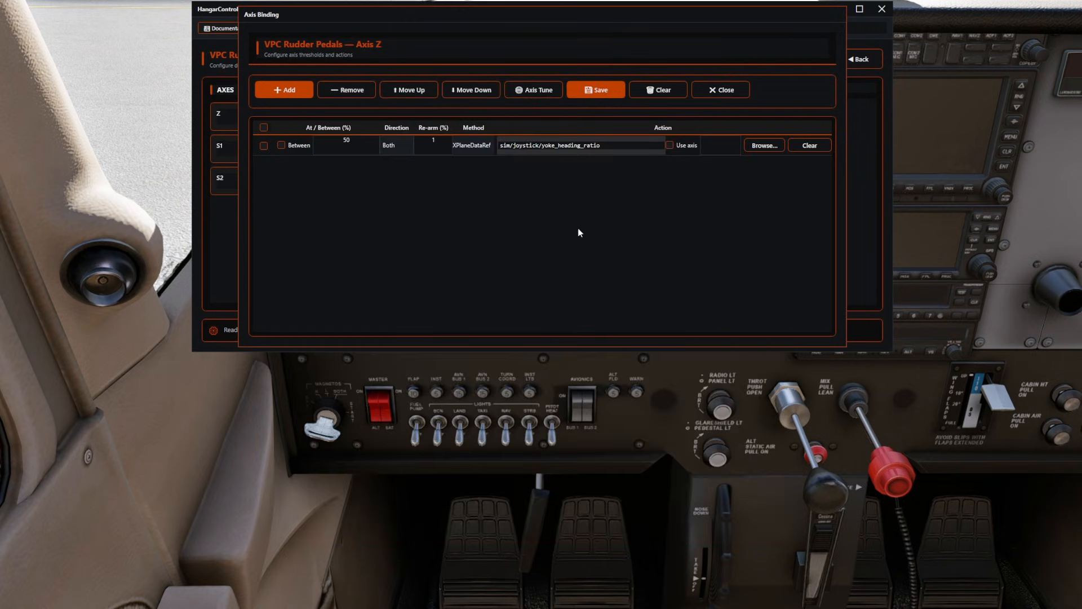
Enable Use axis for the Z axis binding, accept its range and save the binding.
click(670, 145)
click(561, 248)
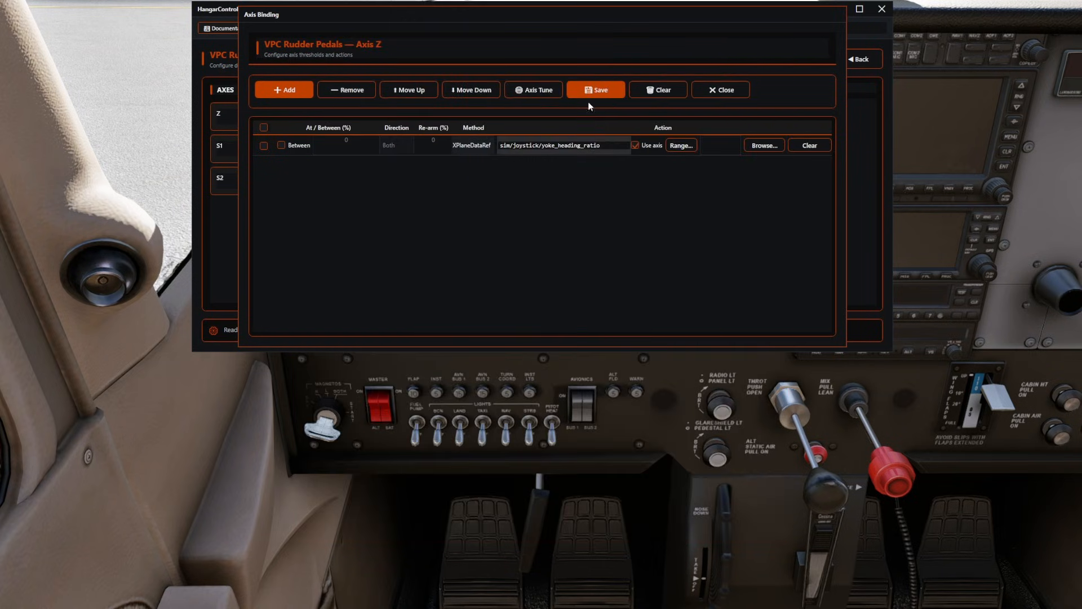
click(591, 90)
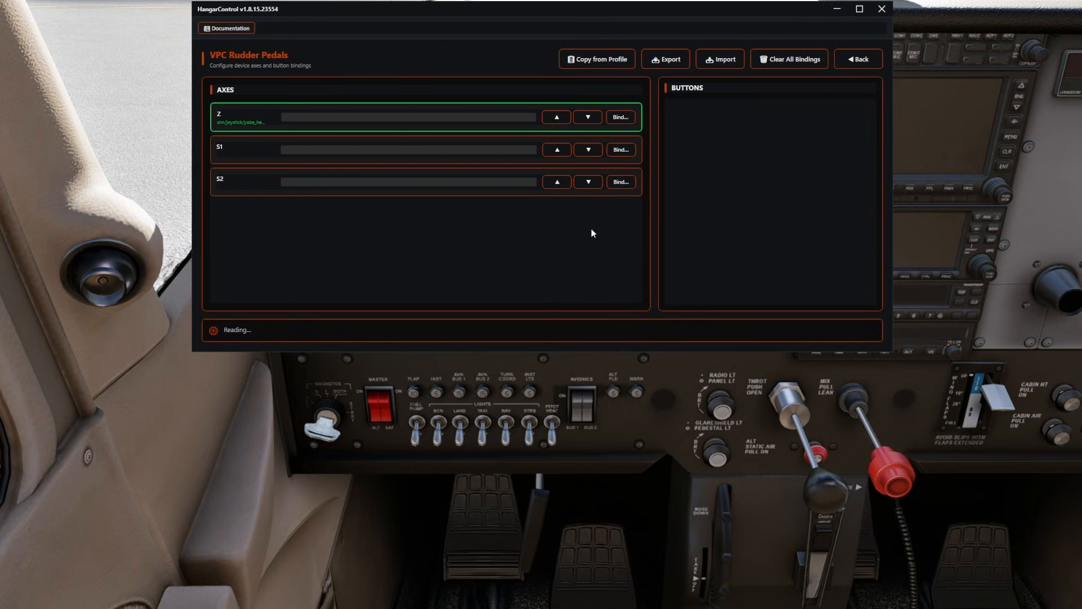
Reopen the VPC Rudder Pedals Z axis binding, toggle the Invert option in its axis tuning and save the binding.
click(619, 117)
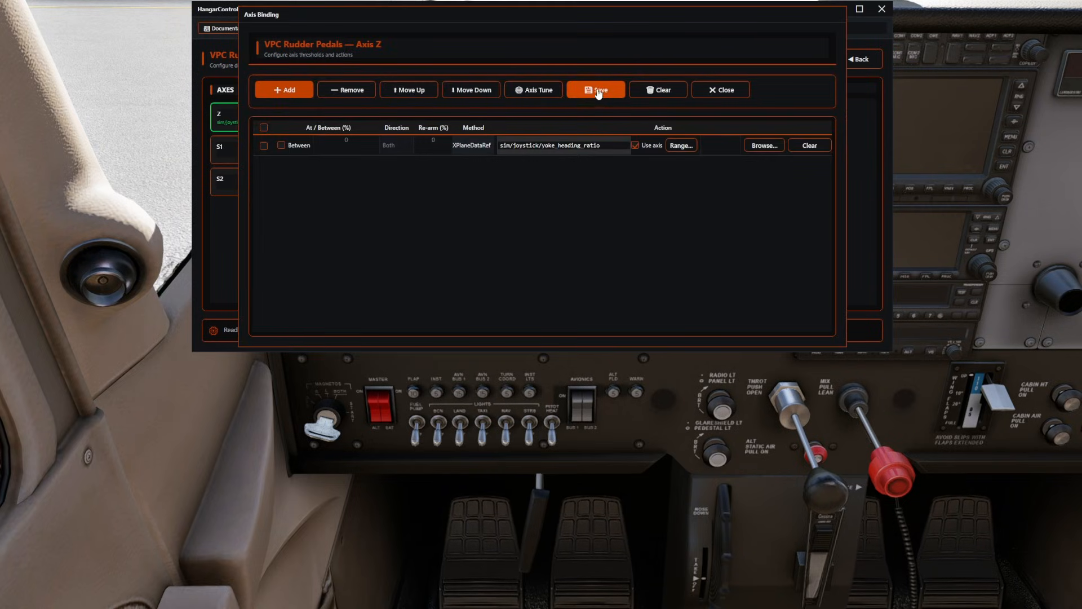
click(536, 92)
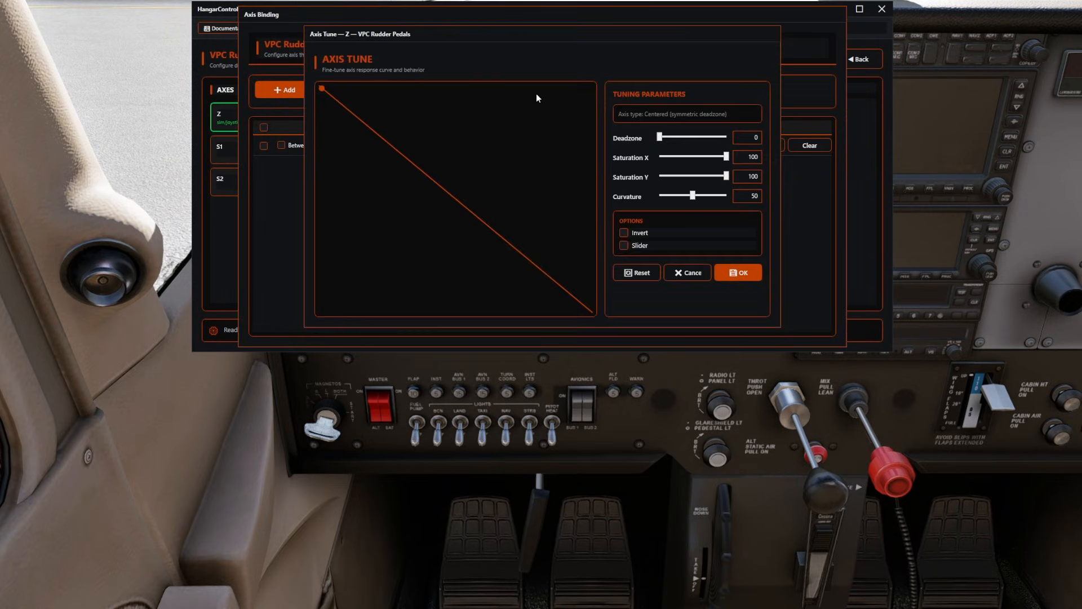
click(622, 232)
click(732, 272)
click(596, 93)
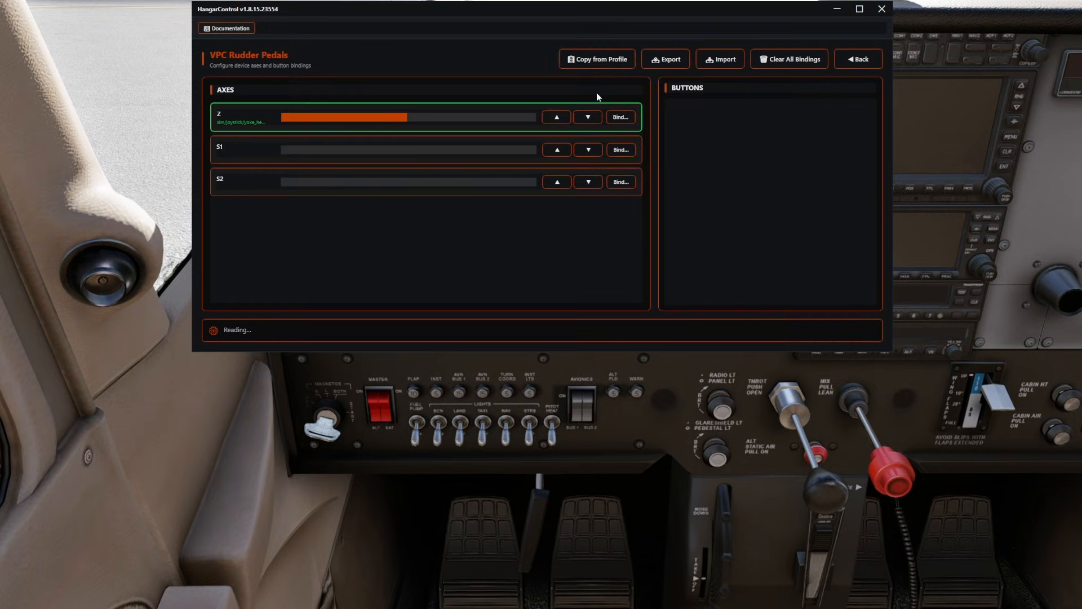
Open the S1 axis binding of the VPC Rudder Pedals, add a row with an X-Plane method and open its command picker.
click(622, 150)
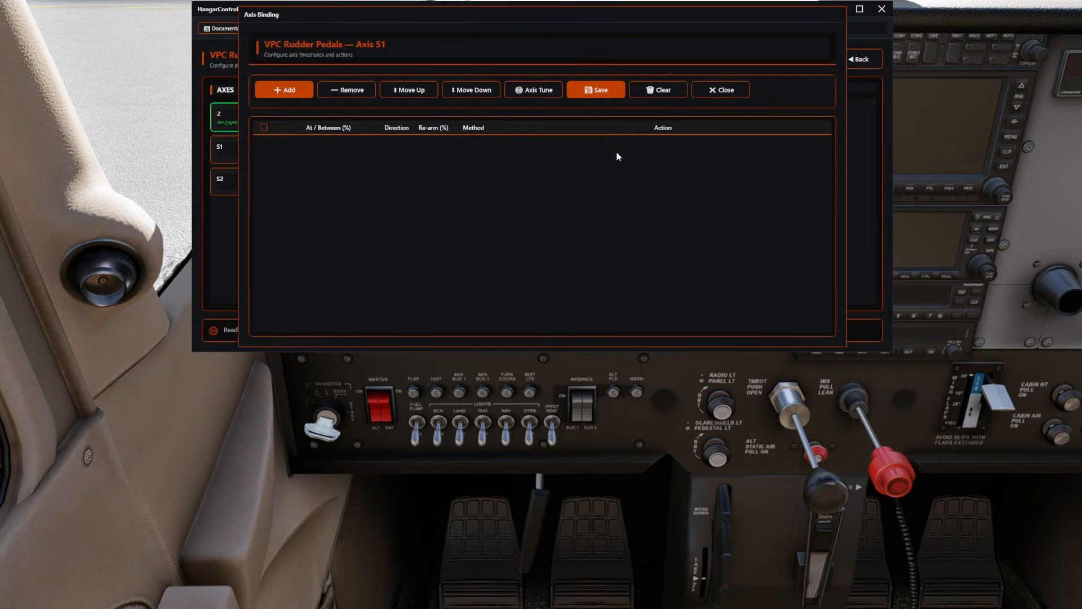
click(285, 92)
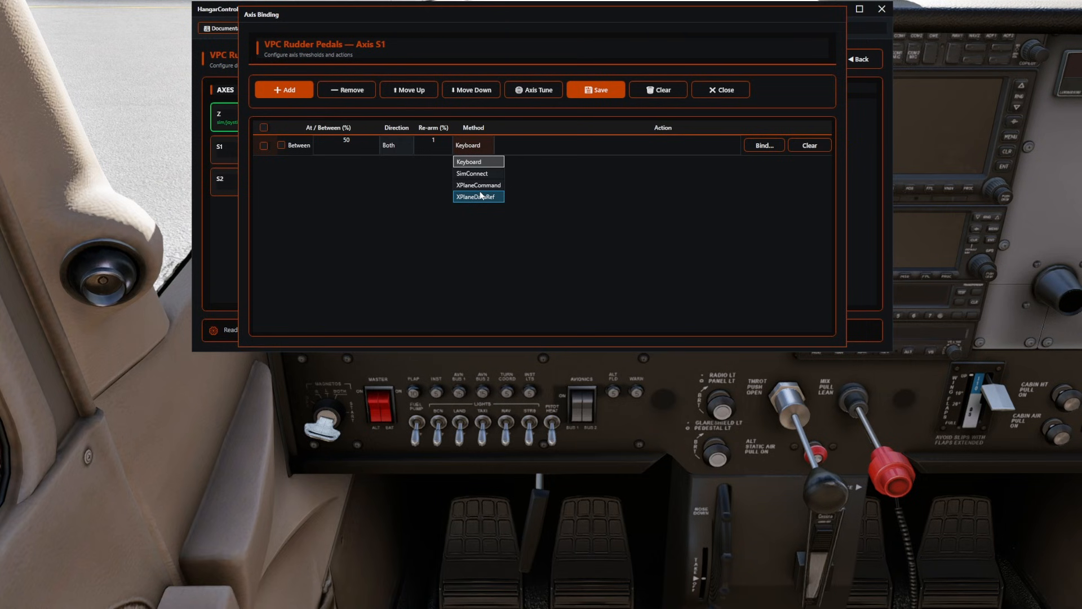
click(479, 196)
click(768, 146)
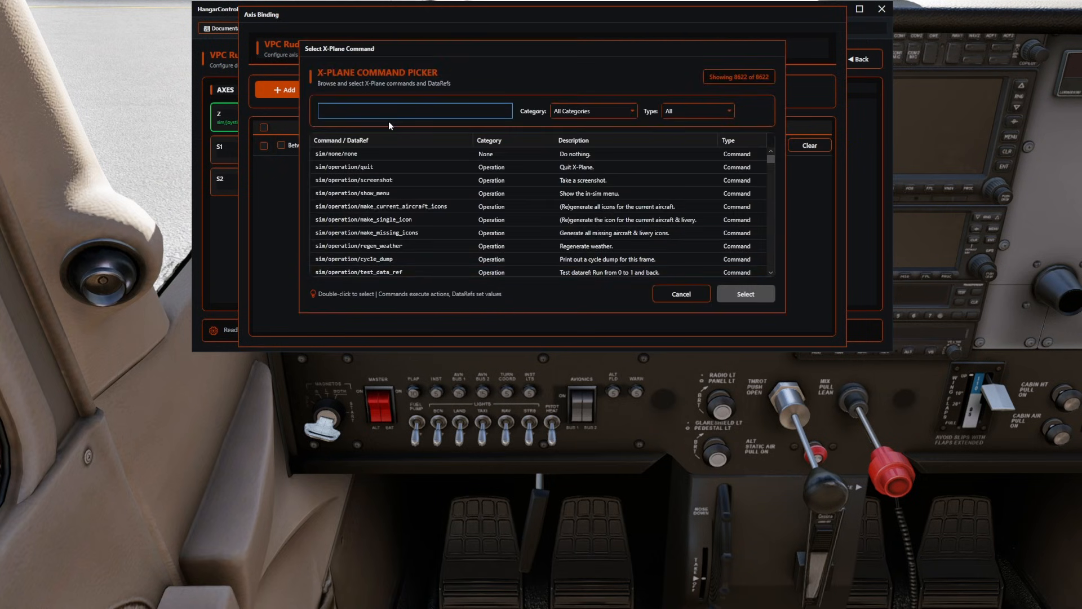
Search the picker for brake and try to assign sim/cockpit2/controls/left_brake_ratio to the S1 axis row.
text(brake)
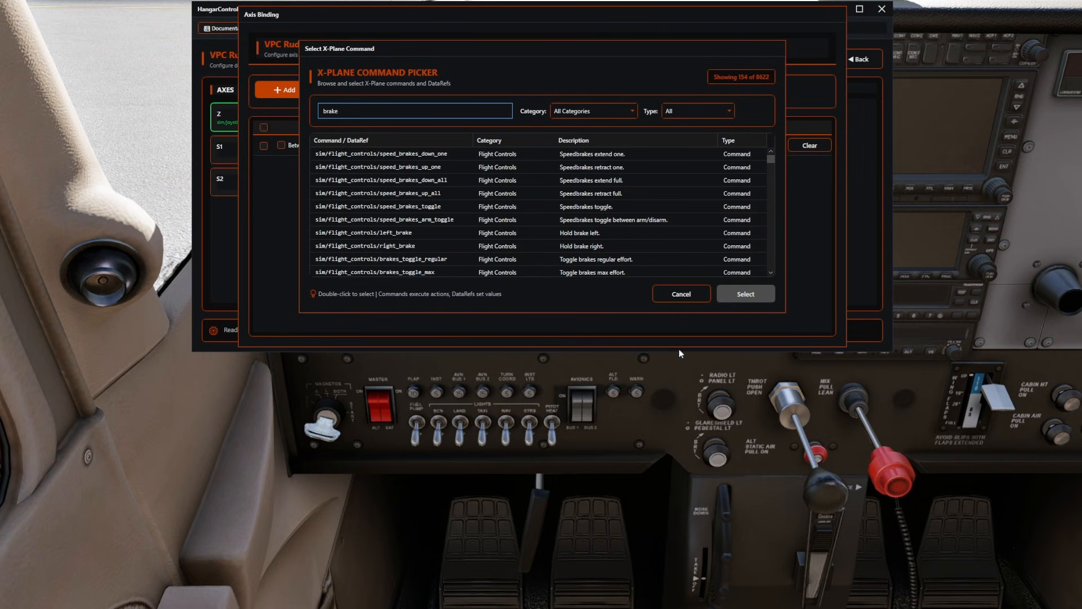
drag(782, 313, 897, 500)
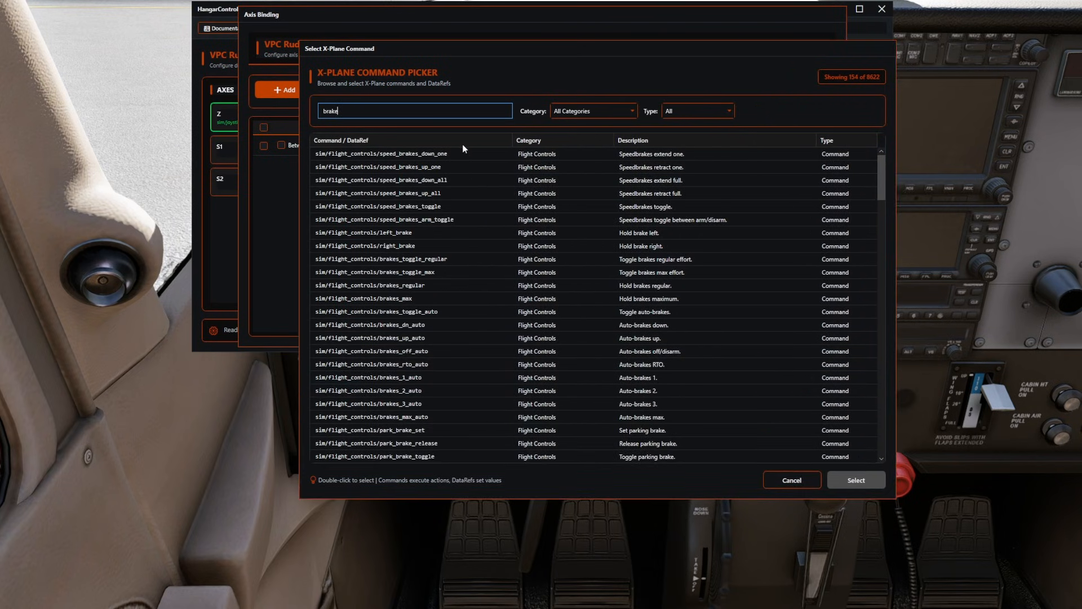
scroll(586, 204, down, 8)
scroll(597, 205, down, 2)
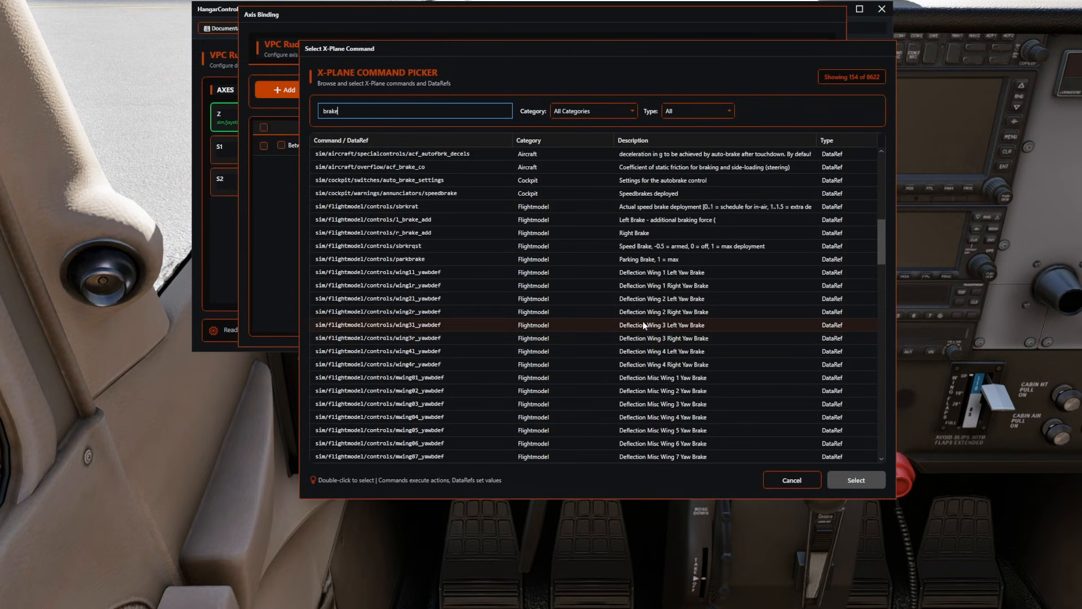
scroll(643, 322, down, 10)
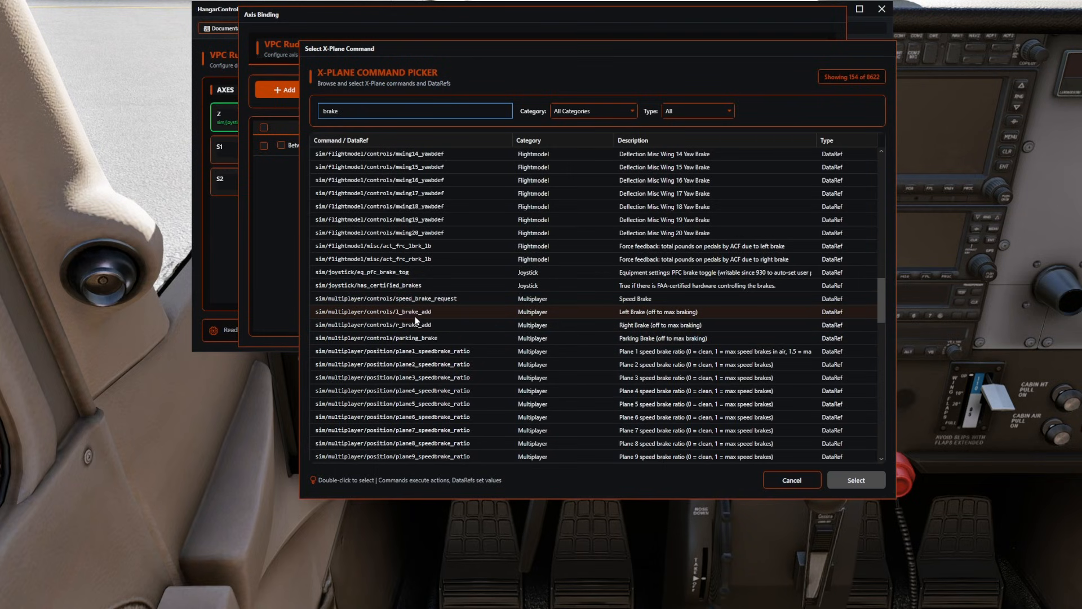
scroll(480, 324, down, 7)
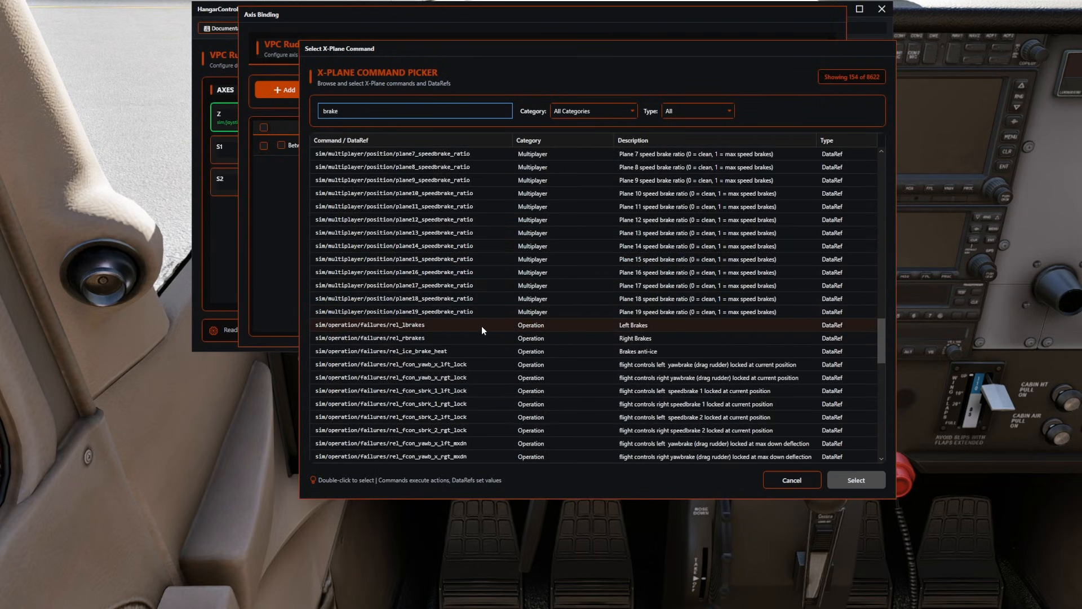
scroll(482, 330, down, 2)
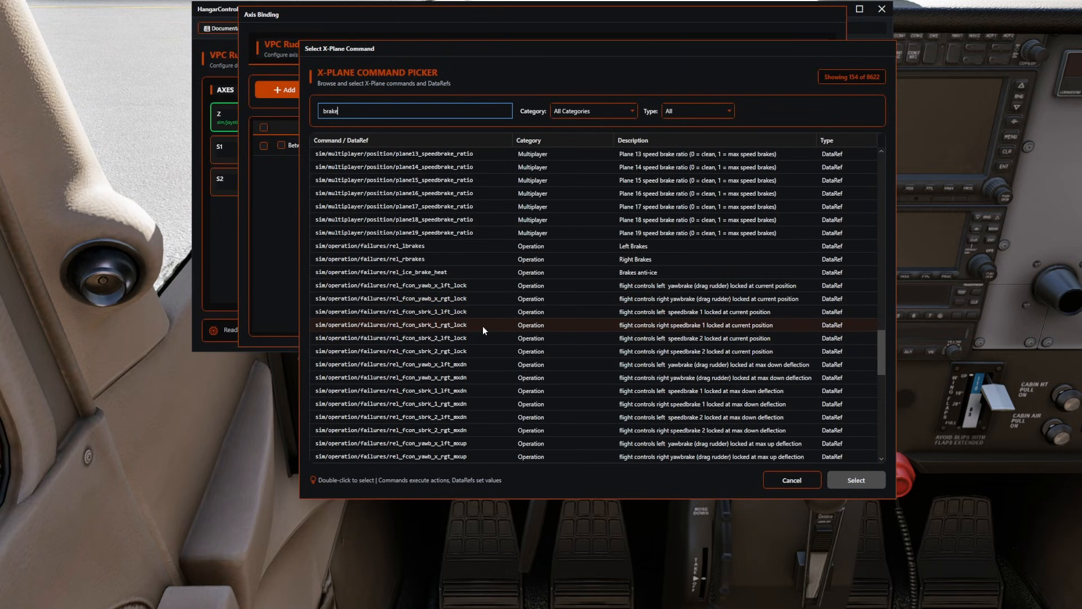
scroll(483, 325, down, 7)
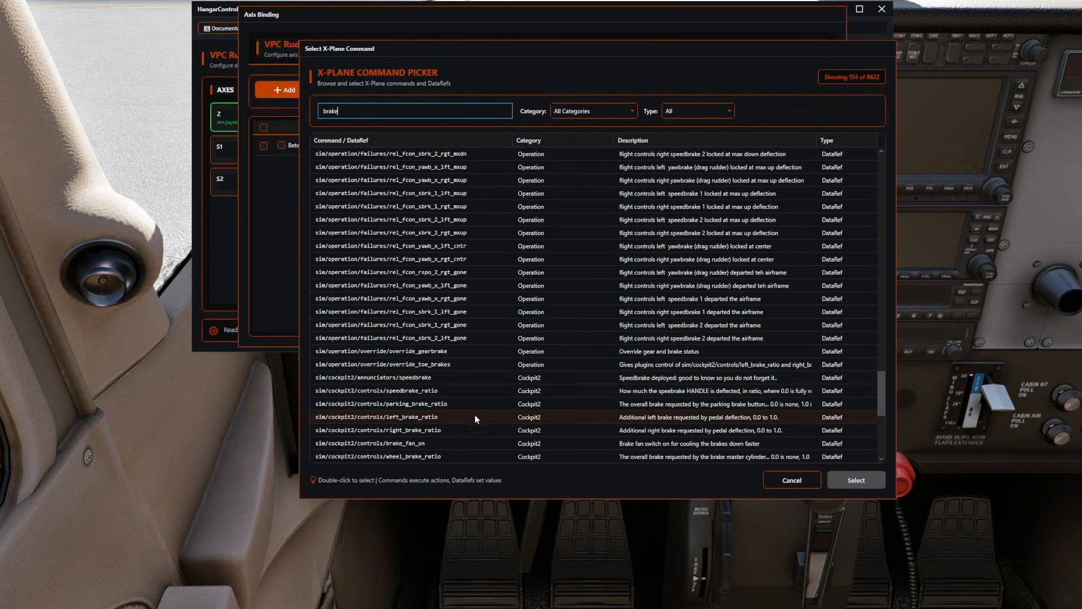
click(453, 419)
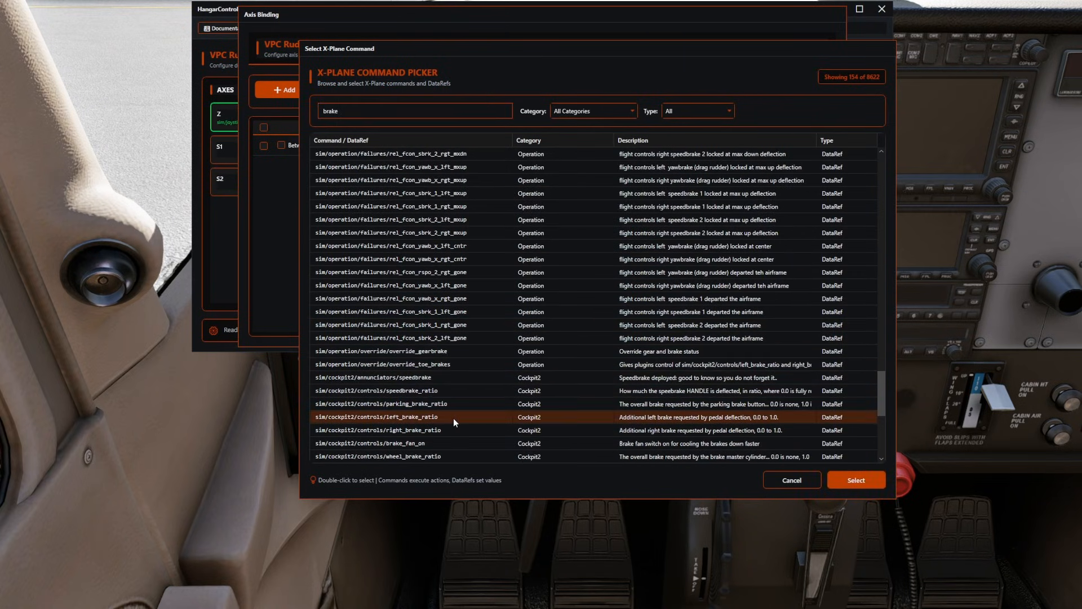
click(852, 480)
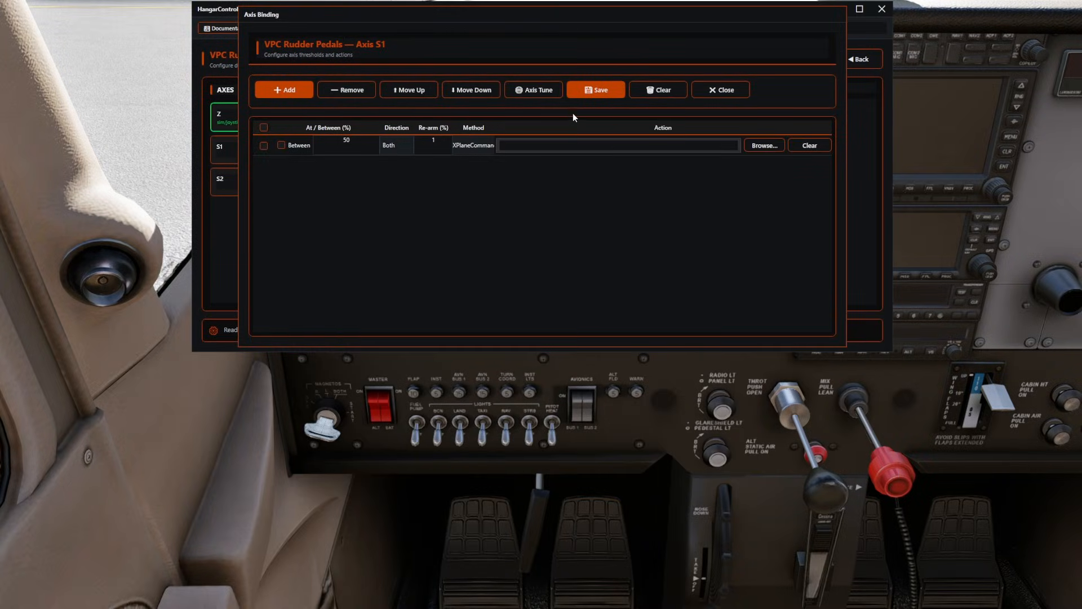
Set the S1 axis row's method to XPlaneDataRef and open its DataRef picker.
click(477, 144)
click(479, 197)
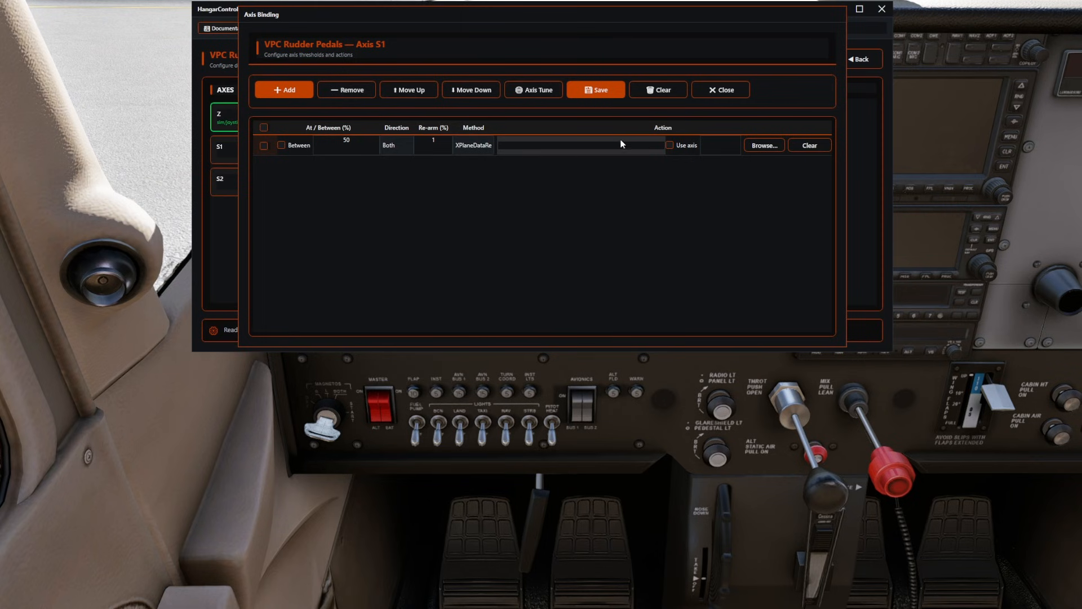
click(755, 145)
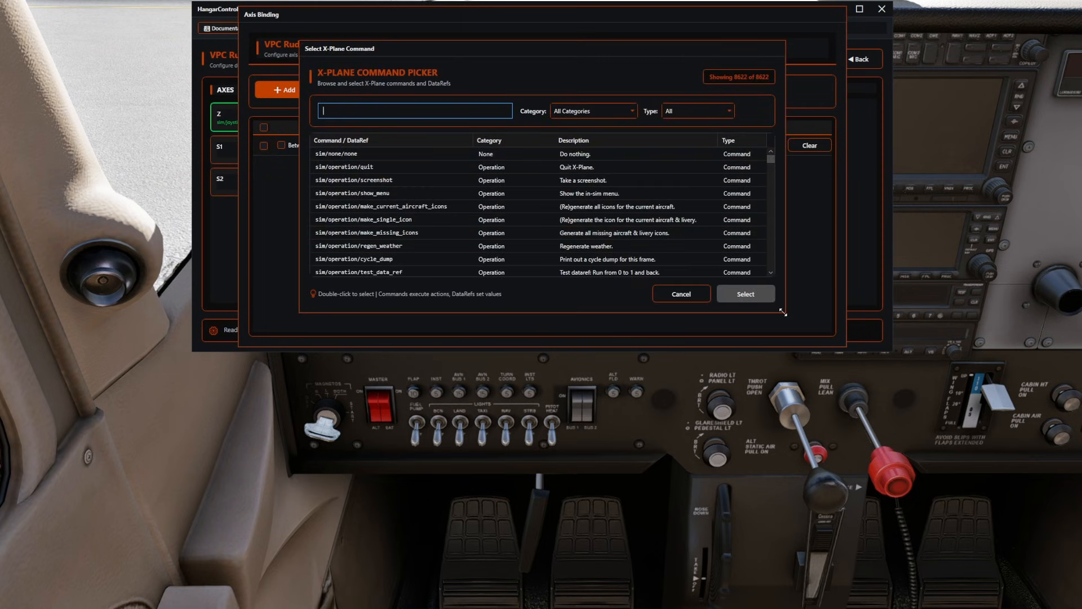
Enlarge the command picker, search it for brakes, and look through the results, sorting them by command name.
drag(783, 311, 878, 576)
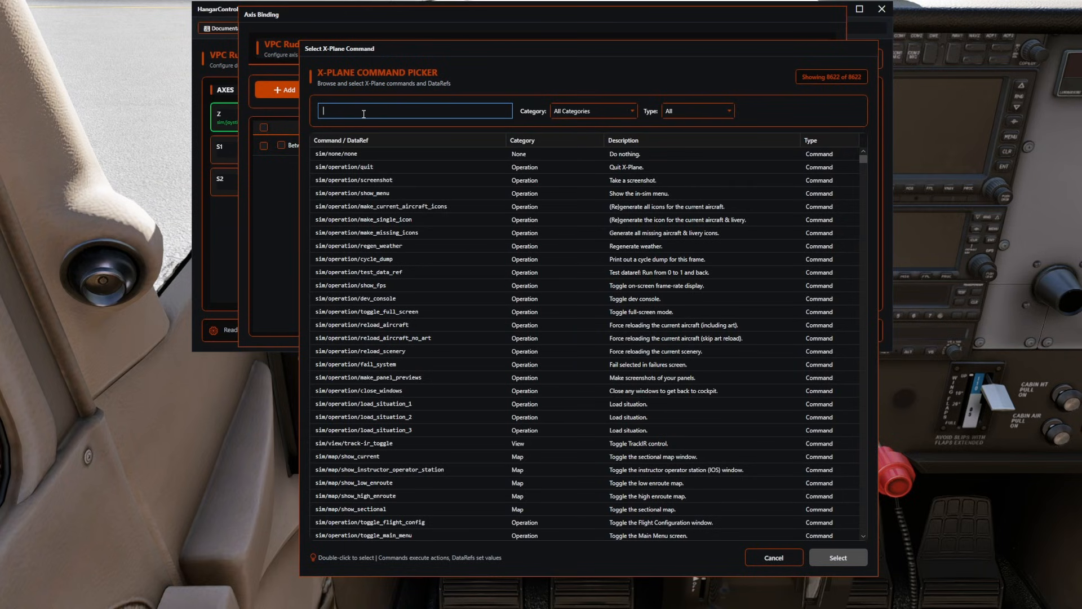
text(brakes)
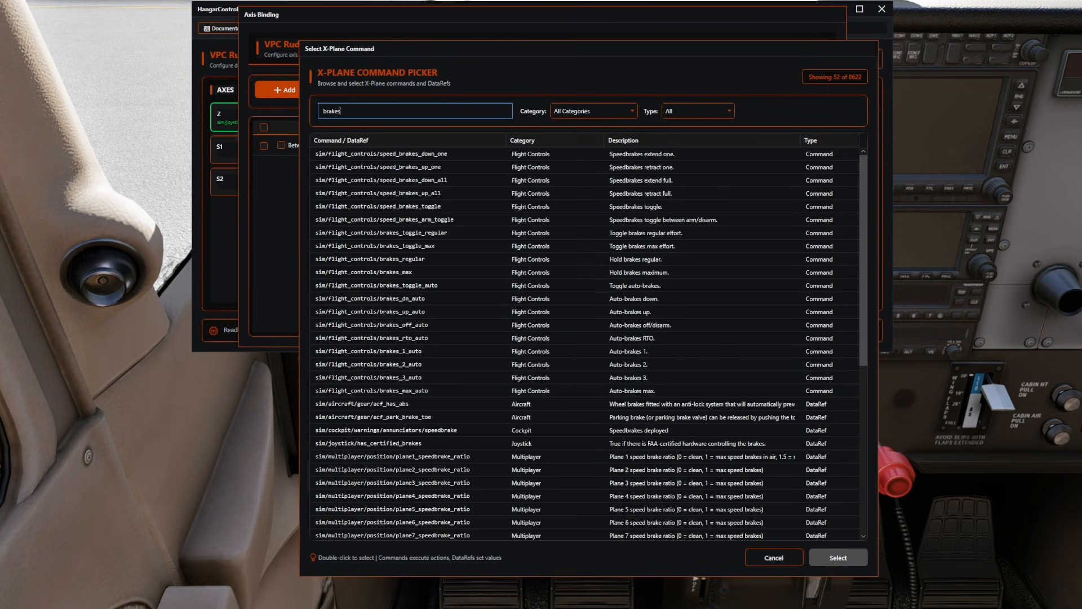
scroll(527, 398, down, 8)
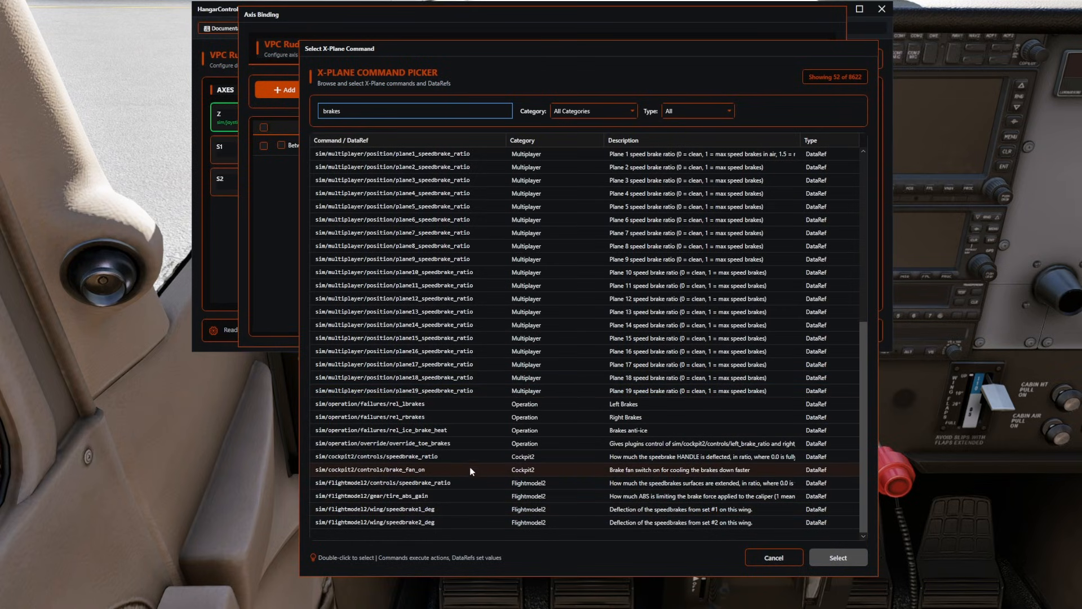
scroll(467, 460, up, 6)
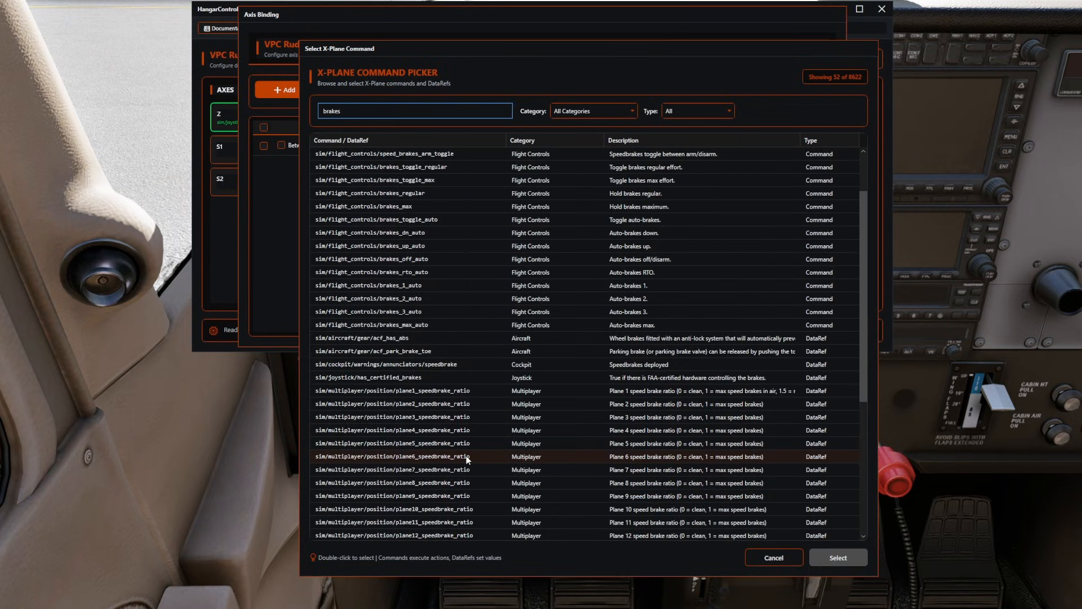
scroll(466, 459, up, 1)
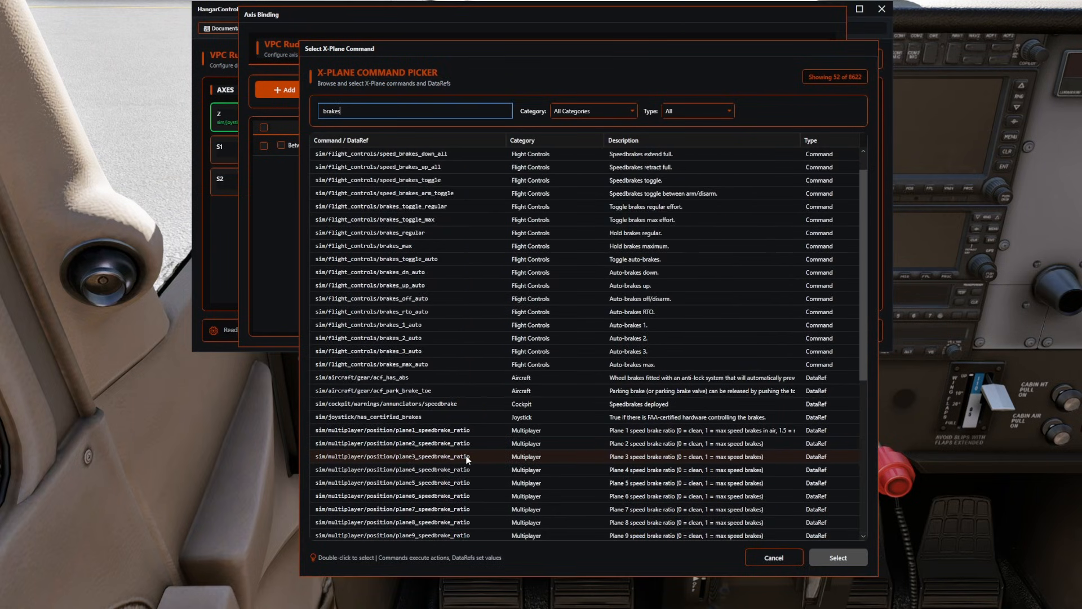
click(413, 140)
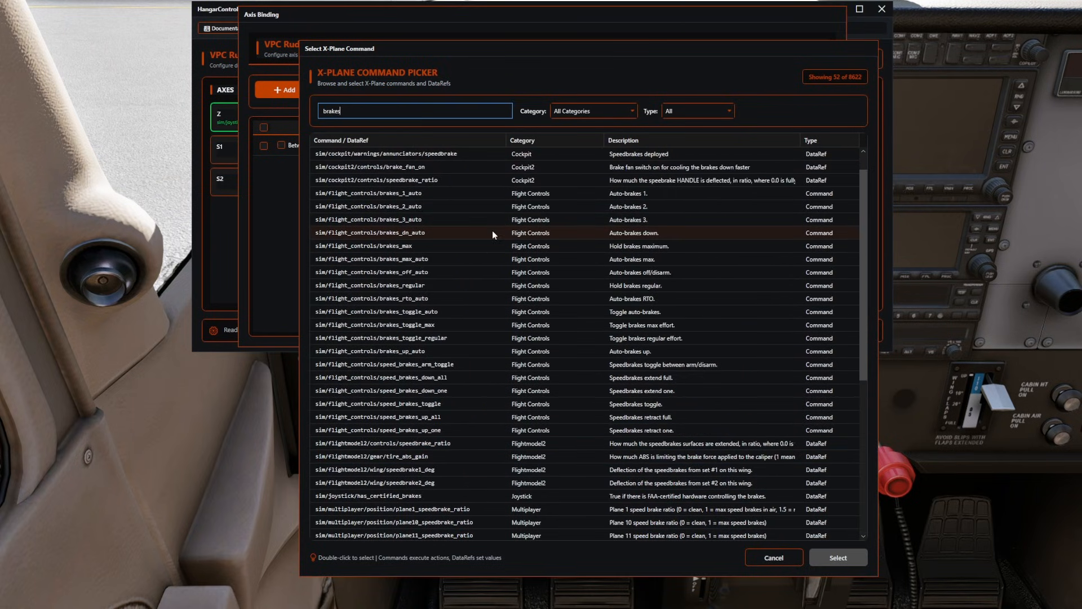
scroll(488, 232, up, 1)
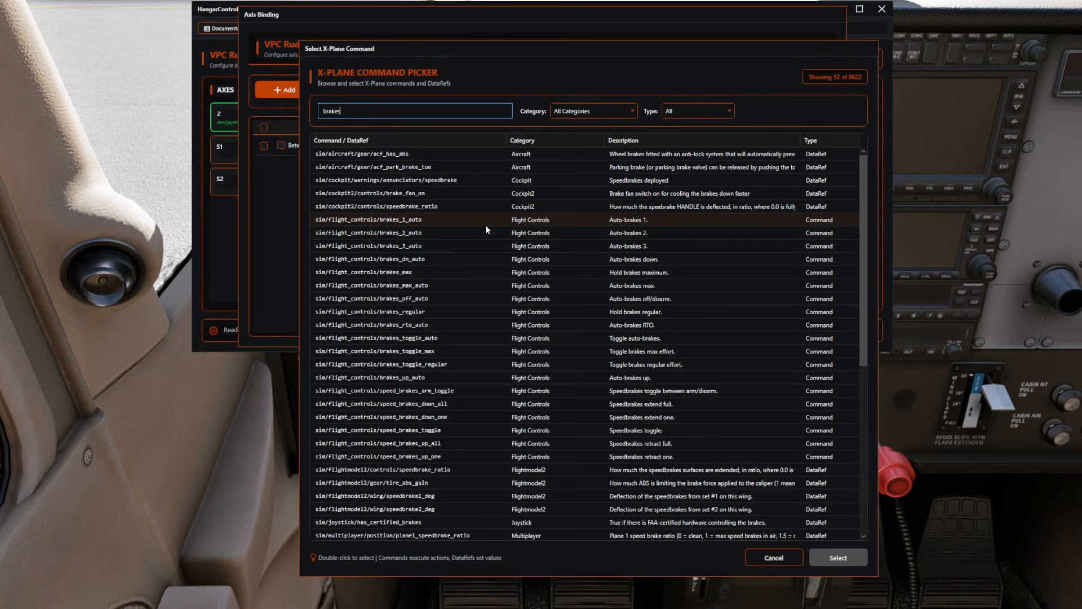
Broaden the picker search to brake and look through the list for the toe brake DataRefs.
key(BackSpace)
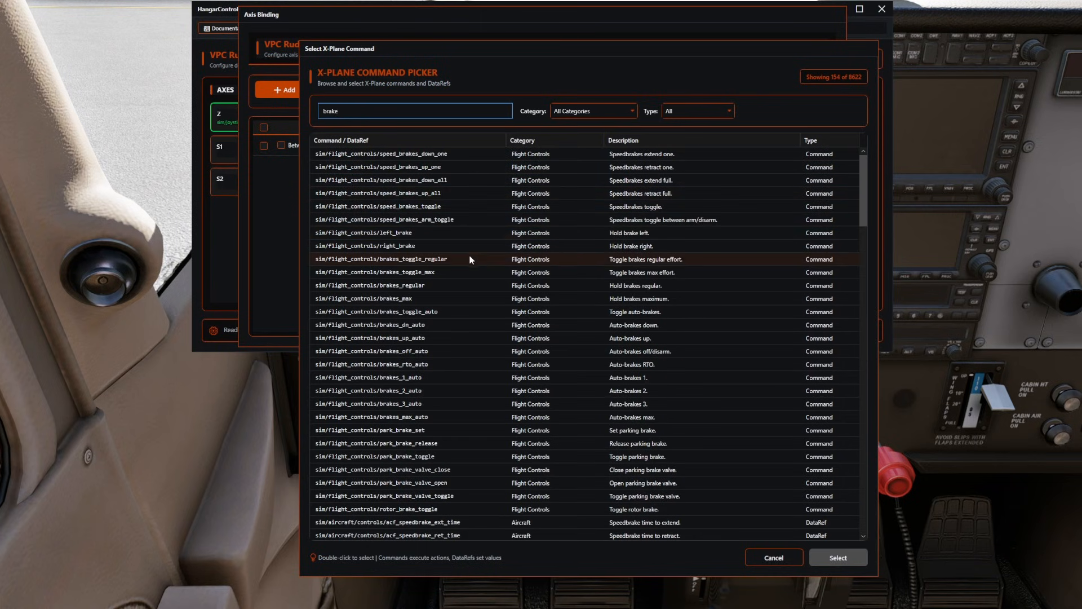
scroll(470, 268, down, 9)
scroll(474, 279, down, 20)
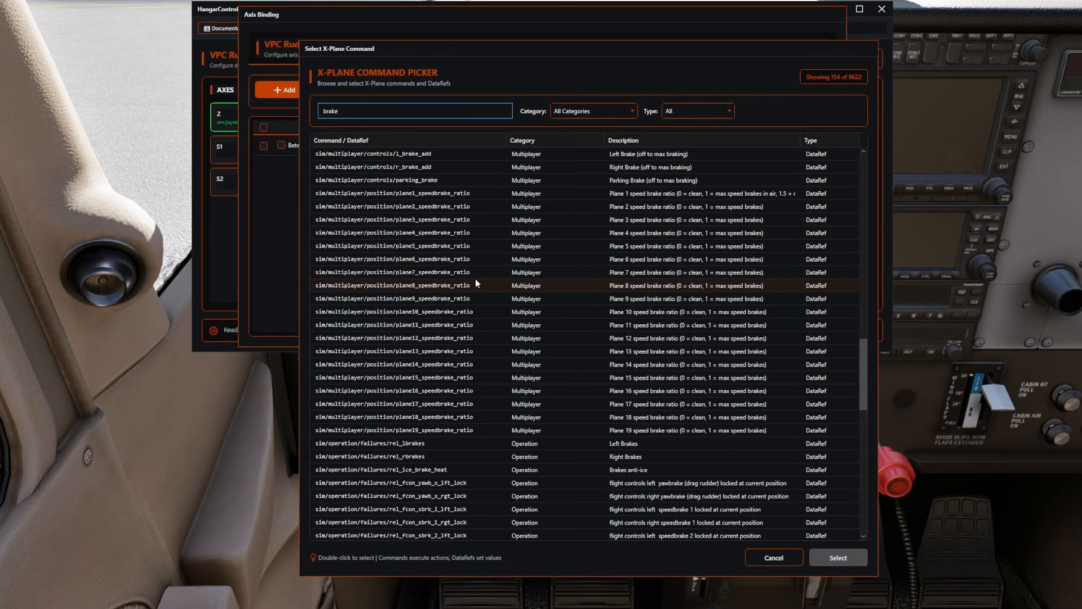
scroll(482, 298, down, 8)
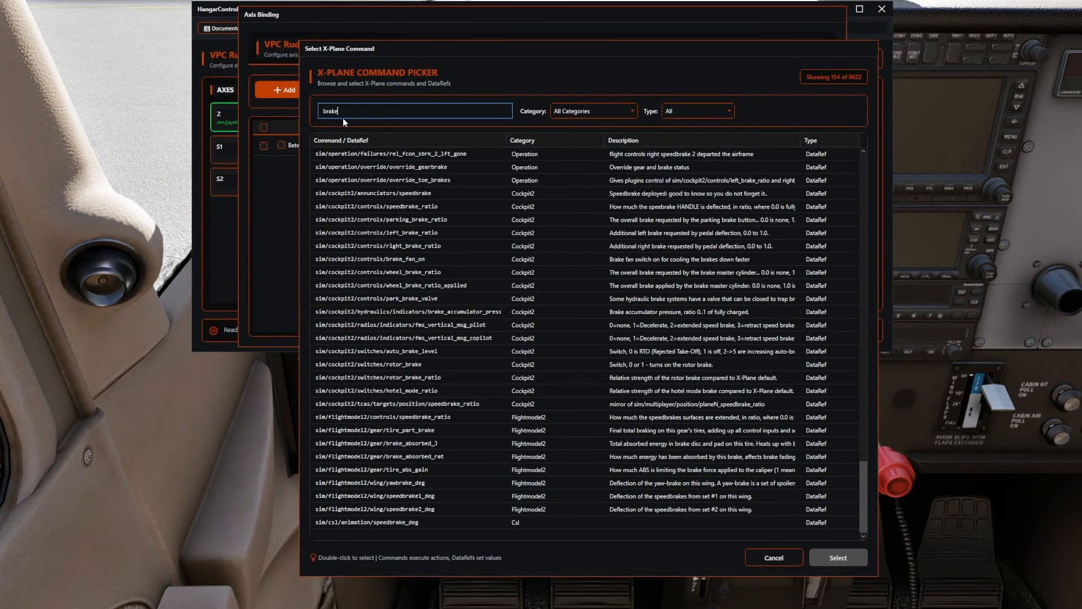
Search the picker for left_b and assign sim/cockpit2/controls/left_brake_ratio to the S1 axis row.
drag(343, 117, 290, 119)
text(left)
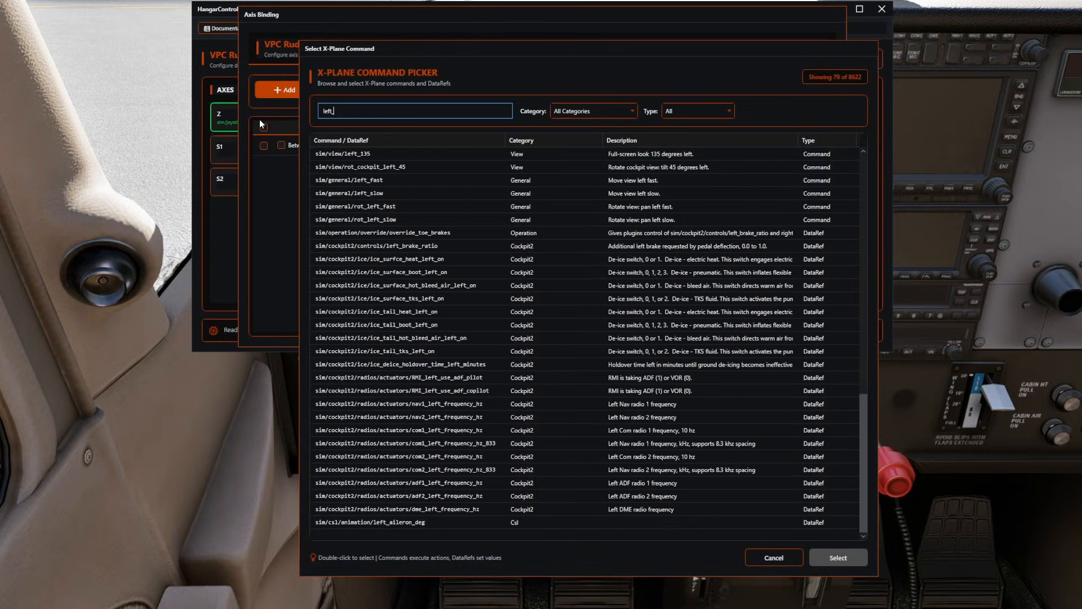
text(_b)
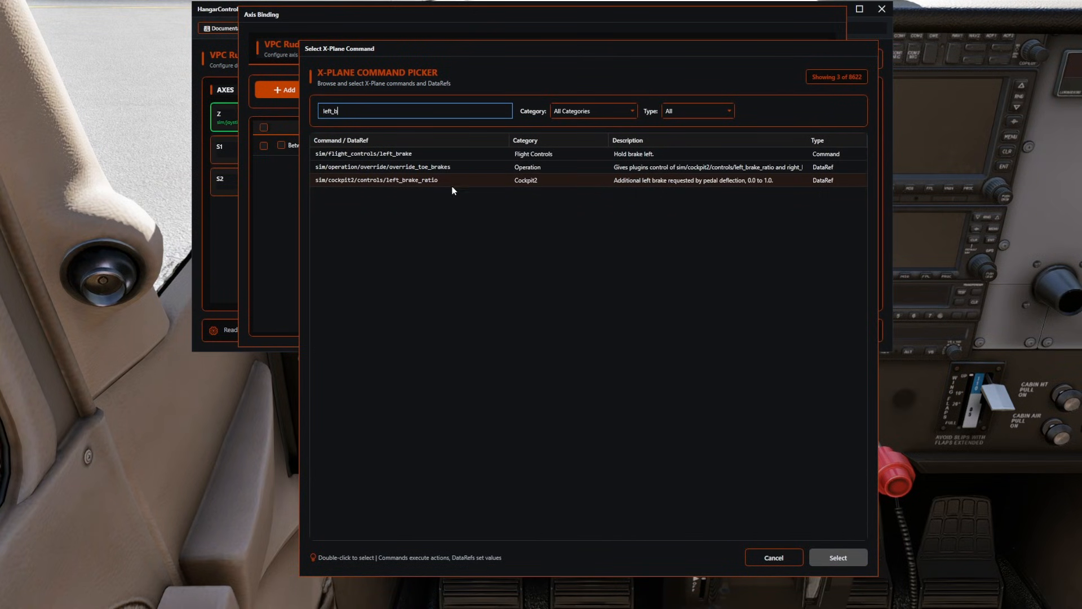
click(420, 181)
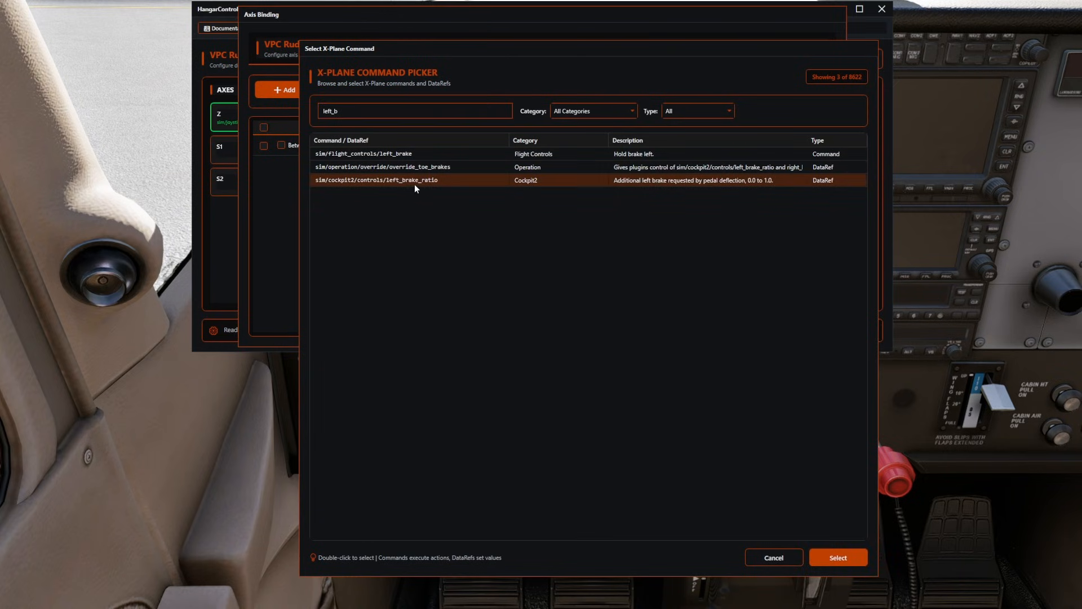
click(845, 558)
Enable Use axis on the S1 row with the full 0% to 100% range and save the binding.
click(670, 145)
click(679, 145)
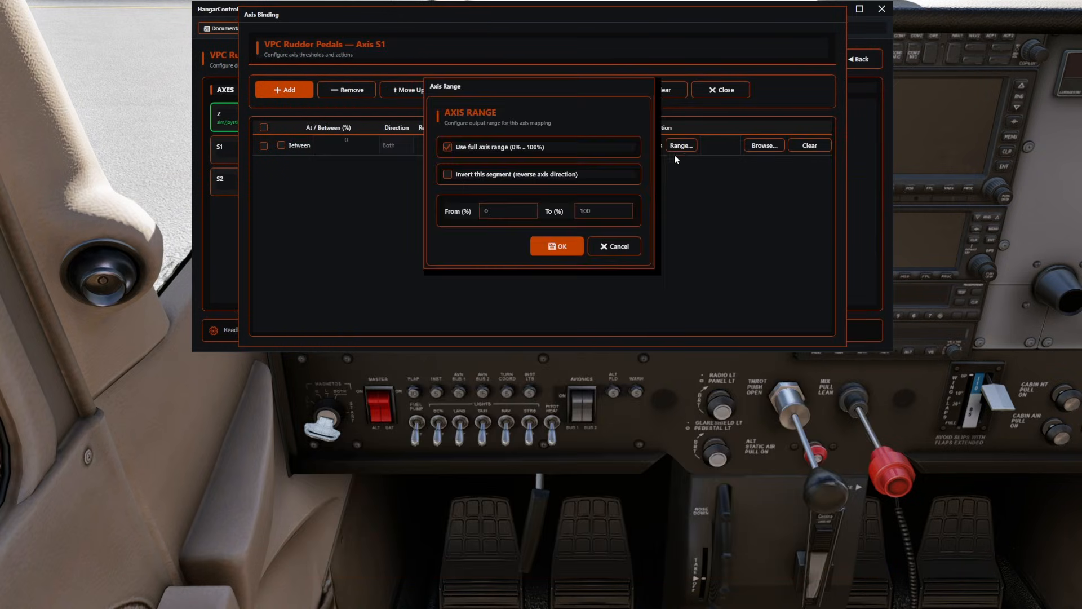
click(580, 245)
click(609, 90)
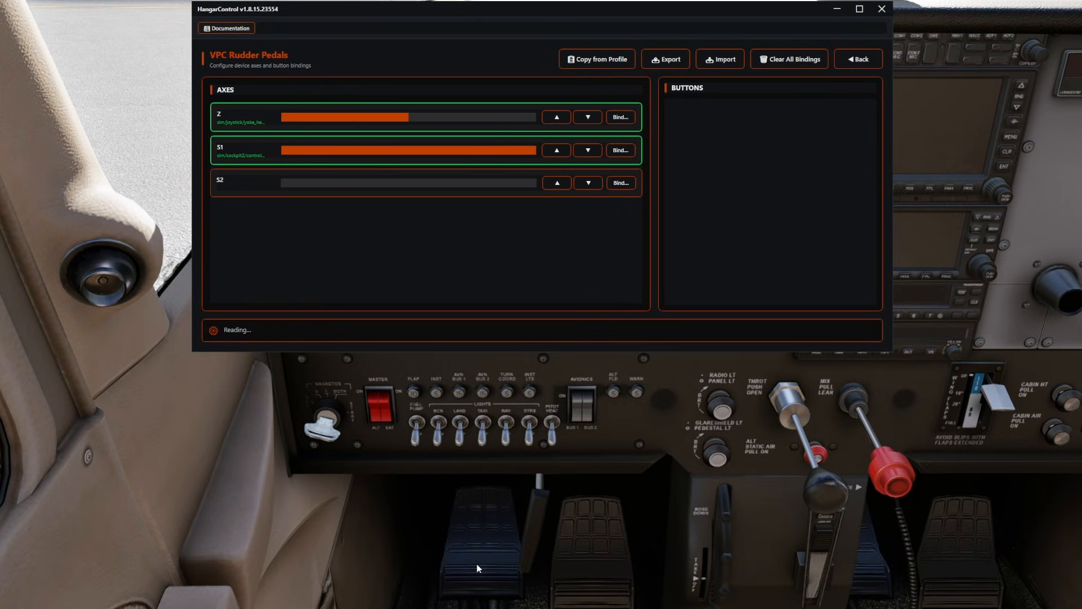
Reopen the S1 axis binding, copy its sim/cockpit2/controls/left_brake_ratio path and close the binding.
click(621, 183)
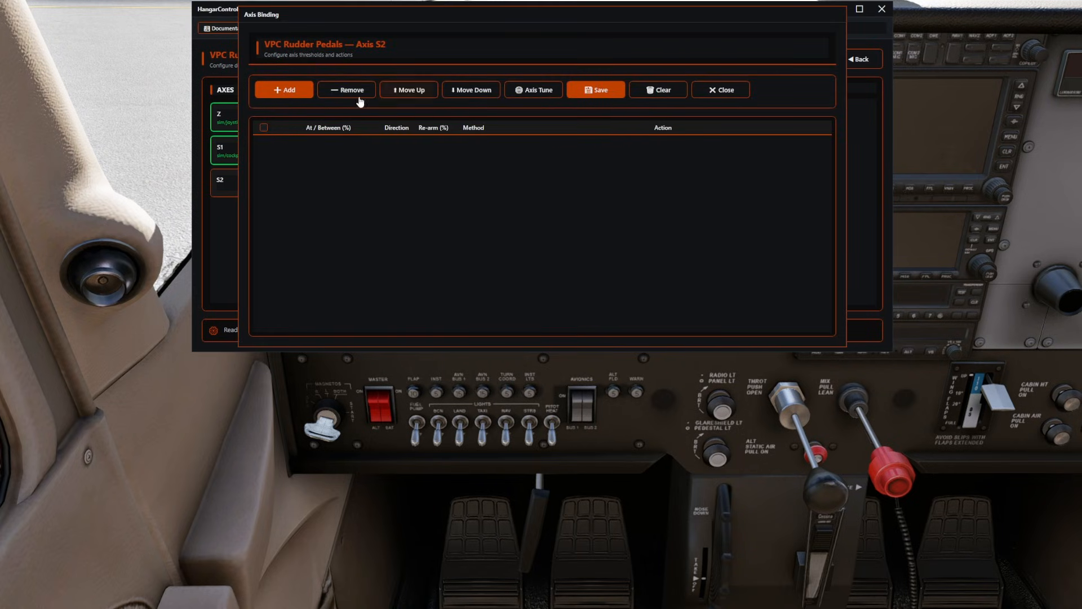
click(700, 90)
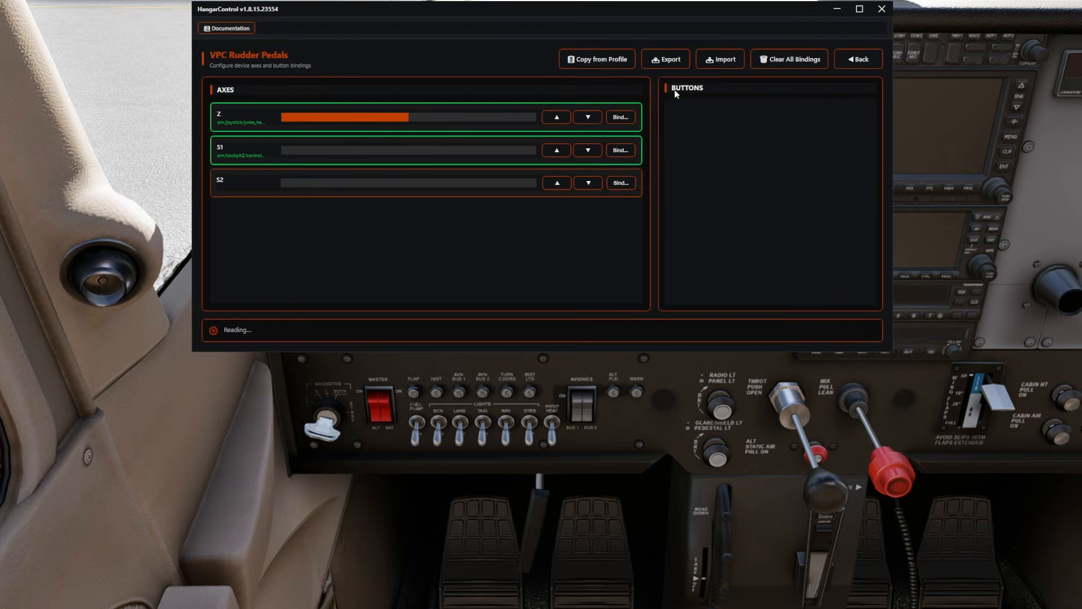
click(626, 150)
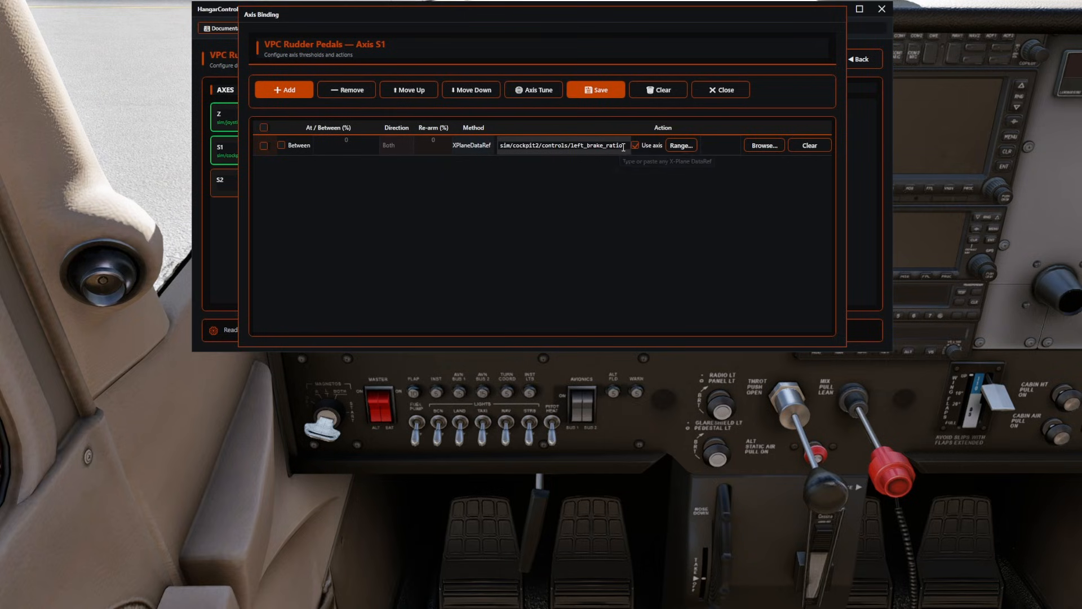
drag(621, 147, 478, 147)
key(ctrl+c)
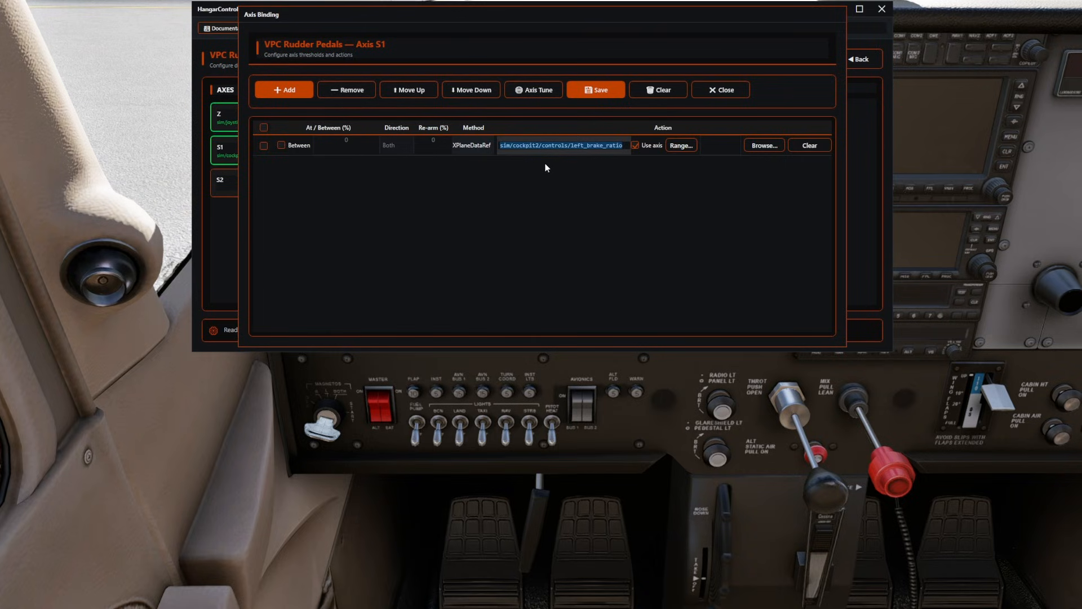
click(727, 90)
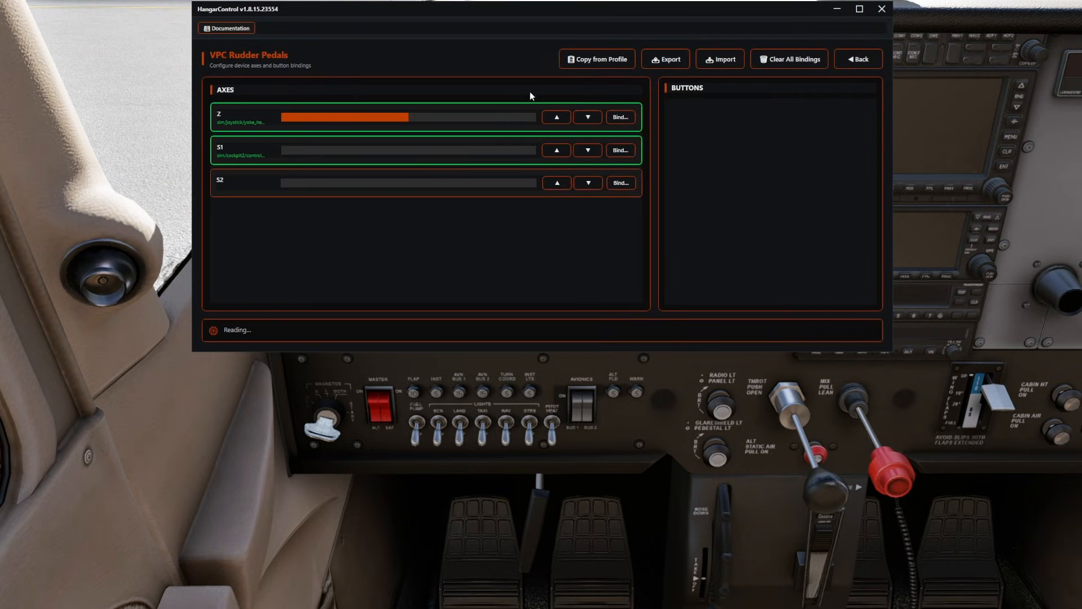
Open the S2 axis binding, add a row and set its method to XPlaneDataRef.
click(622, 182)
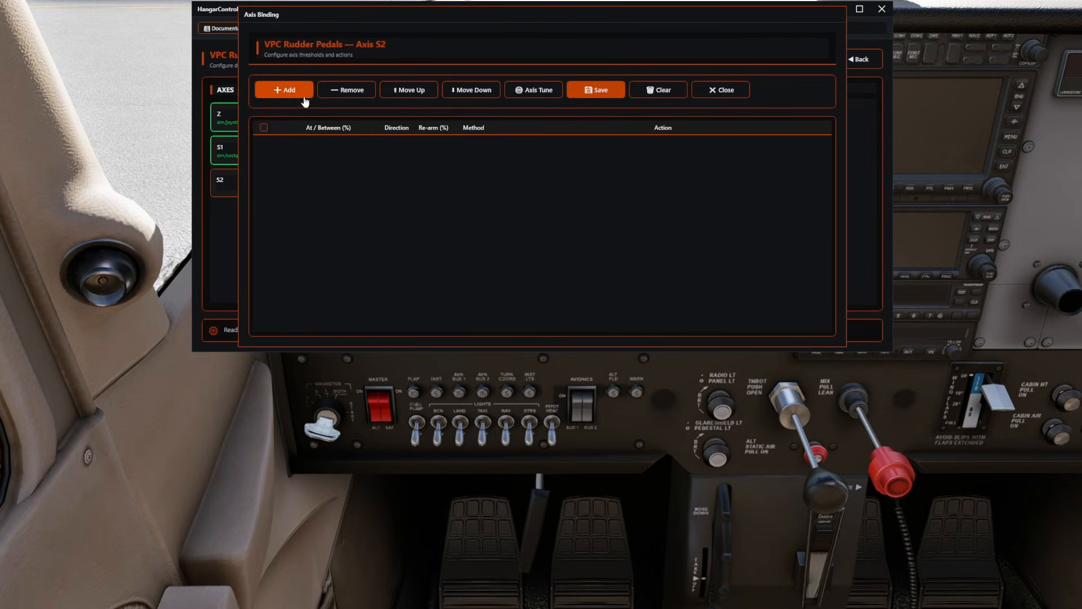
click(284, 90)
click(466, 145)
click(475, 196)
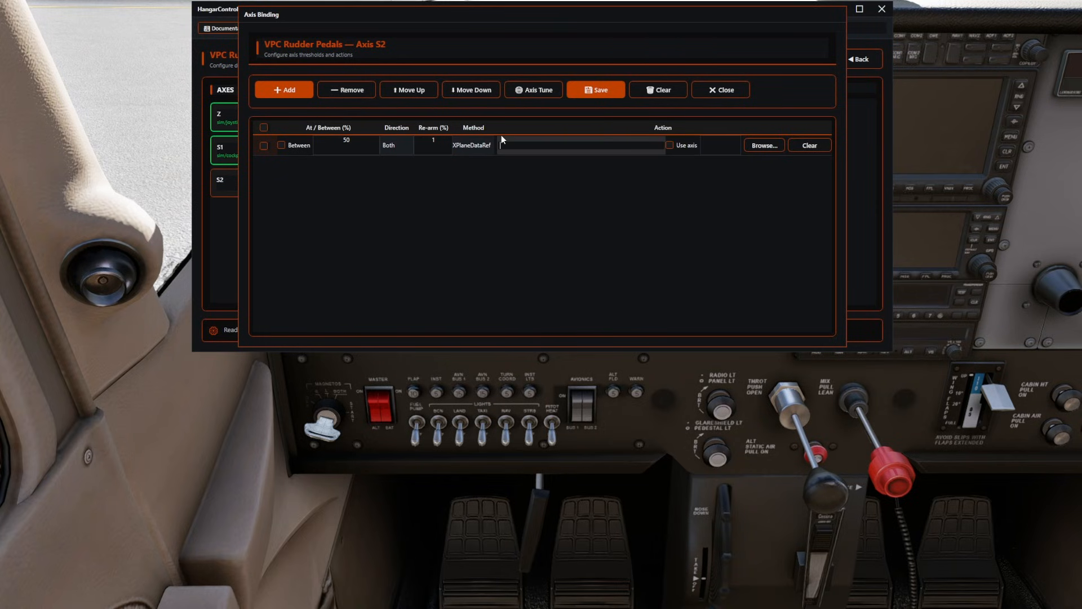
Paste the copied DataRef into the S2 row and change it to sim/cockpit2/controls/right_brake_ratio.
click(507, 149)
key(ctrl+v)
double_click(578, 145)
text(right)
Enable Use axis on the S2 row, accept the axis range and save the binding.
click(669, 146)
click(567, 246)
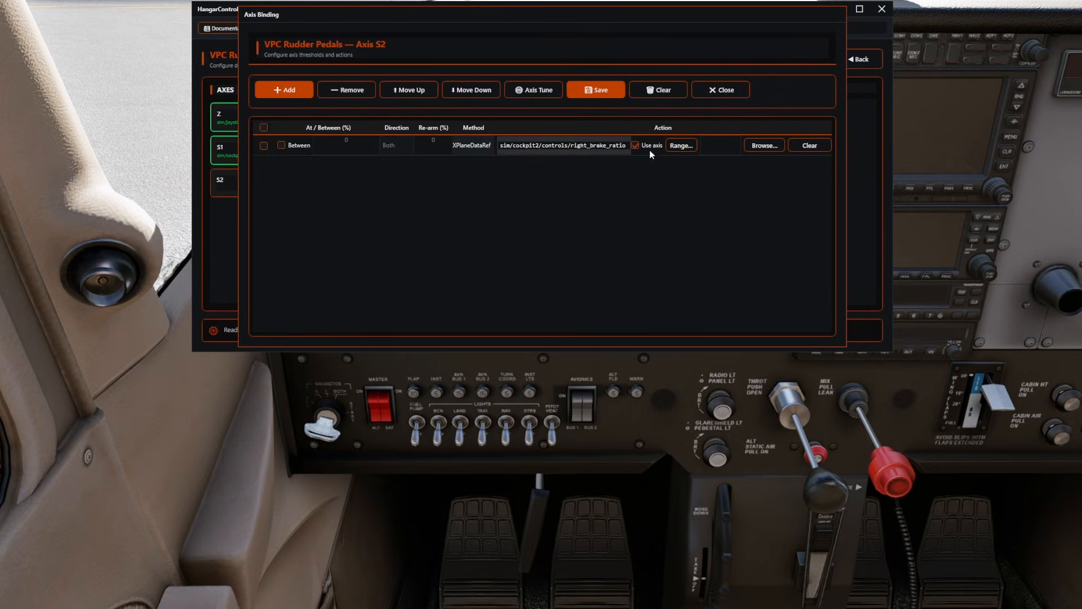
click(602, 92)
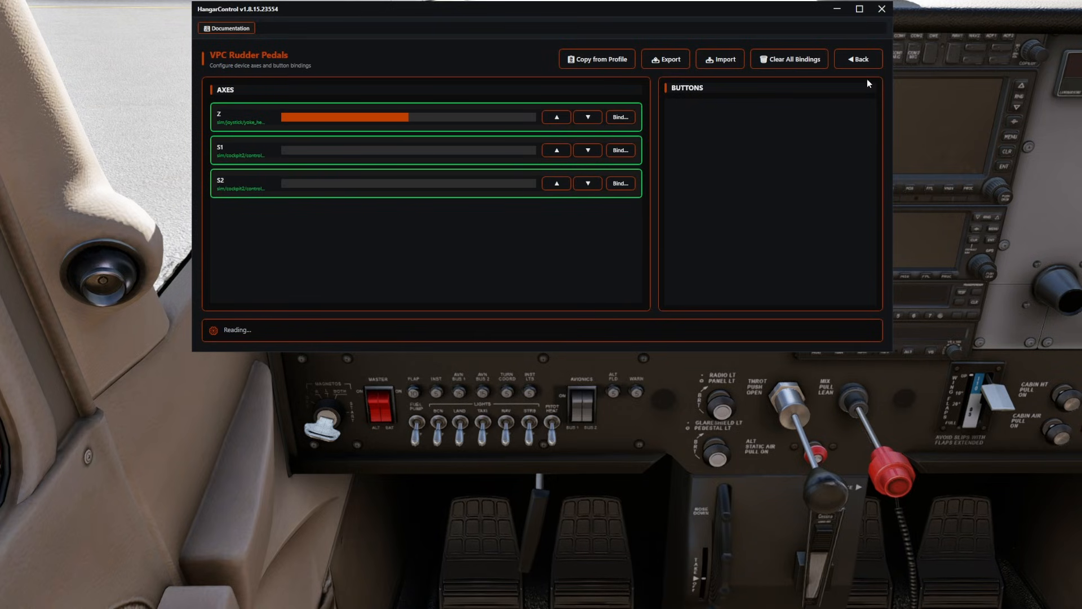
Leave the rudder pedals, open Button 34 of the Bravo Throttle Quadrant and set its action type to X-Plane Command.
click(858, 59)
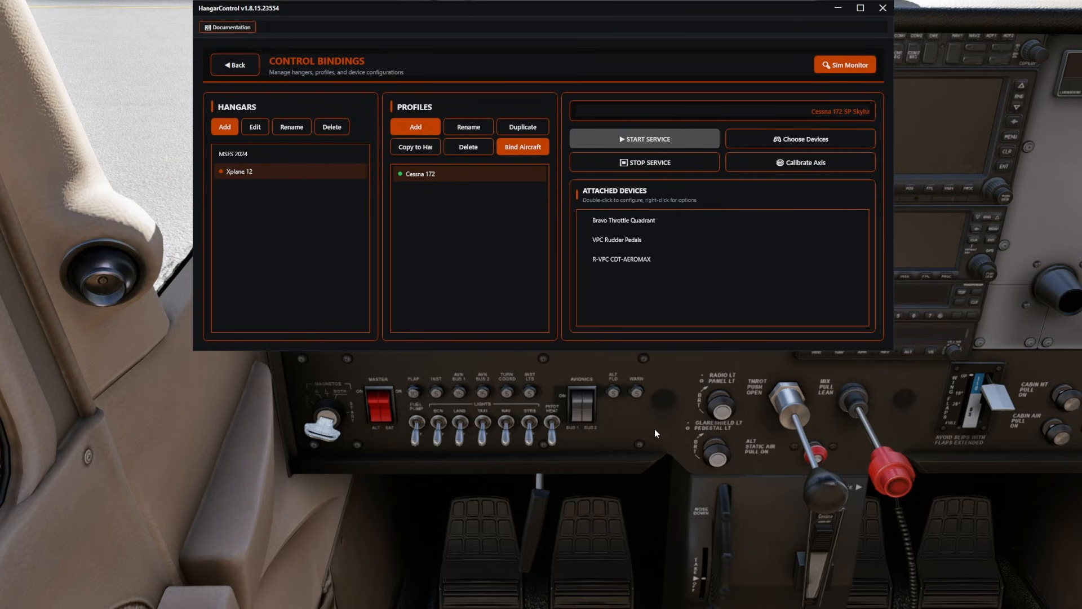
double_click(640, 222)
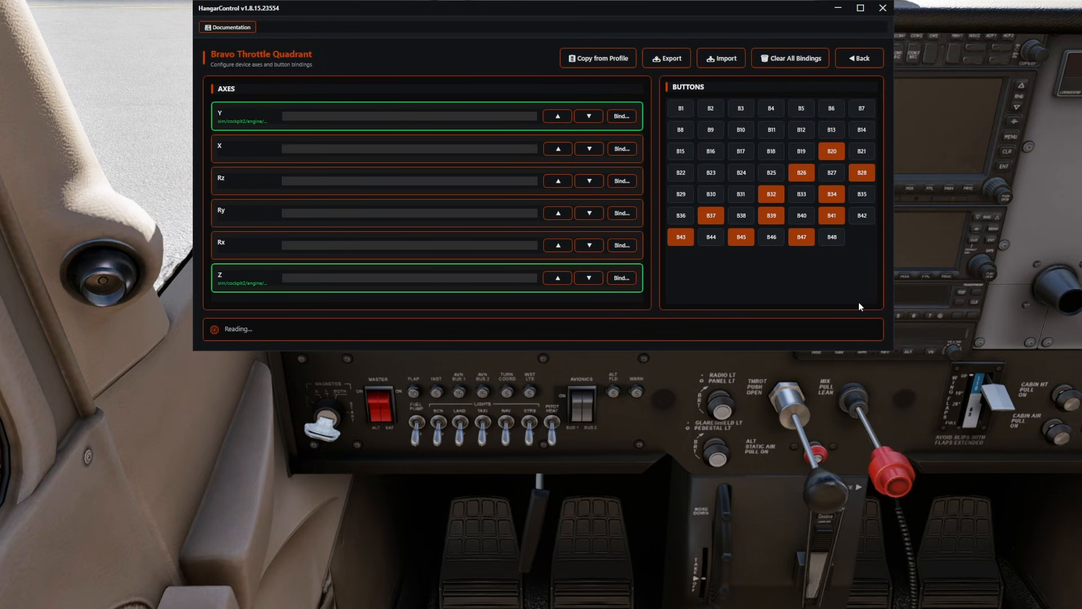
click(837, 195)
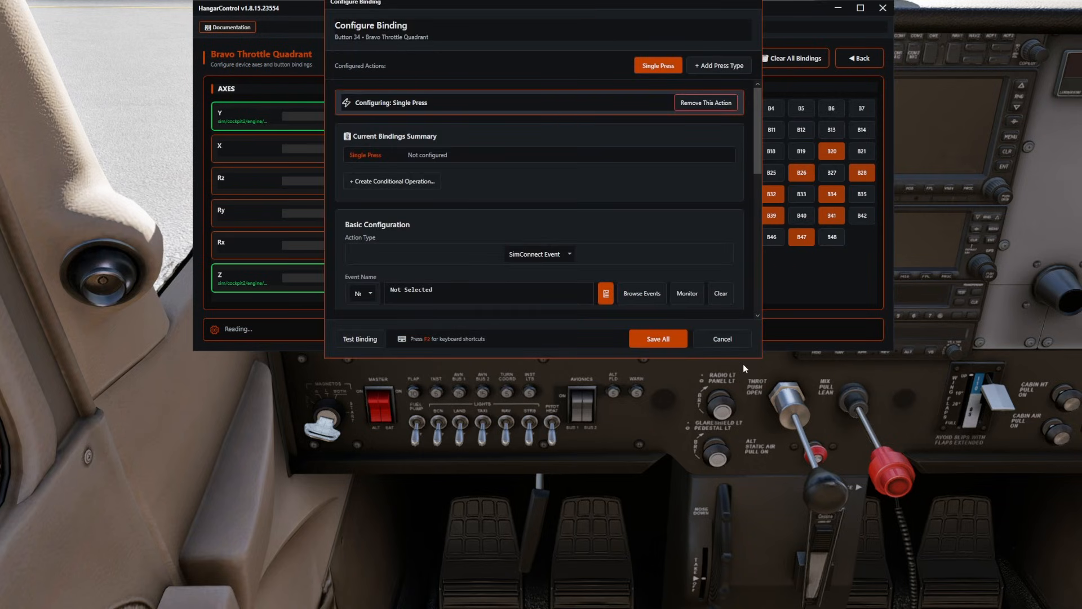
drag(757, 358, 756, 442)
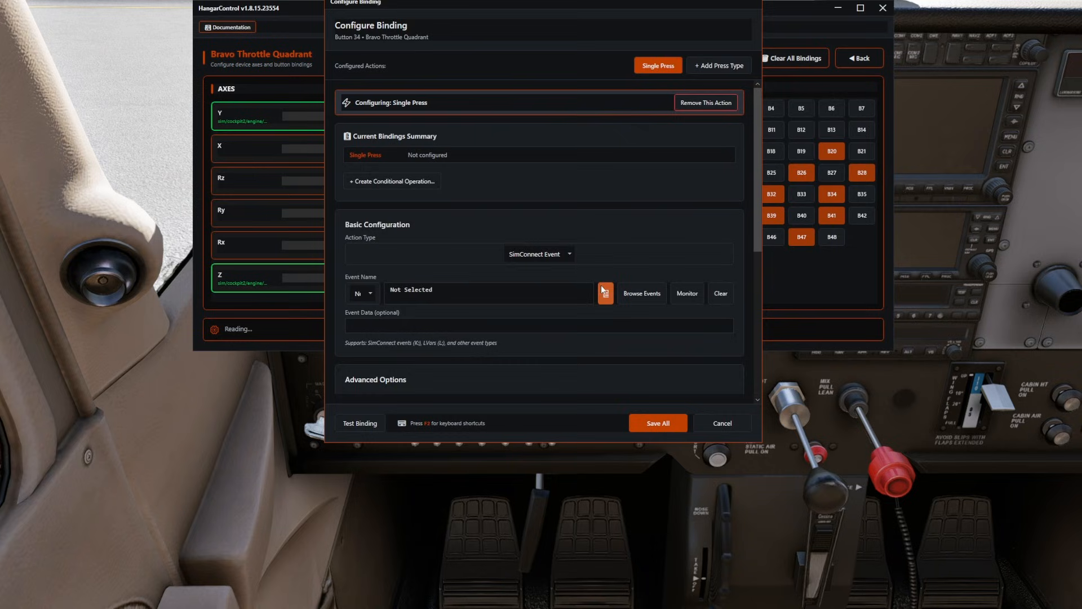
click(570, 255)
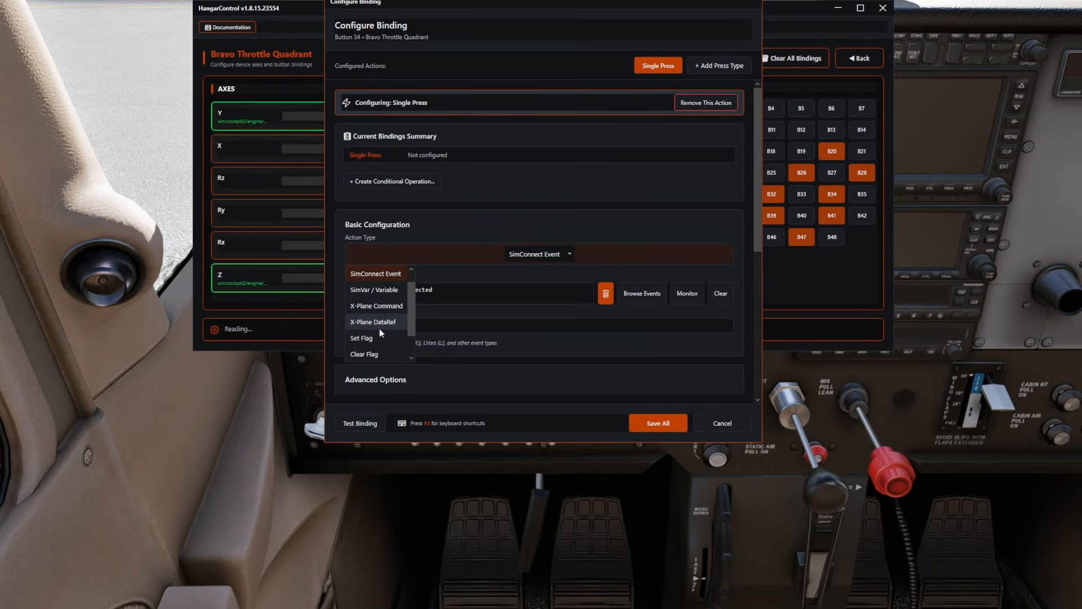
click(374, 306)
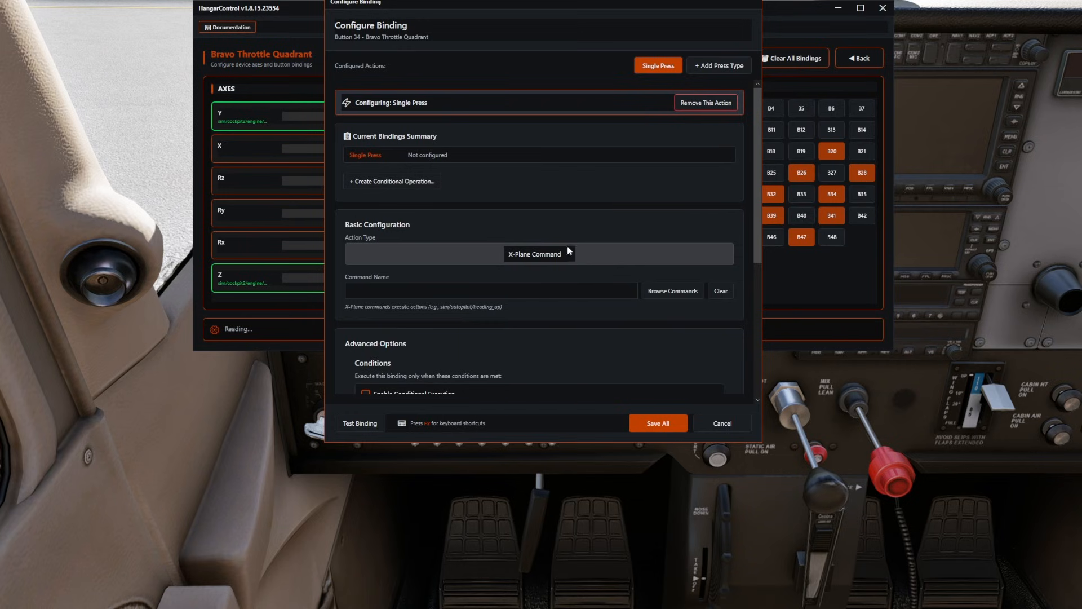
Search the commands for gener, assign sim/electrical/generator_1_off to Button 34 and save the binding.
click(673, 291)
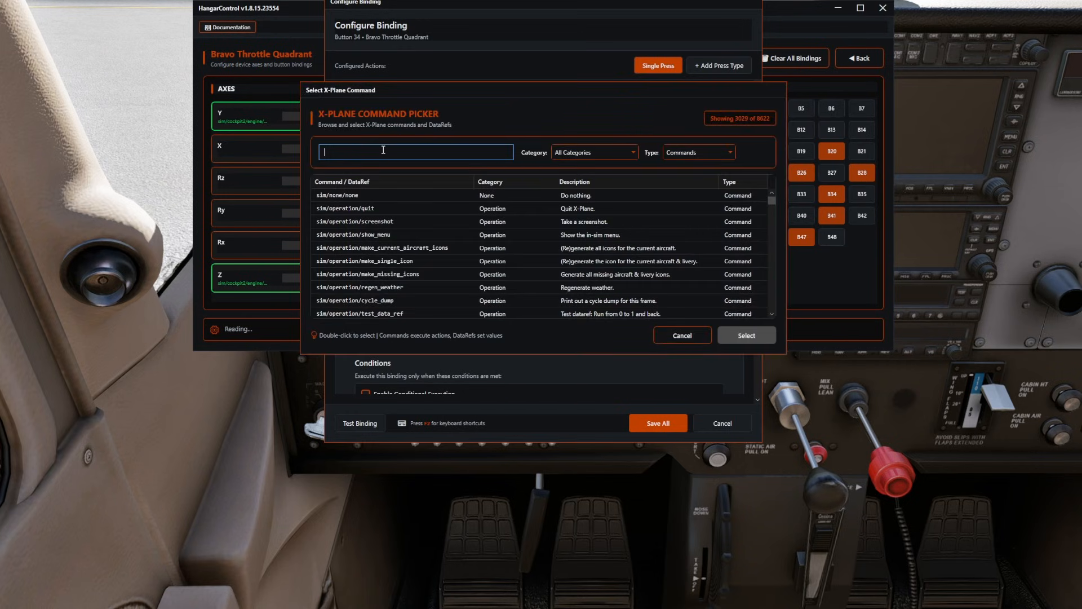
text(gener)
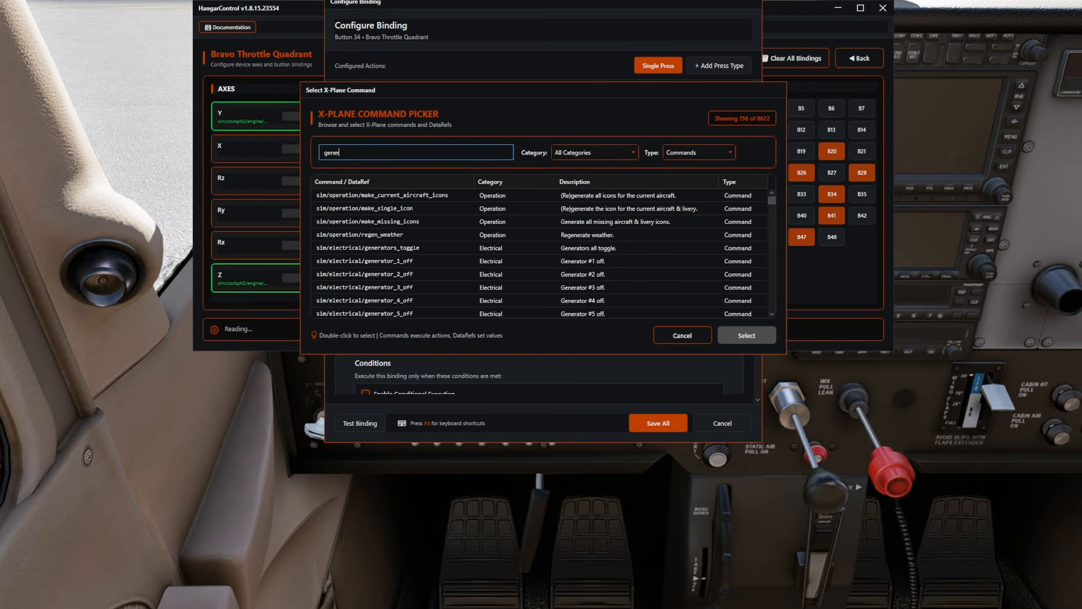
click(454, 261)
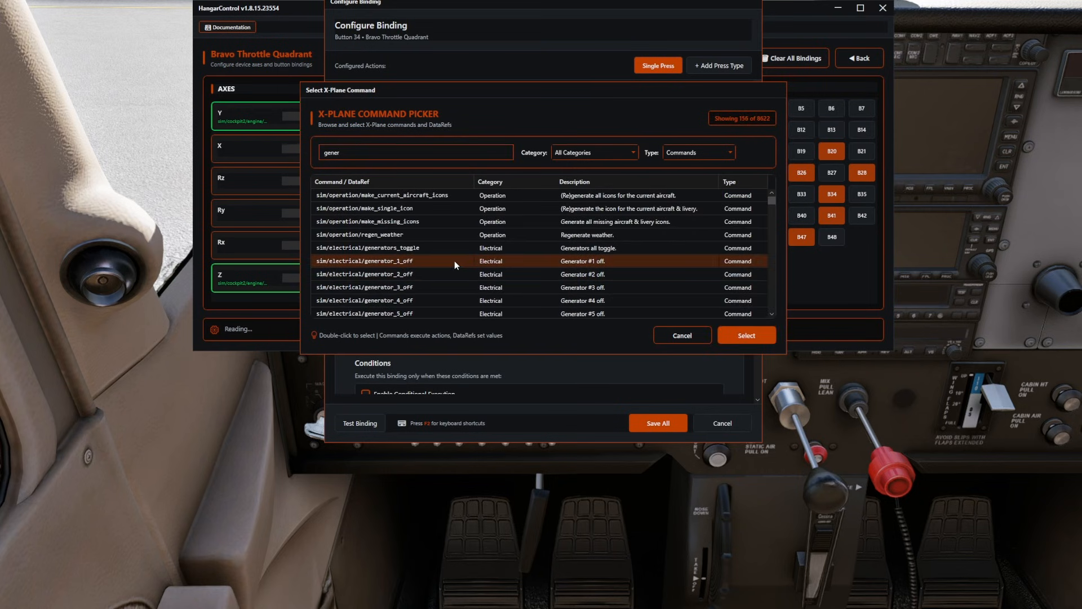
click(743, 335)
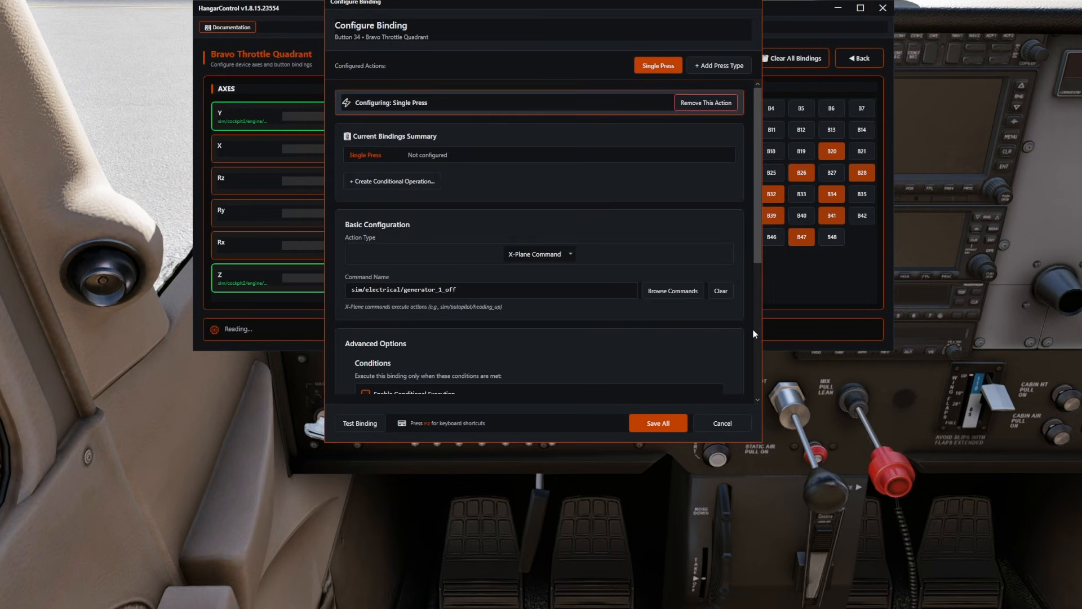
click(658, 423)
click(862, 195)
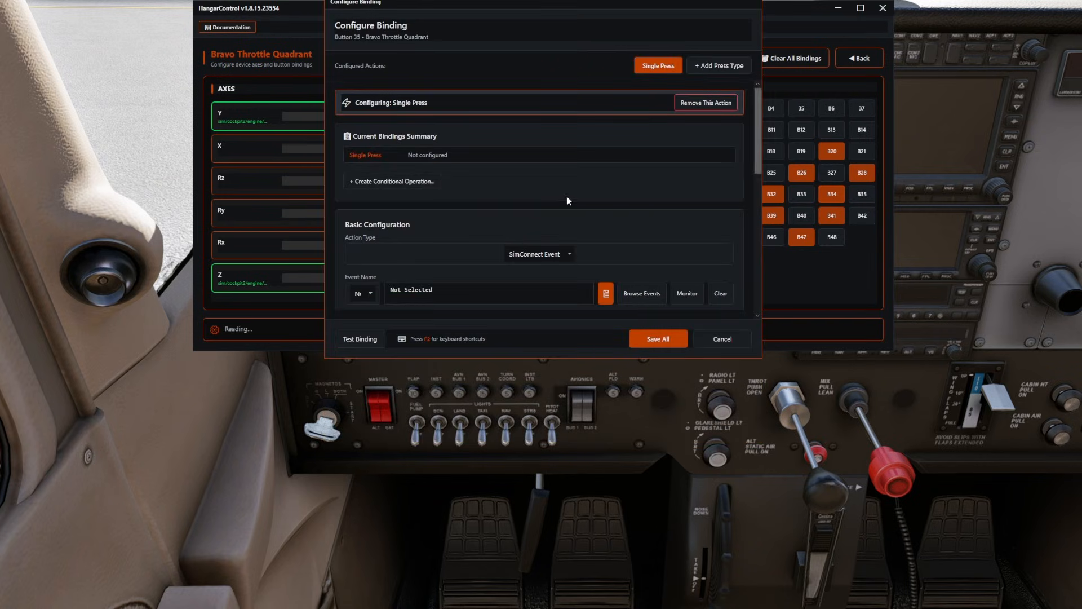
click(570, 254)
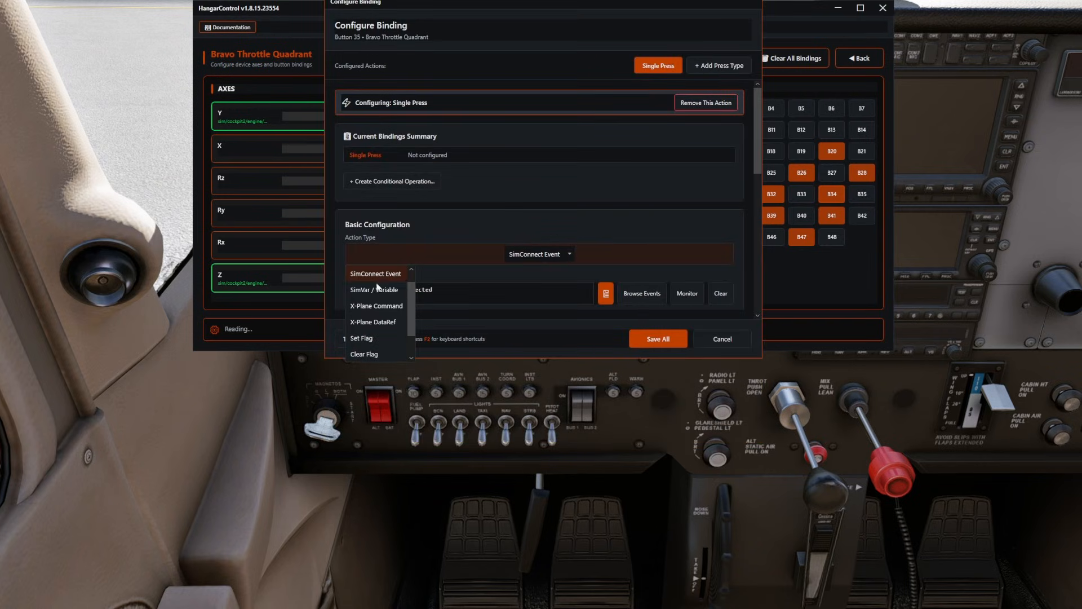
click(377, 306)
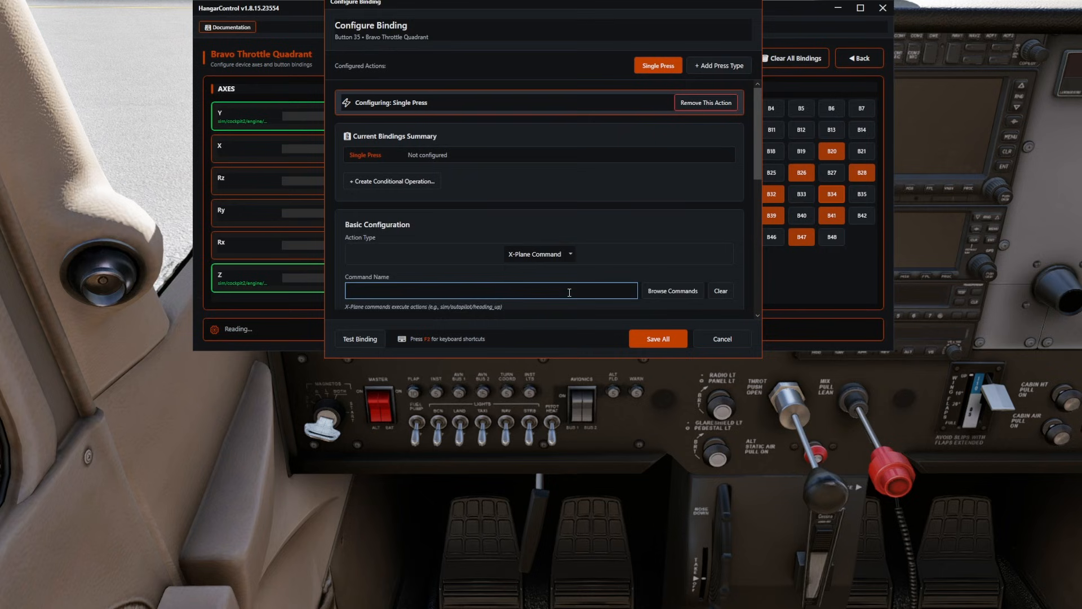
click(670, 290)
text(gner)
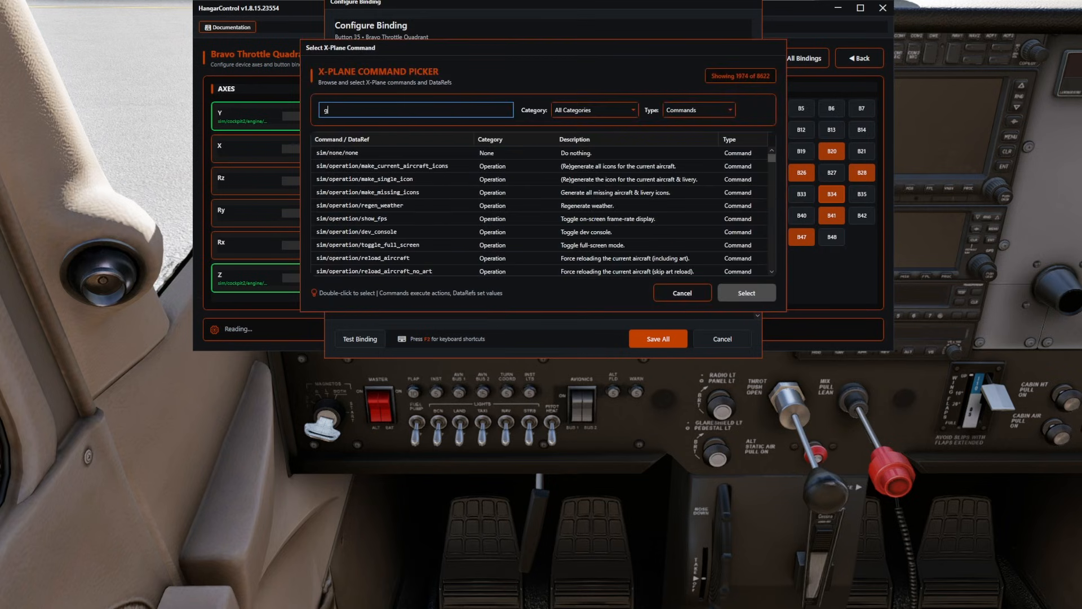
key(BackSpace)
key(BackSpace)
key(BackSpace)
text(en)
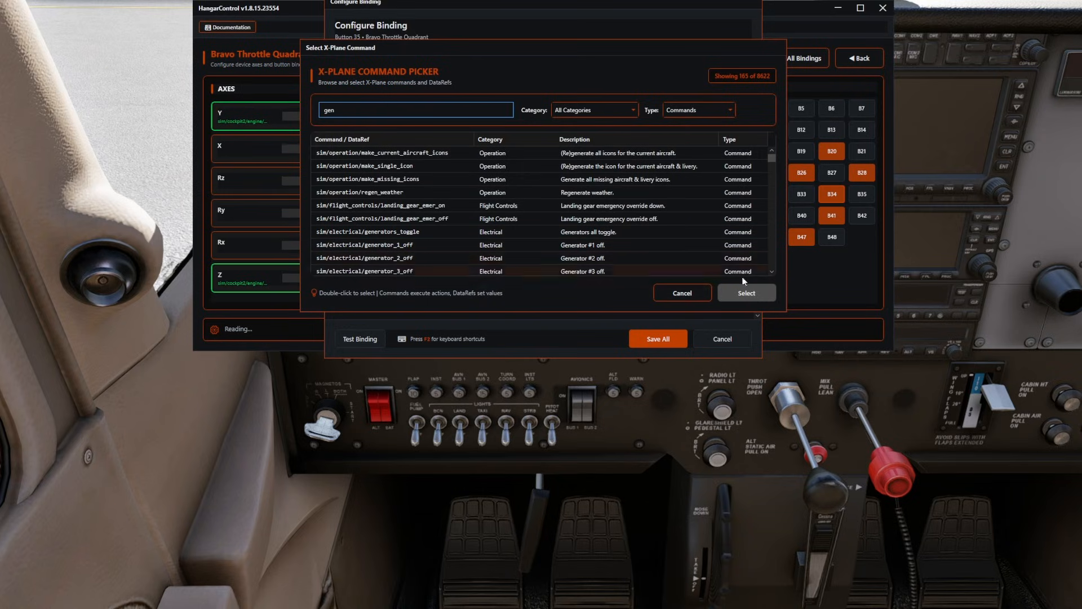
click(699, 294)
click(722, 339)
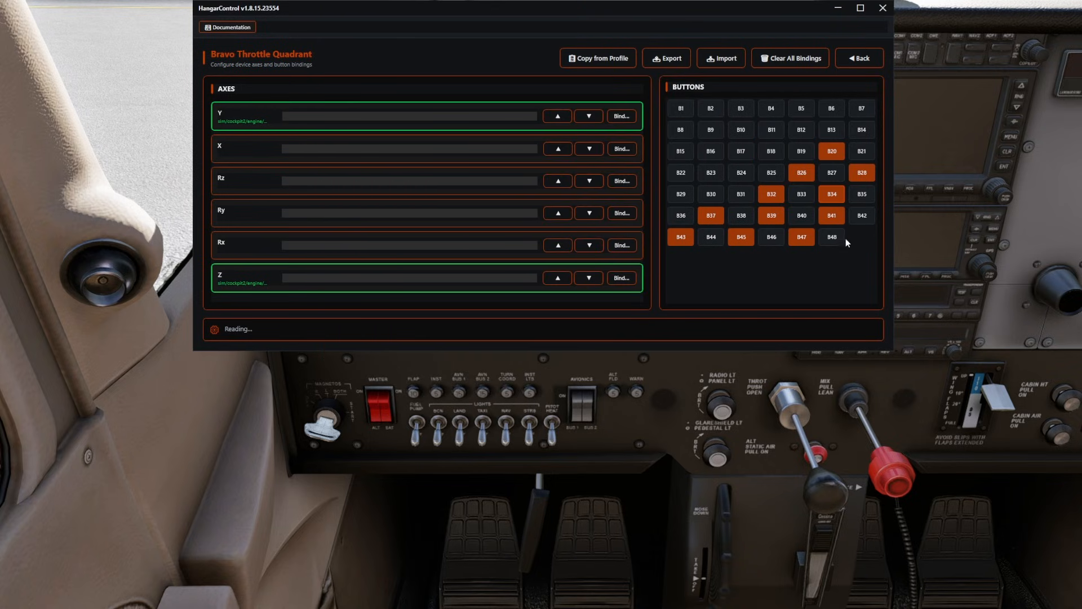
Reopen Button 34, change its command to sim/electrical/generator_1_on and save the binding.
click(833, 195)
click(457, 291)
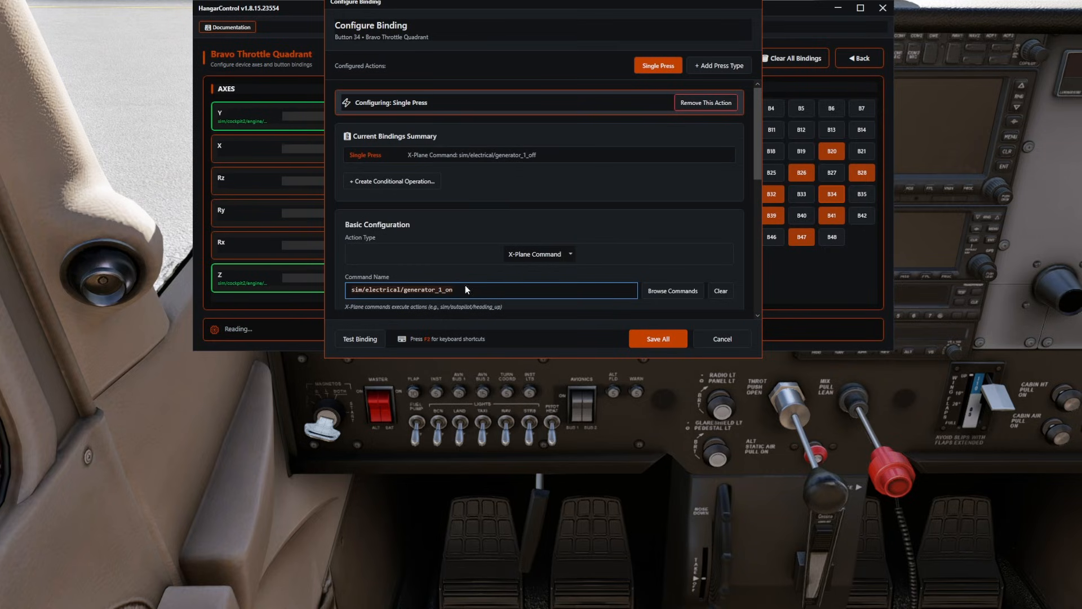
click(648, 341)
Set Button 35 to an X-Plane Command, paste the copied command, change it to sim/electrical/generator_1_off and save the binding.
click(871, 193)
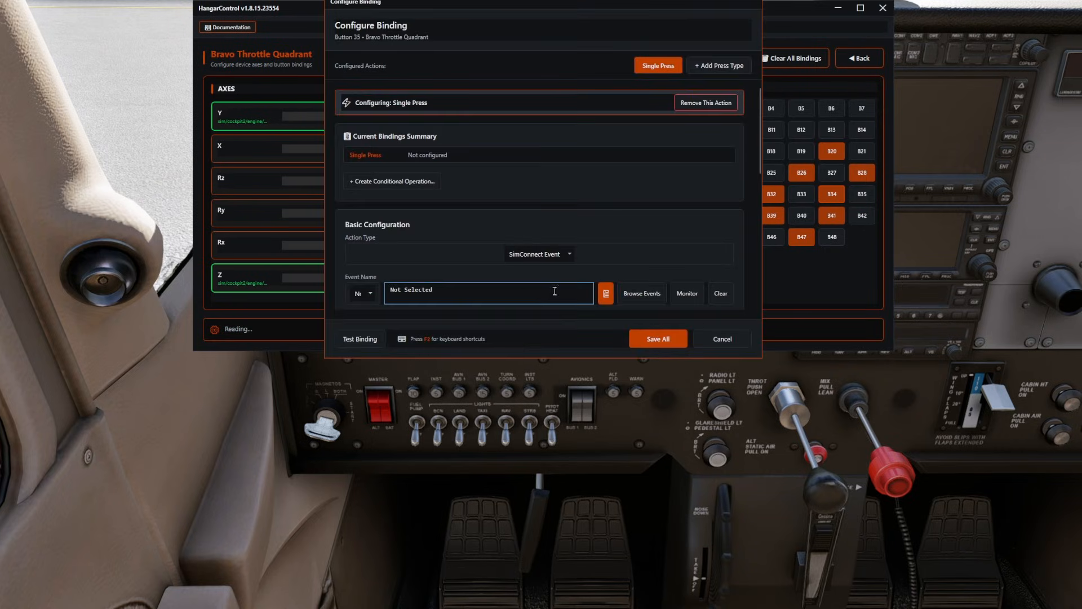
click(553, 255)
click(376, 305)
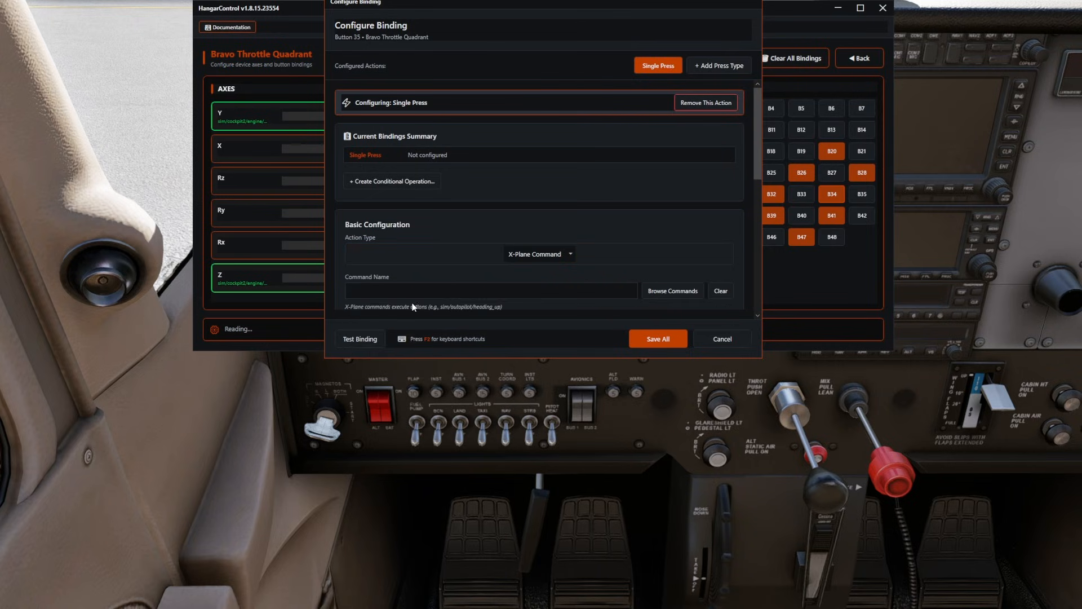
click(493, 297)
text(sim/electrical/generator_1_on)
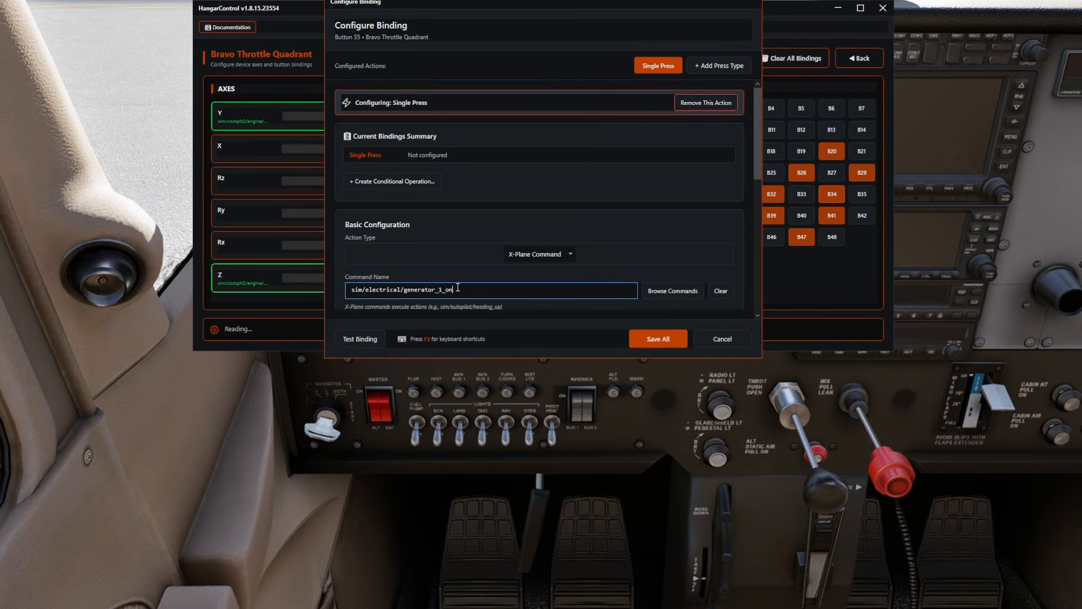
text(ff)
click(658, 338)
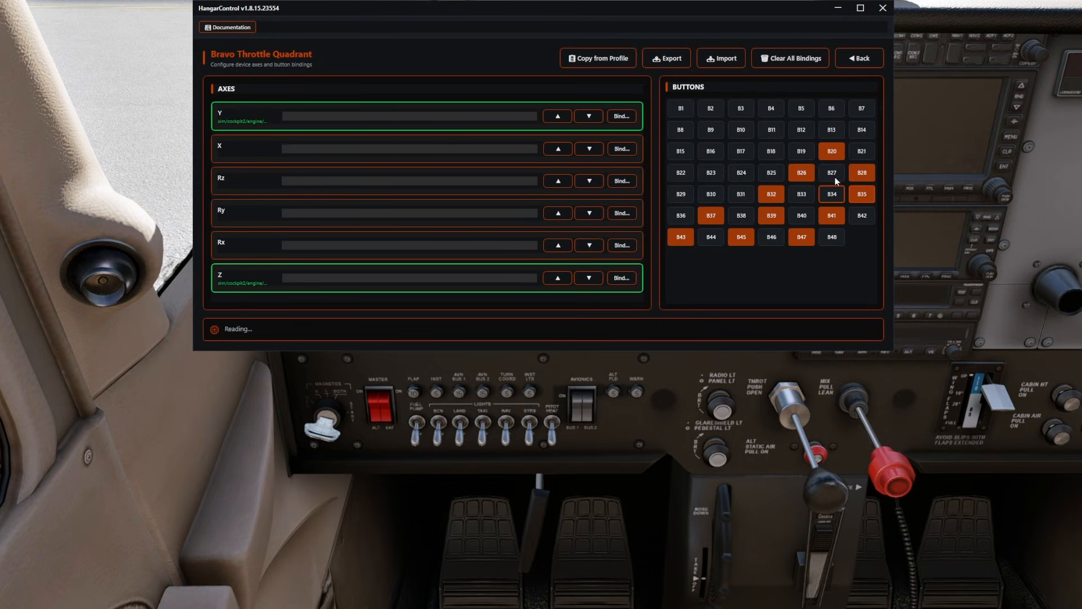
Open Button 36 of the Bravo Throttle Quadrant and set its action type to X-Plane Command.
click(684, 215)
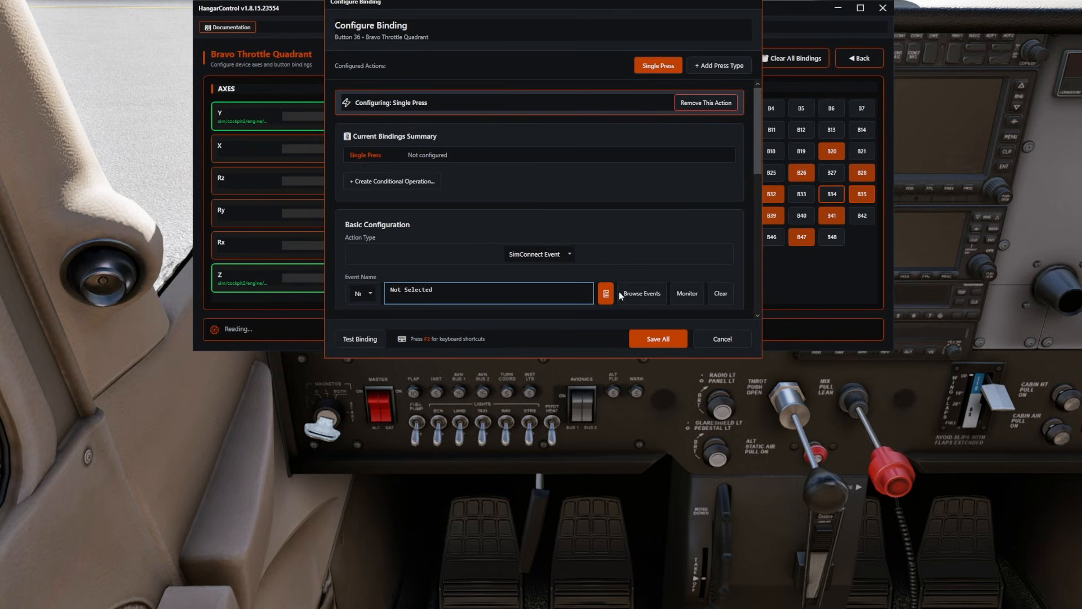
click(368, 254)
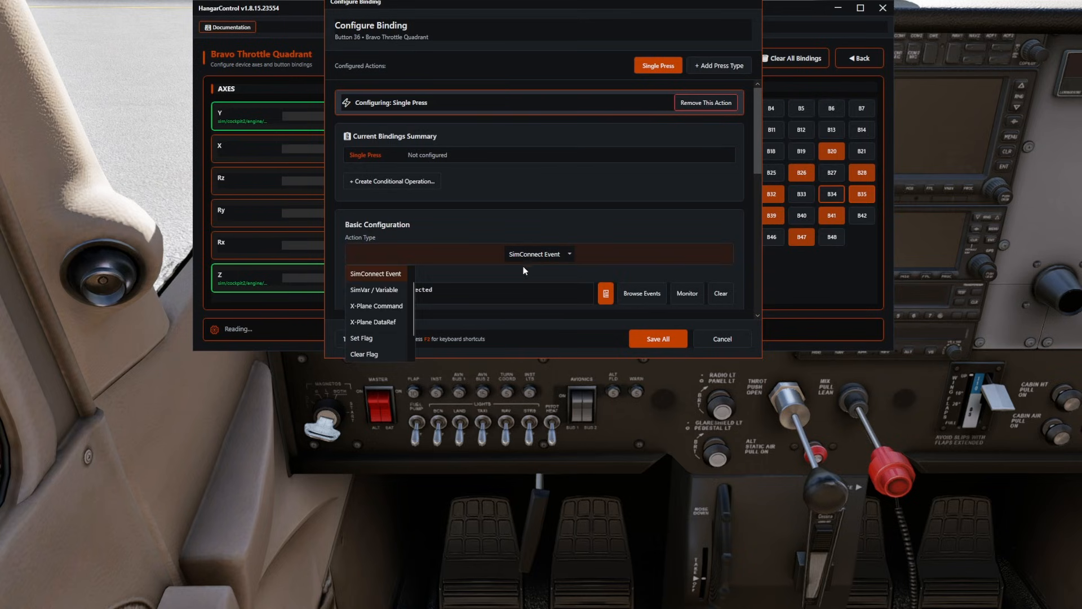
click(376, 305)
Search the commands for battery, assign sim/electrical/battery_1_on to Button 36, select its name for copying and save the binding.
click(657, 292)
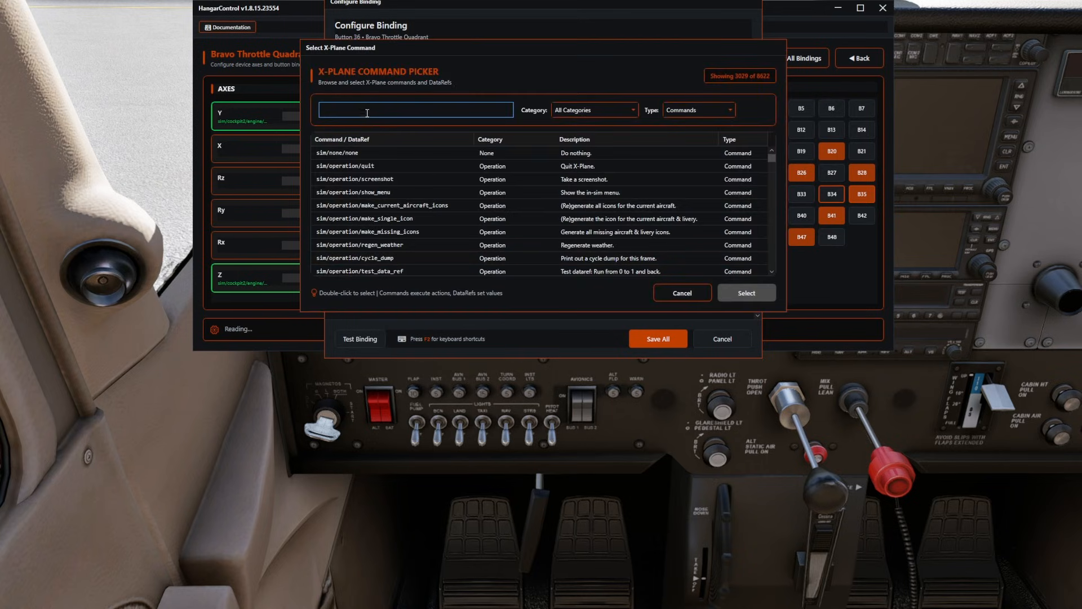
text(battery)
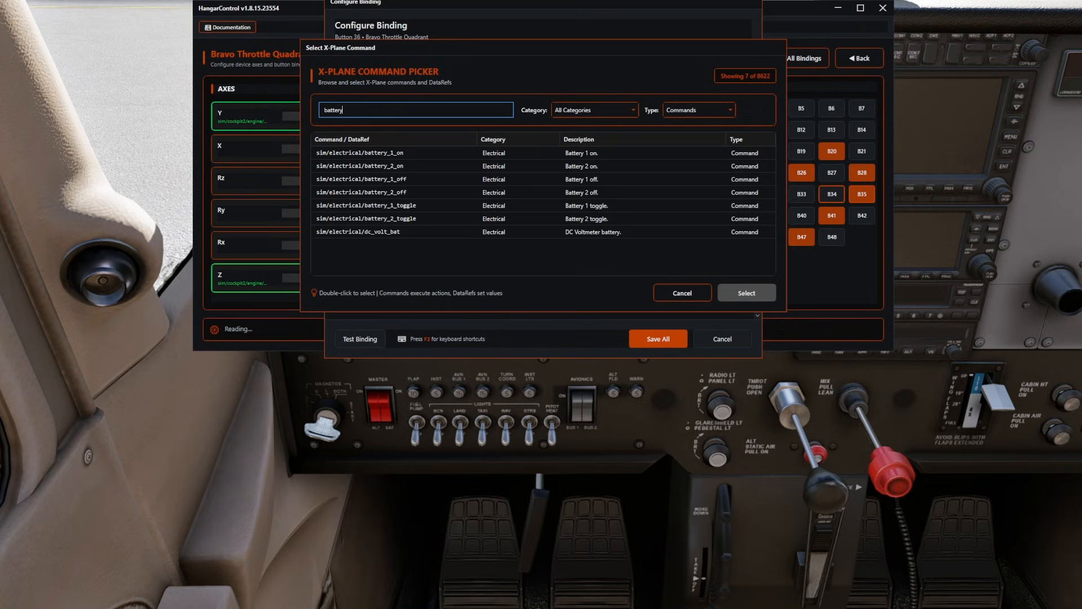
click(415, 154)
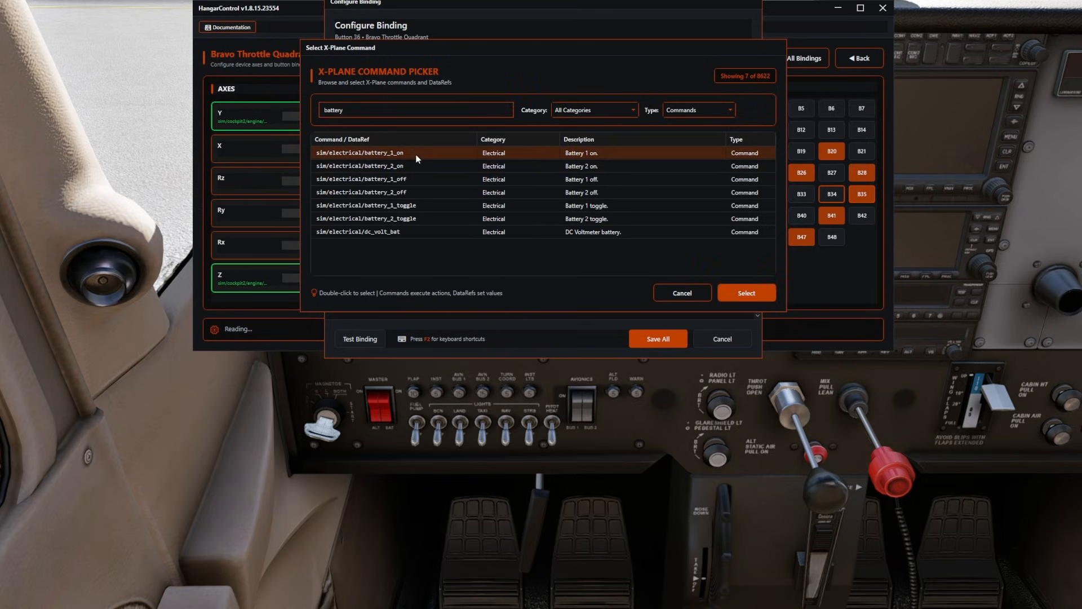
click(735, 293)
drag(465, 290, 384, 313)
key(ctrl+c)
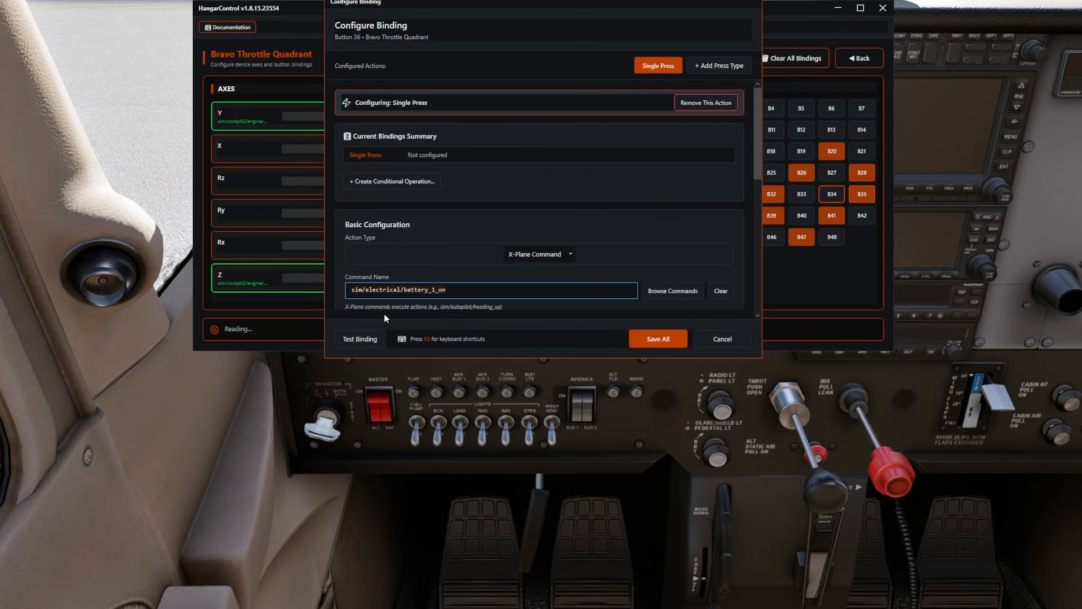
click(658, 339)
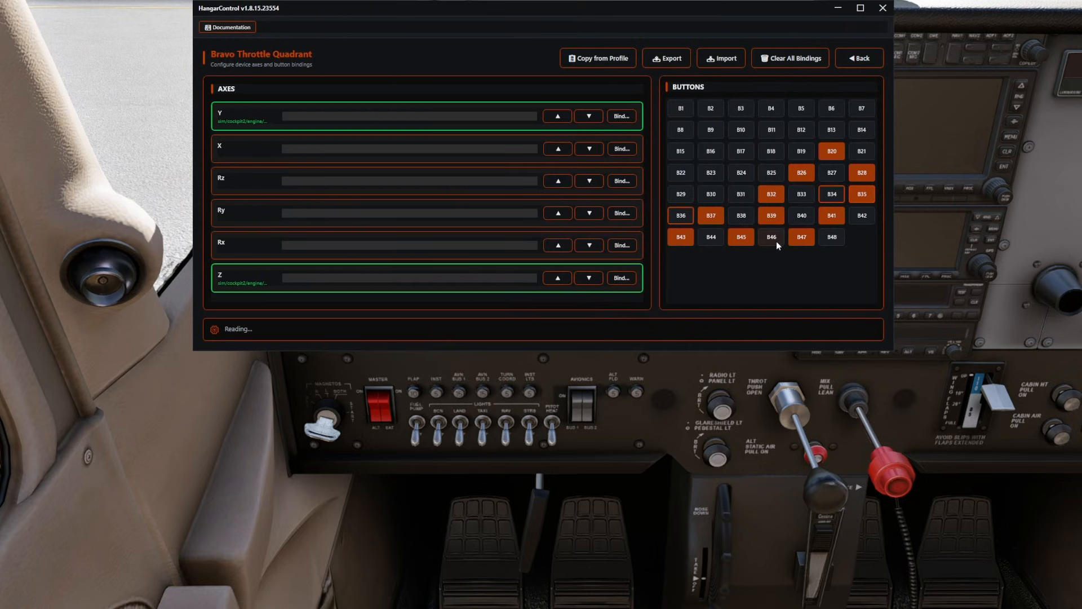
Set Button 37 to an X-Plane Command, paste the copied battery command into its command name and save the binding.
click(714, 218)
click(566, 253)
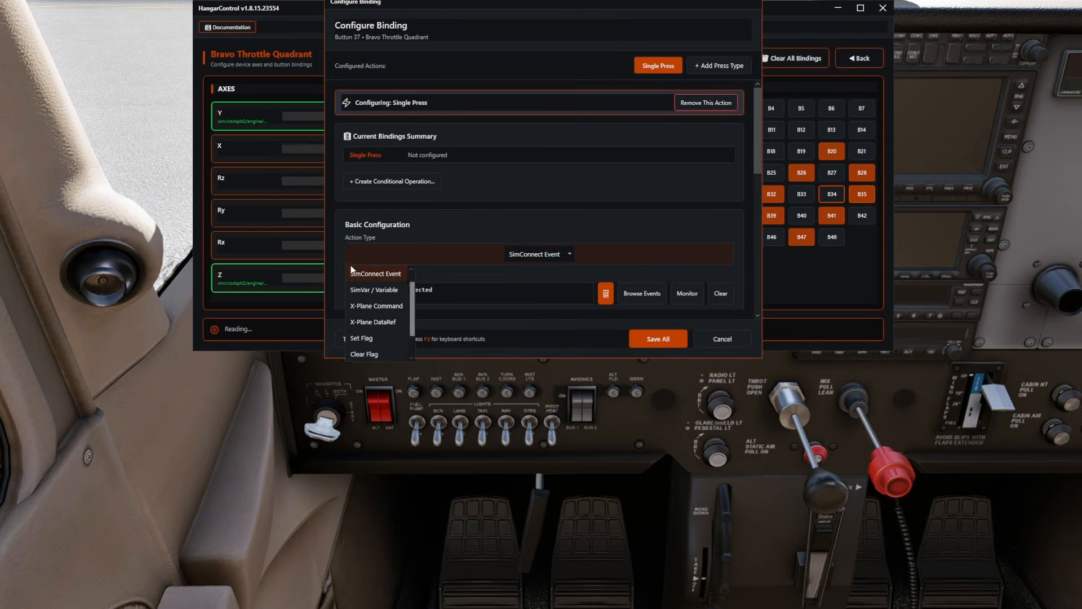
click(382, 307)
key(ctrl+v)
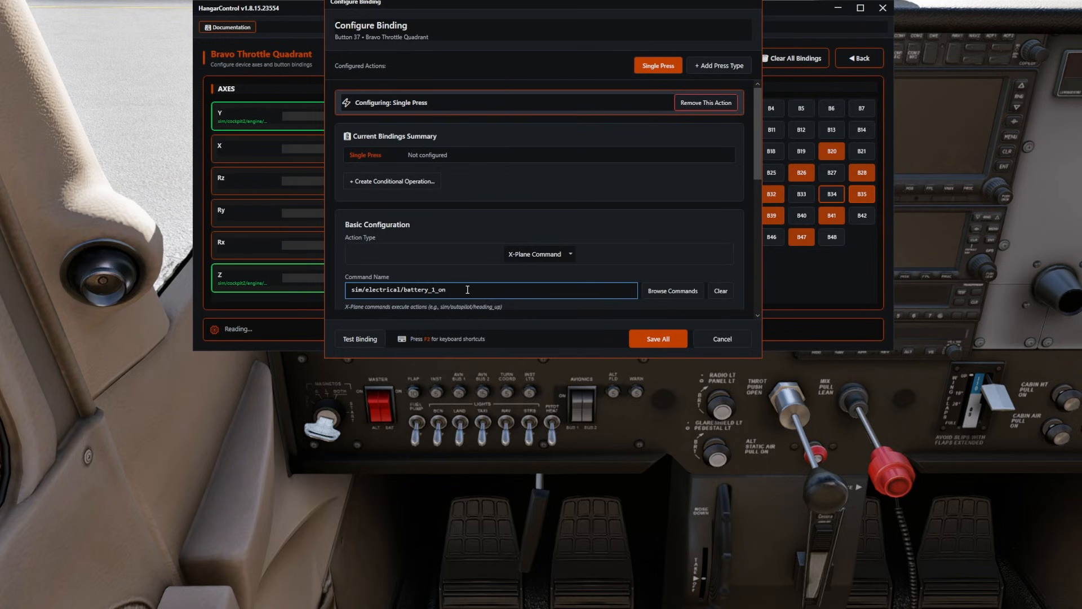
click(655, 338)
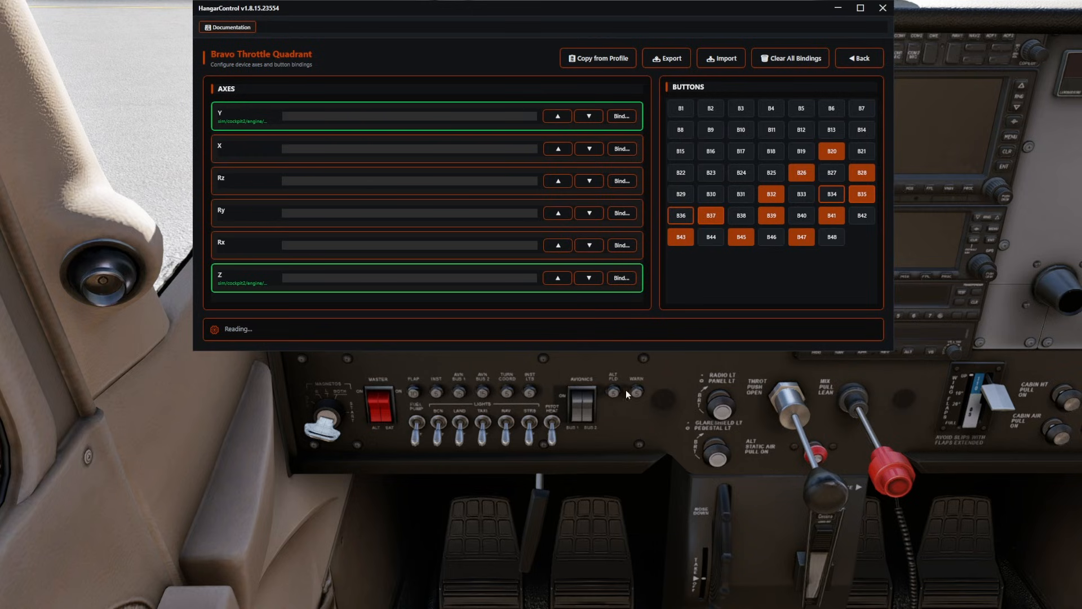
Open Button 38 of the Bravo Throttle Quadrant and set its action type to X-Plane Command.
click(744, 221)
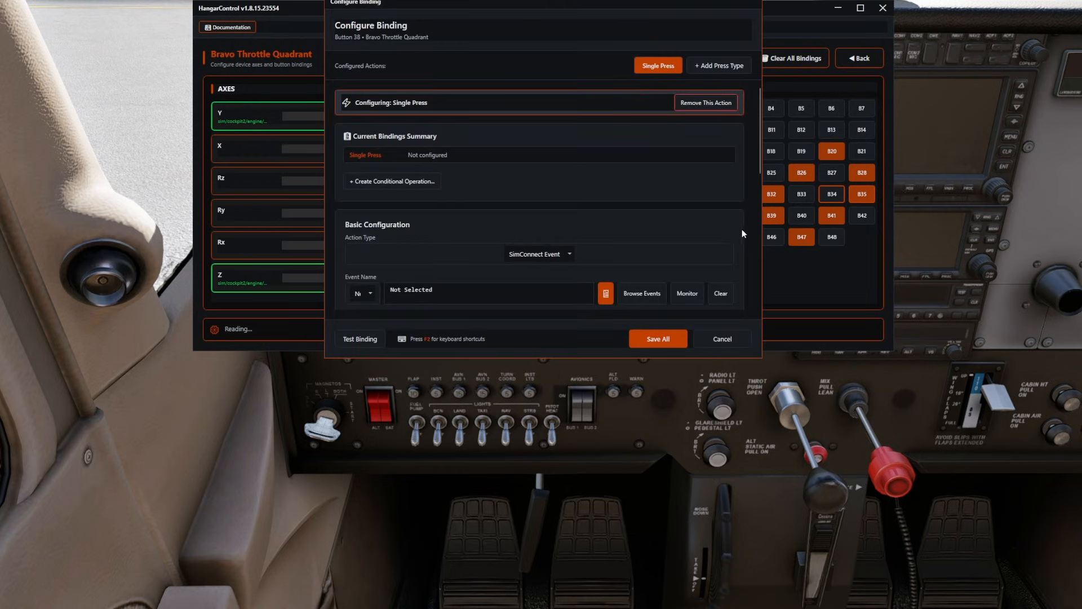
click(647, 296)
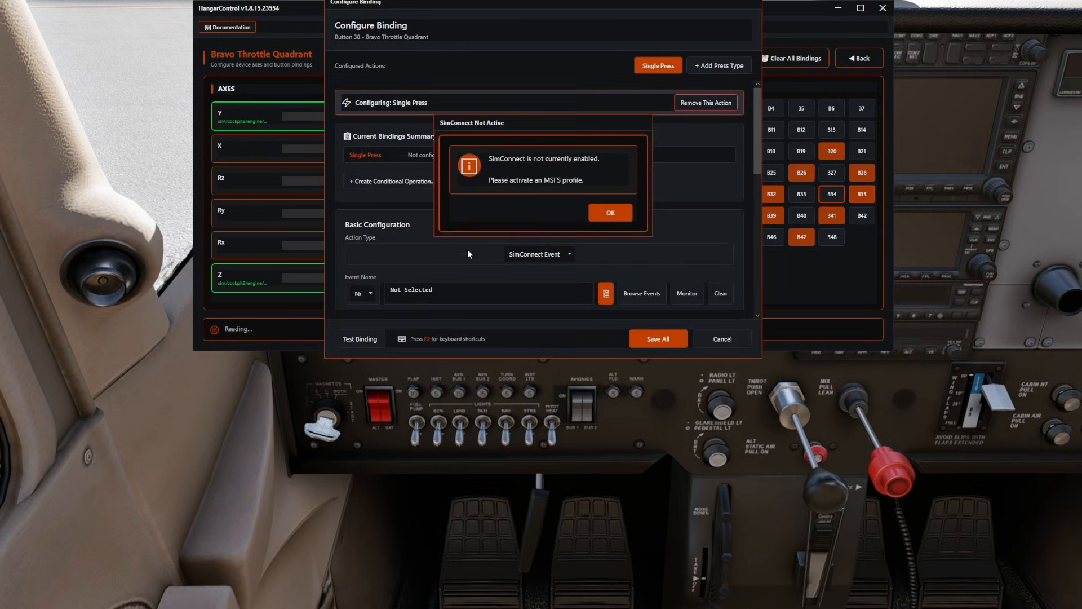
click(610, 211)
click(532, 255)
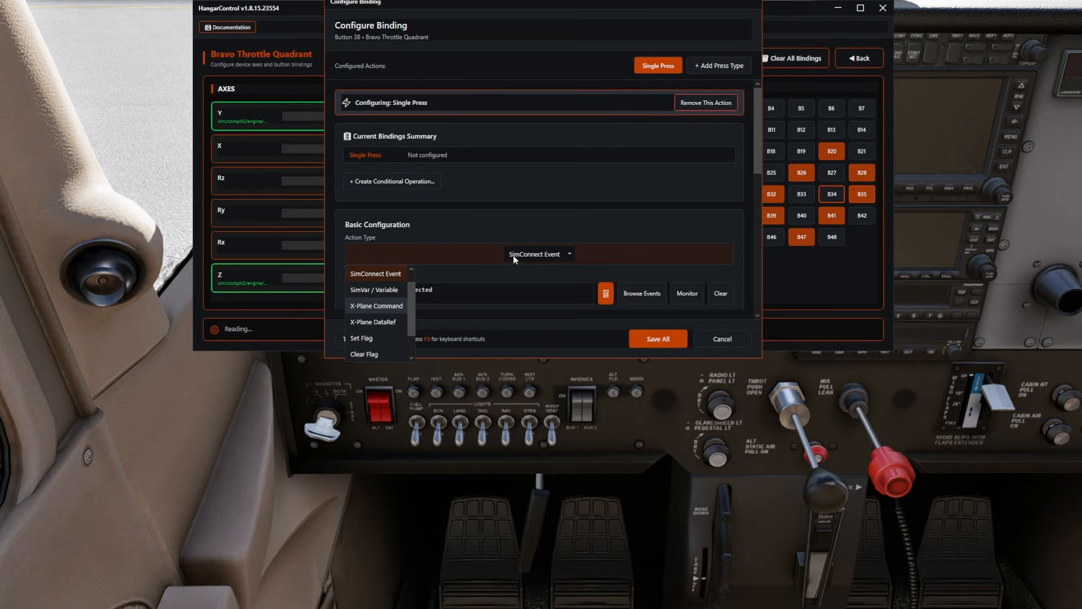
click(383, 313)
Search the commands for avion, assign sim/systems/avionics_on to Button 38 and save the binding.
click(668, 293)
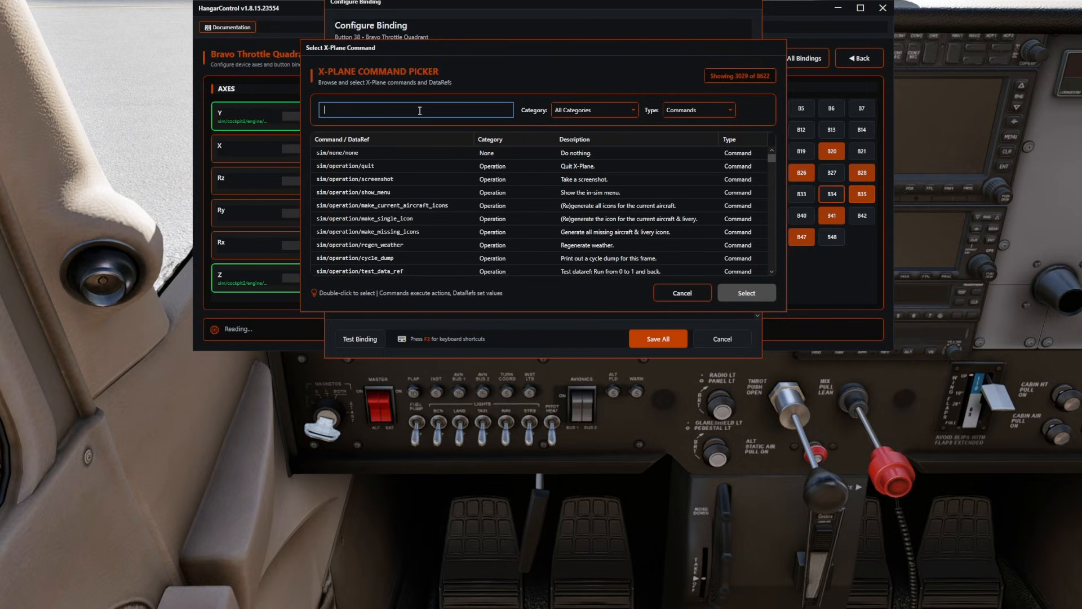
text(avion)
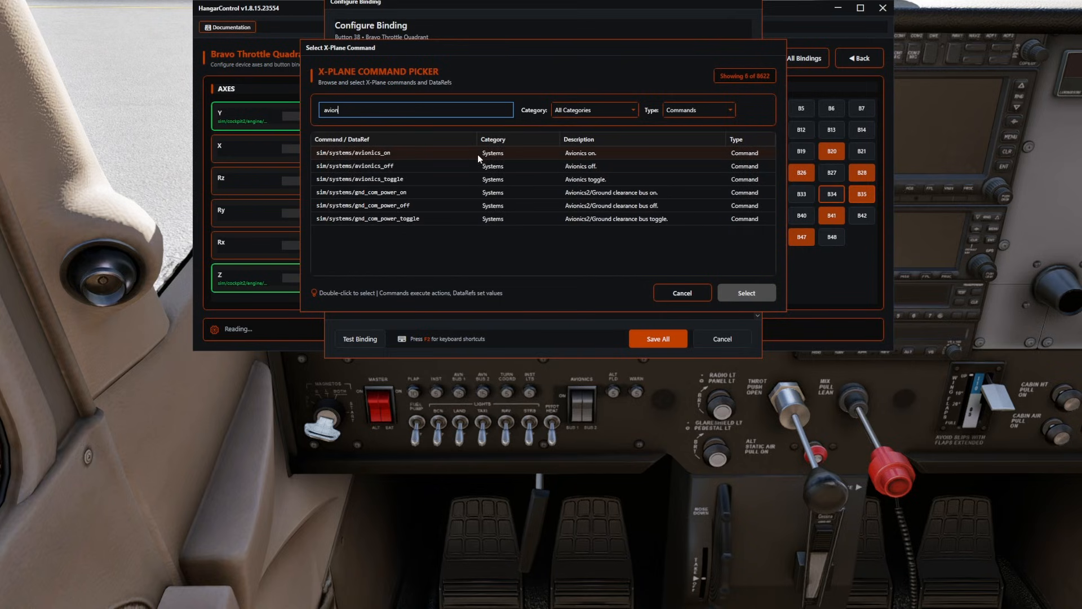
click(409, 153)
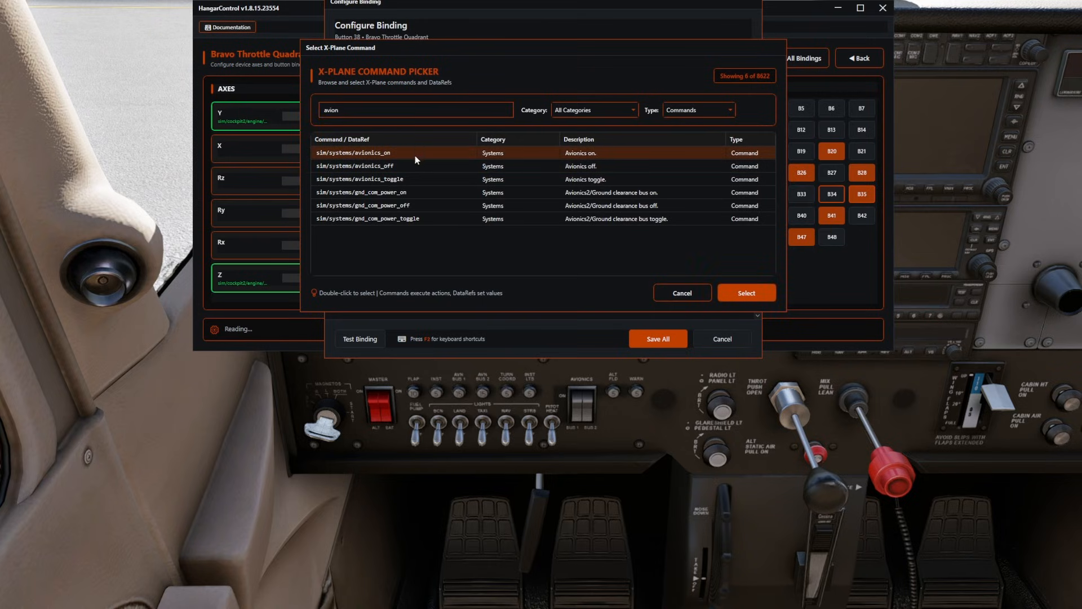
click(746, 293)
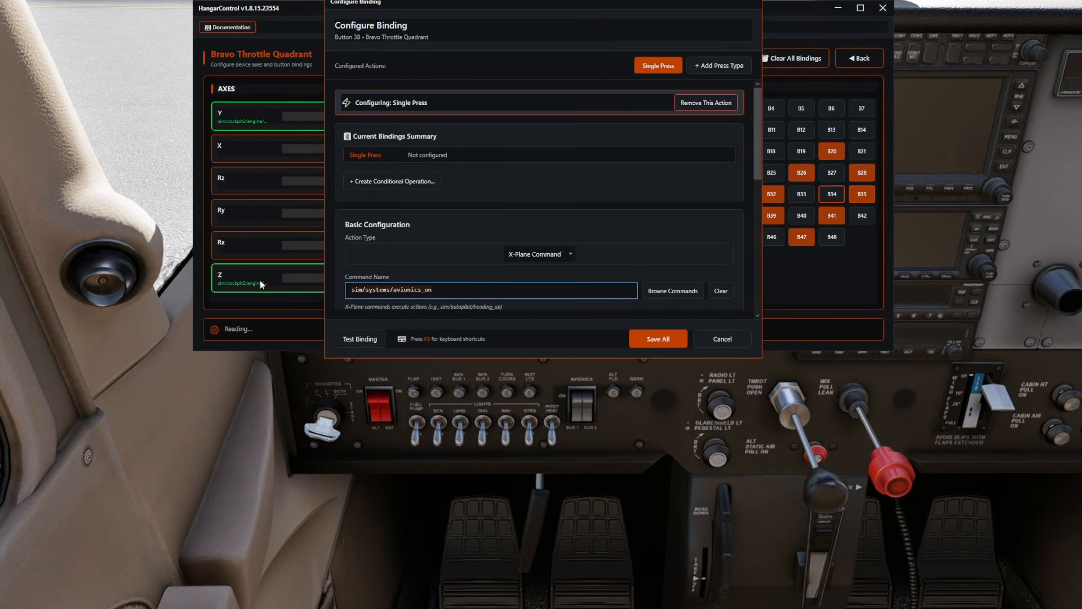
click(653, 340)
Set Button 39 to an X-Plane Command, paste the copied command as sim/systems/avionics_off and save the binding.
click(774, 216)
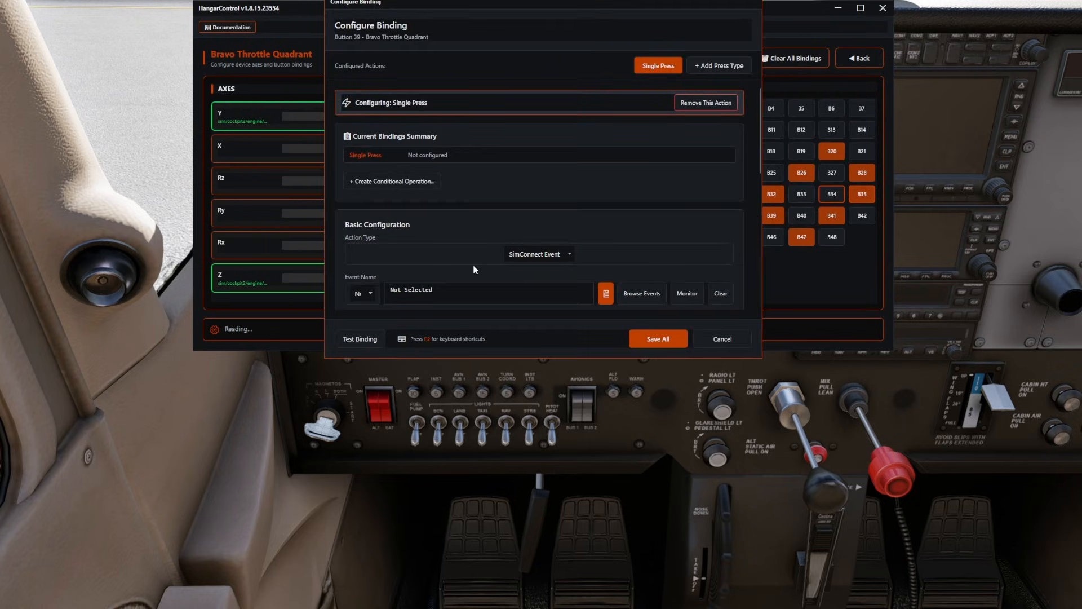
click(551, 253)
click(382, 303)
click(490, 291)
text(sim/systems/avionics_on)
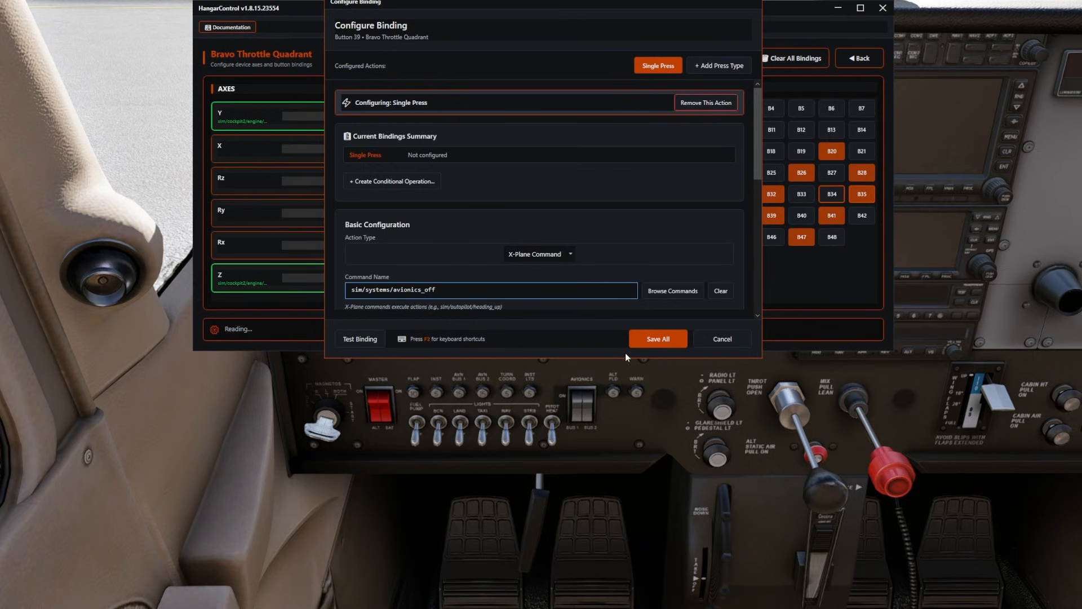
click(667, 342)
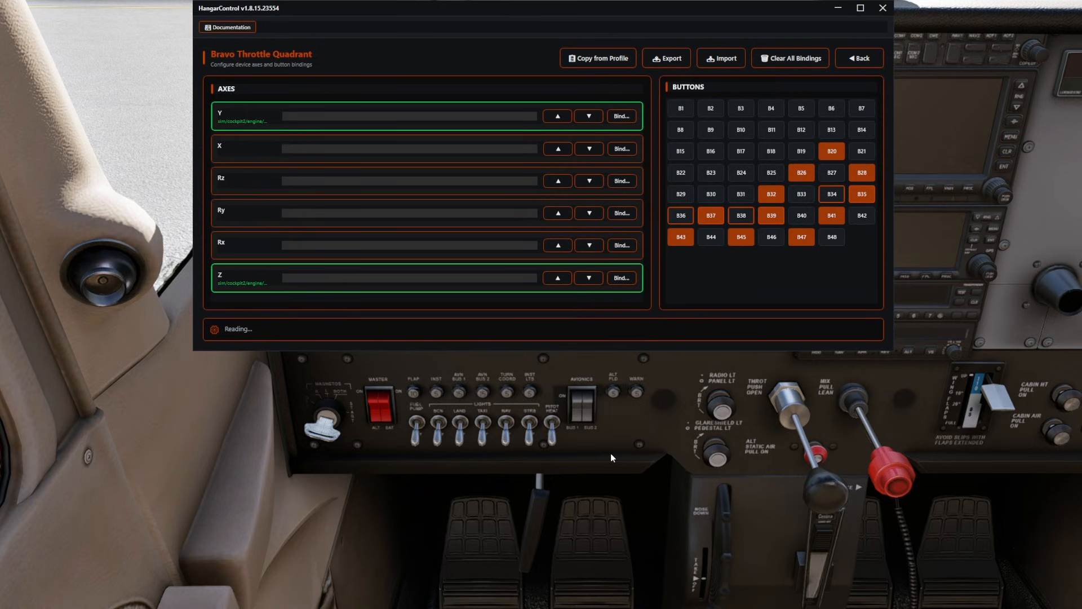
Open Button 22 of the Bravo Throttle Quadrant and set its action type to X-Plane Command.
mouse_move(658, 438)
mouse_down()
mouse_move(673, 458)
mouse_move(723, 461)
mouse_move(674, 449)
mouse_up()
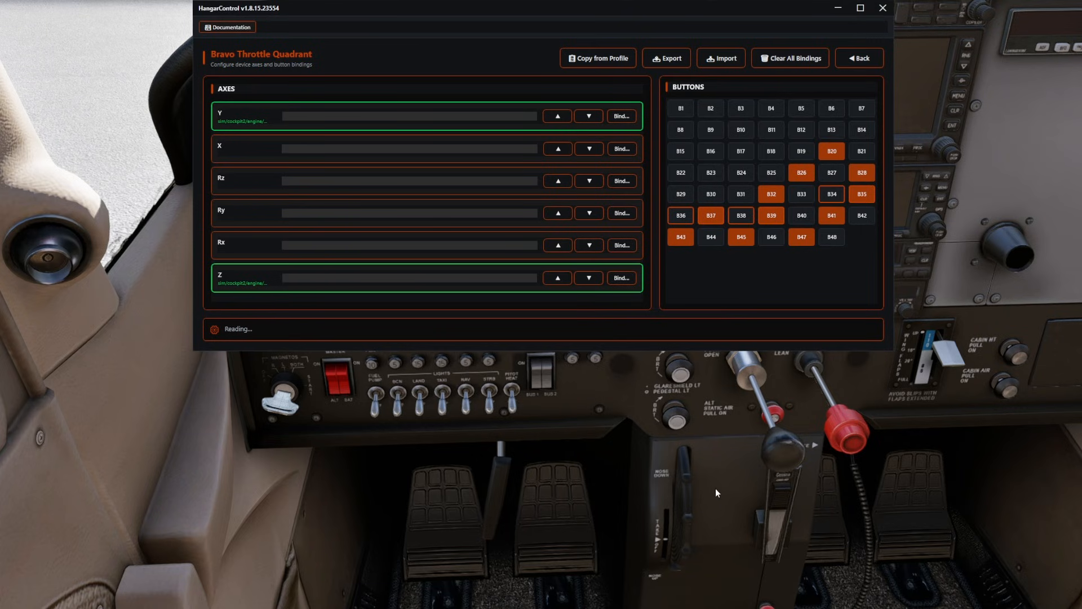
click(679, 175)
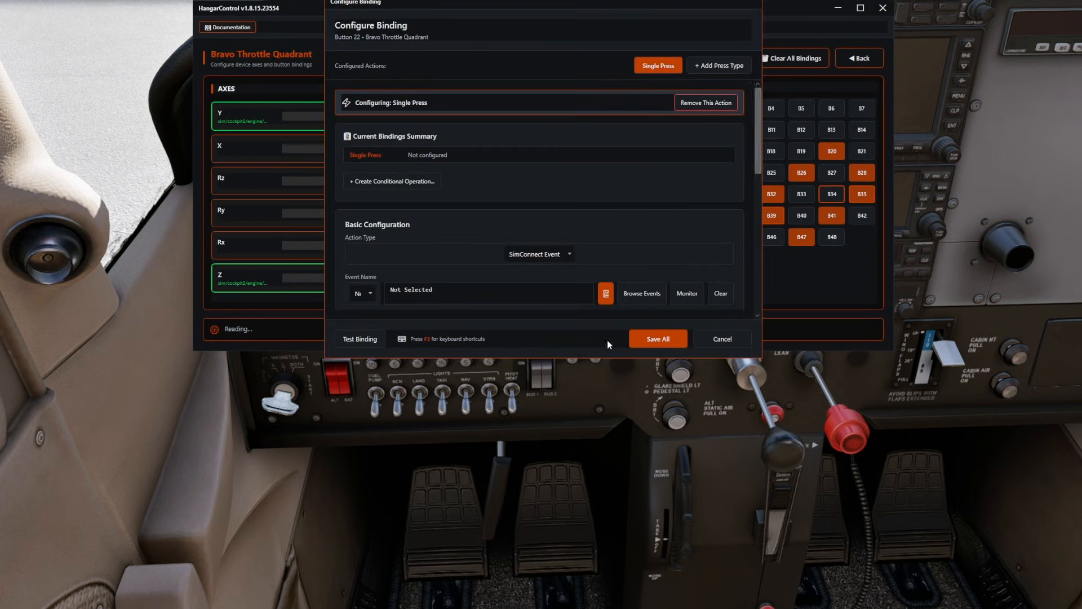
click(639, 295)
click(610, 217)
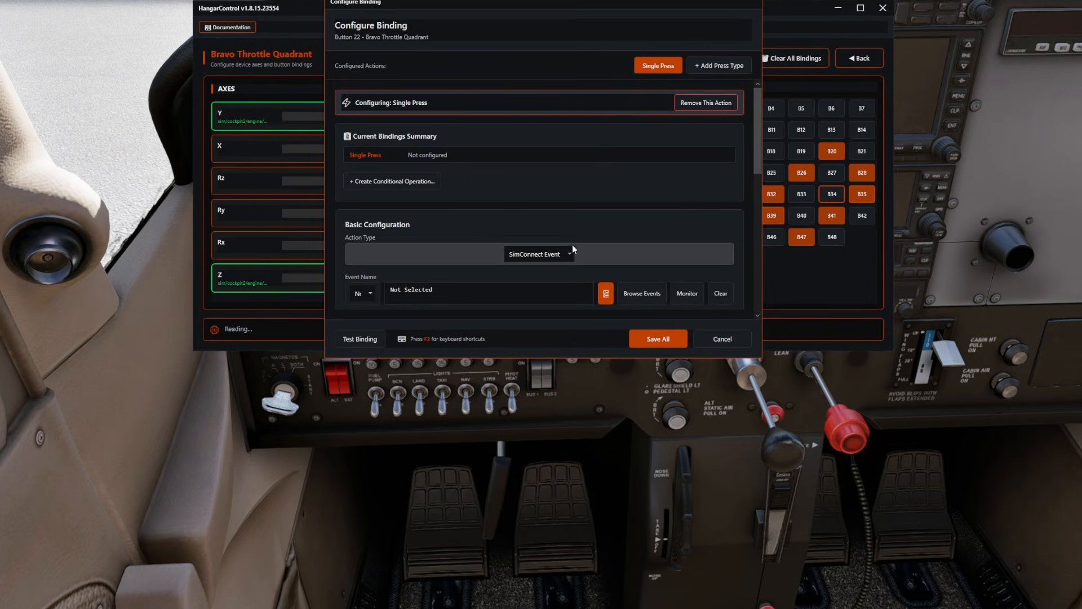
click(572, 246)
click(384, 308)
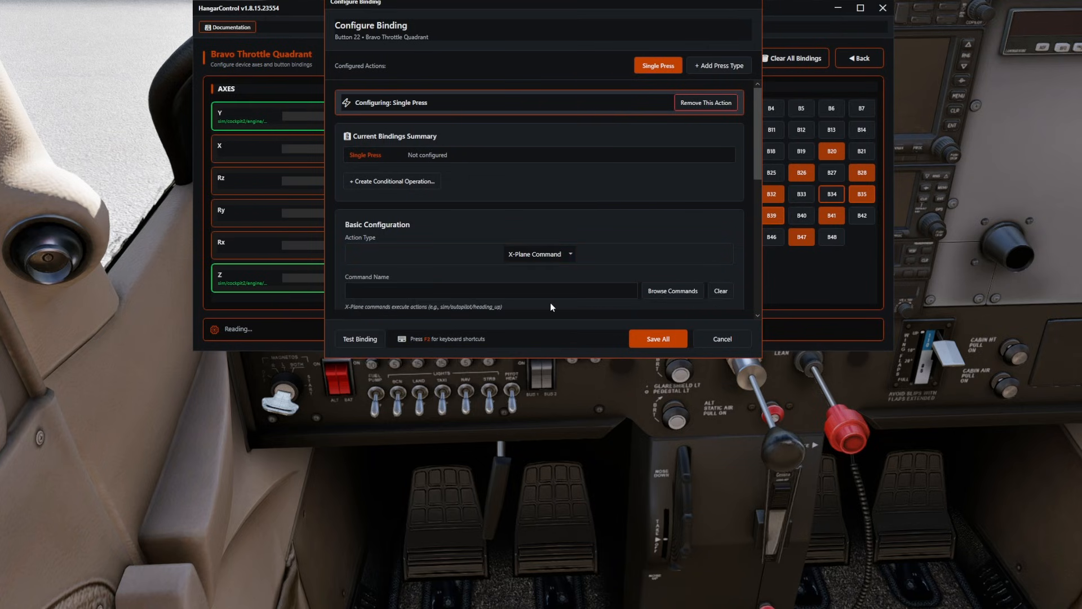
Search the commands for trim, assign sim/flight_controls/pitch_trim_down_mech to Button 22, copy the command name and save the binding.
click(671, 293)
text(trim)
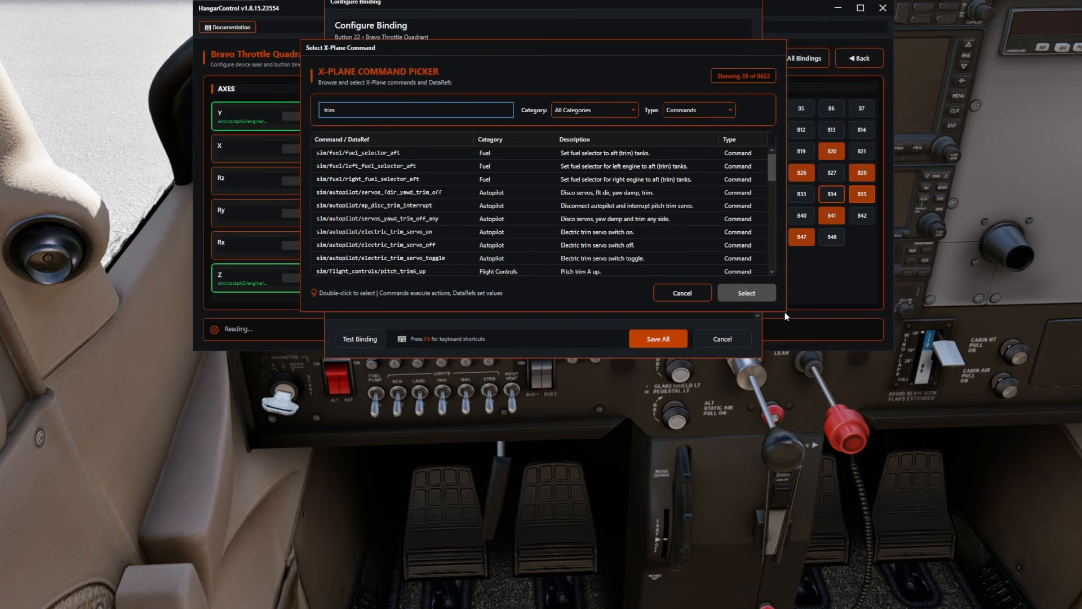
drag(784, 313, 860, 501)
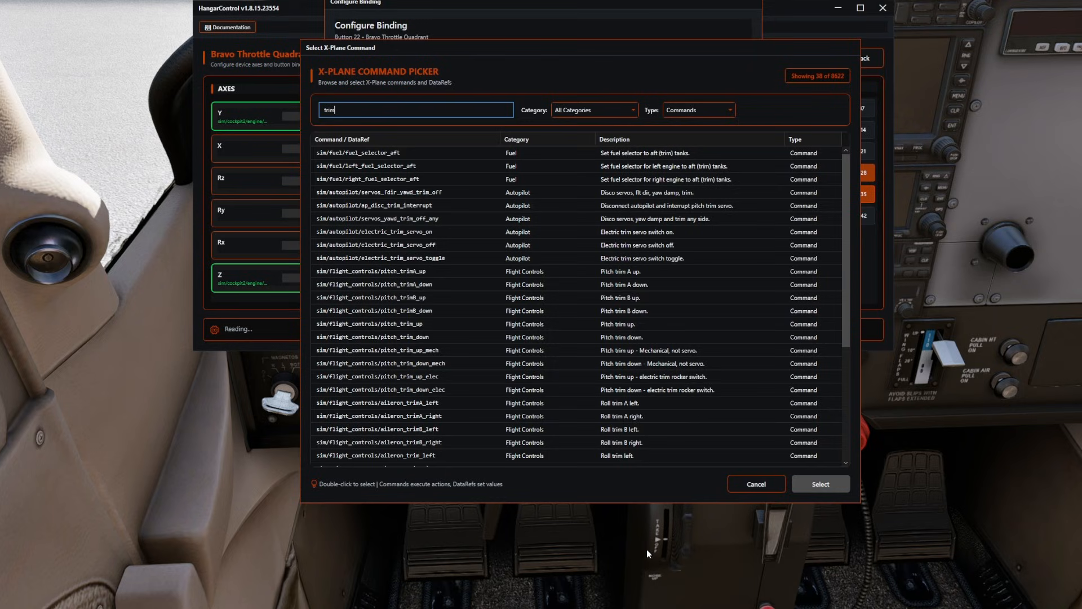
click(454, 364)
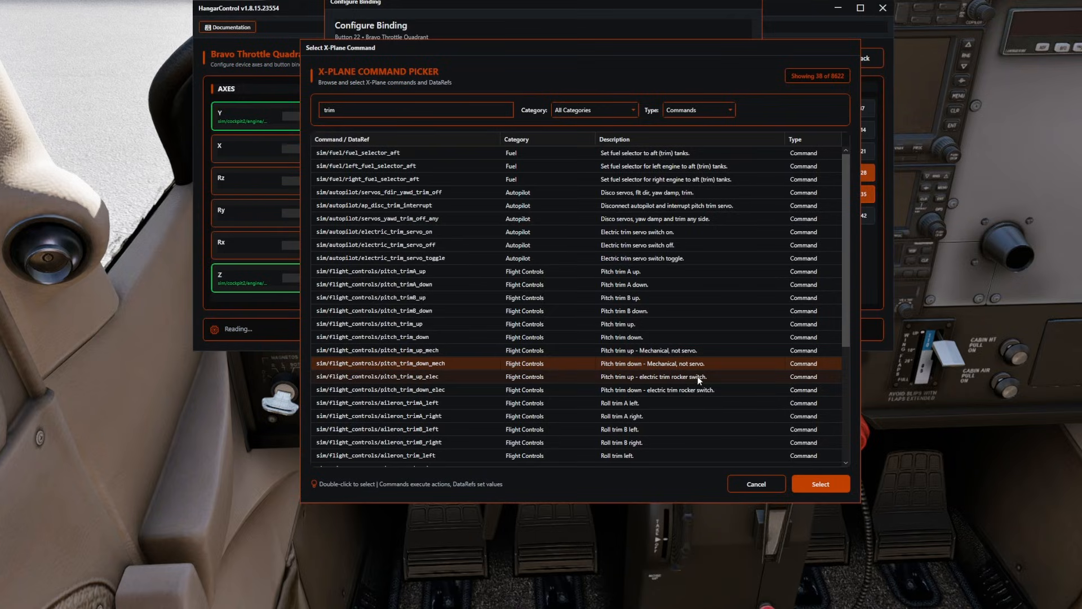
click(821, 483)
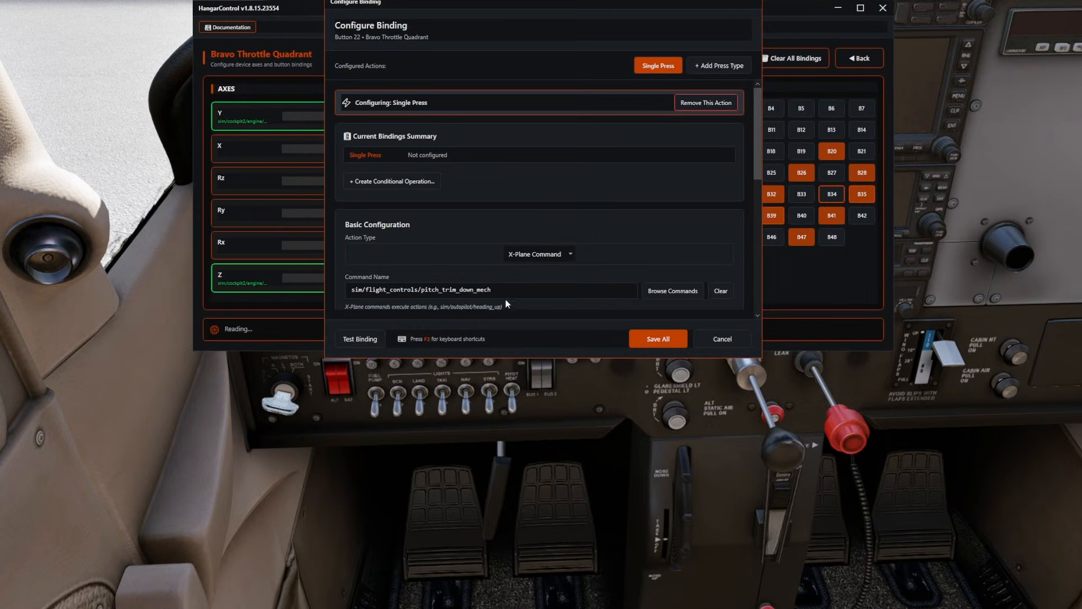
drag(520, 292, 355, 291)
key(ctrl+c)
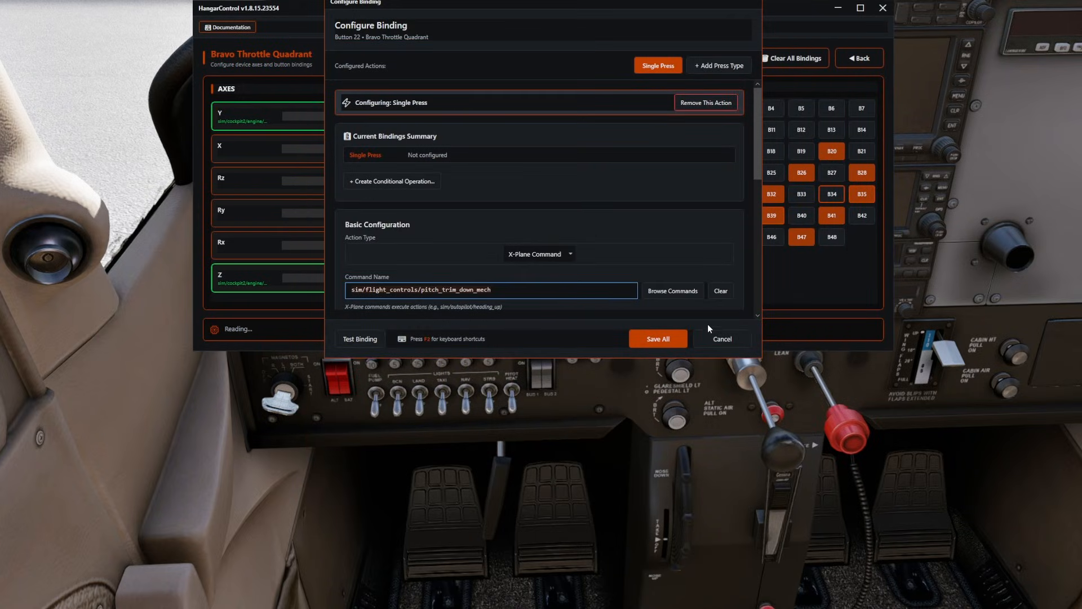
click(658, 339)
Set Button 23 to an X-Plane Command, paste the copied command with down changed to up, and save the binding.
click(715, 179)
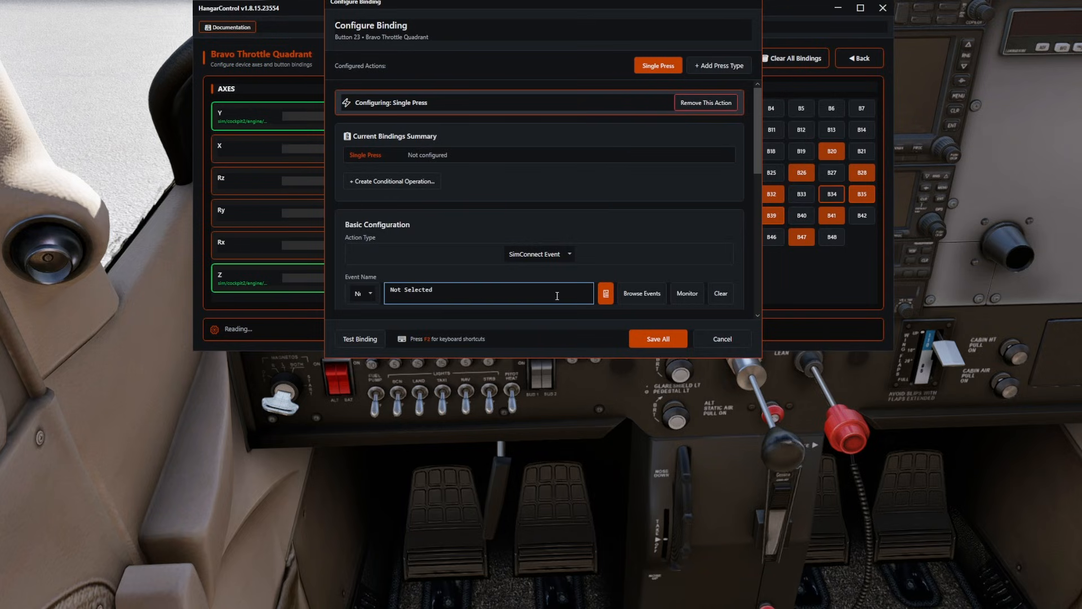
click(555, 254)
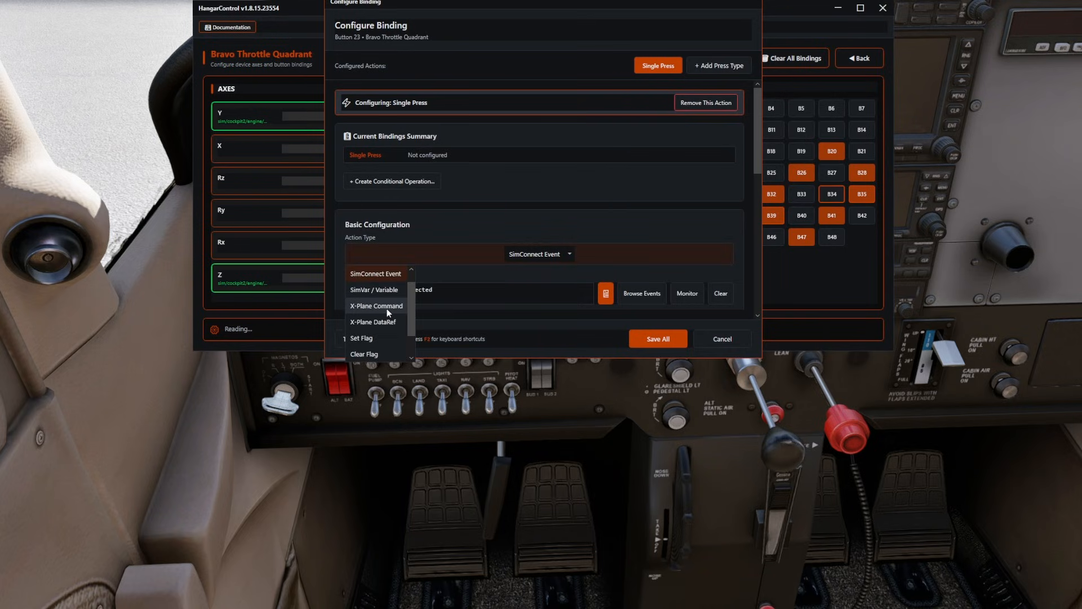
click(387, 309)
key(ctrl+v)
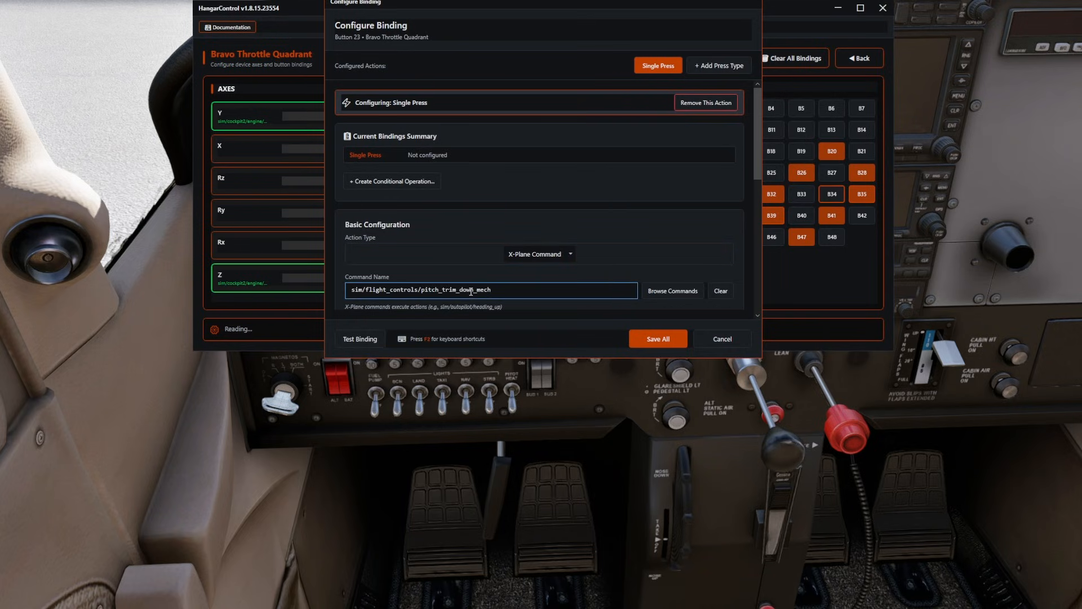
key(BackSpace)
key(BackSpace)
key(BackSpace)
key(BackSpace)
text(up)
click(658, 338)
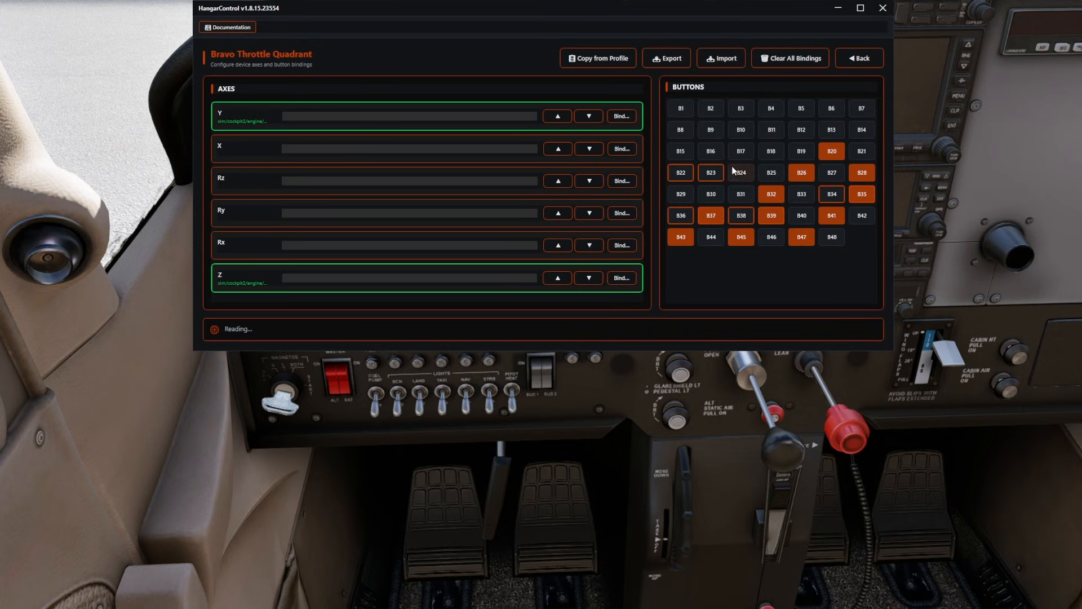
Set Button 16 to an X-Plane Command, search for flaps, assign sim/flight_controls/flaps_up and save the binding.
click(711, 154)
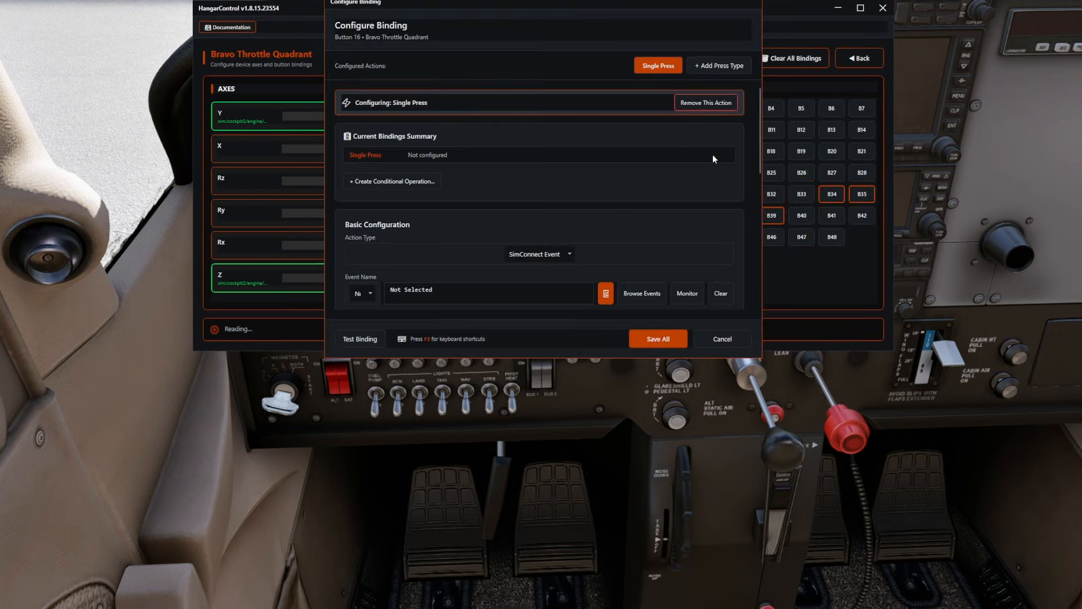
click(563, 257)
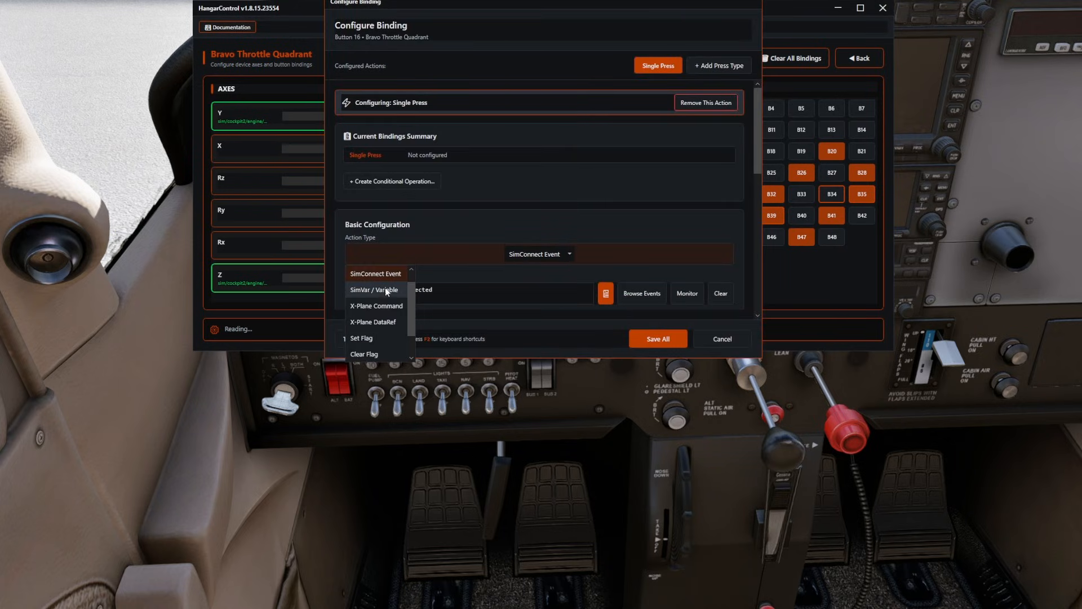
click(384, 306)
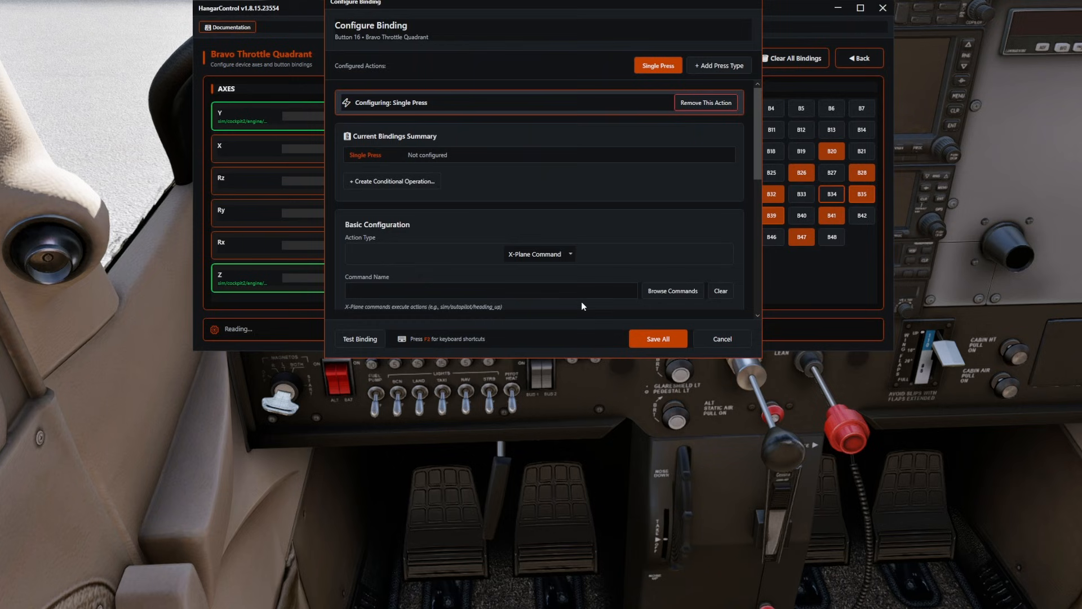
click(677, 291)
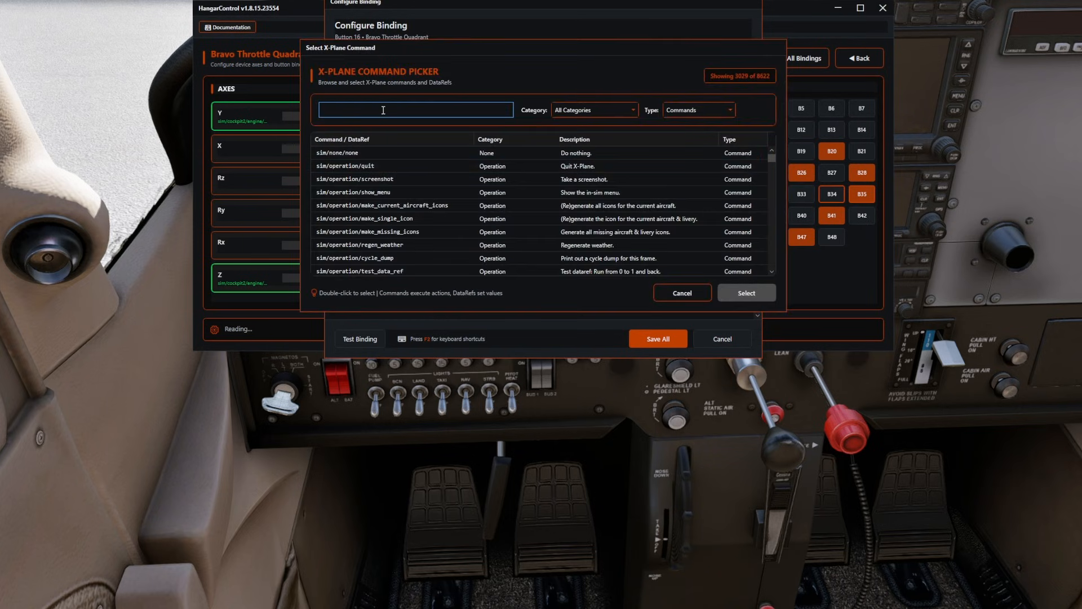
text(flaps)
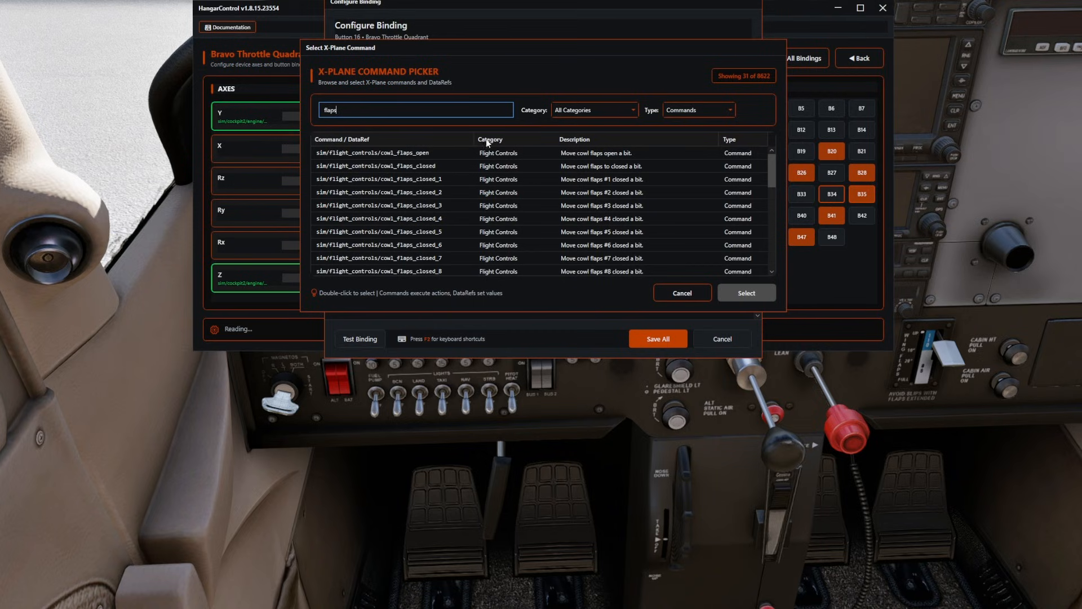
scroll(431, 180, down, 4)
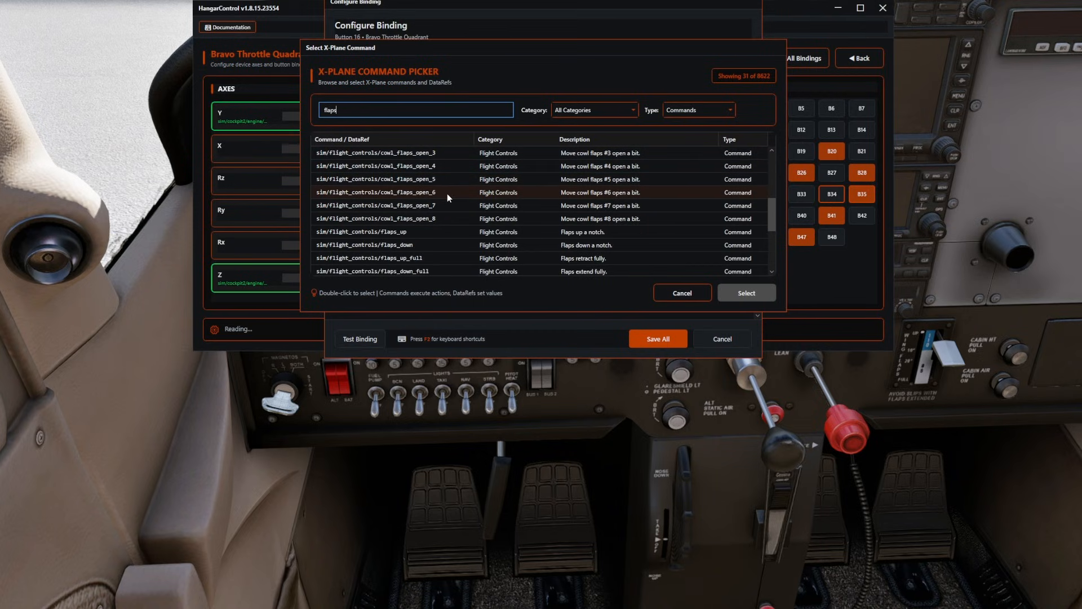
click(451, 235)
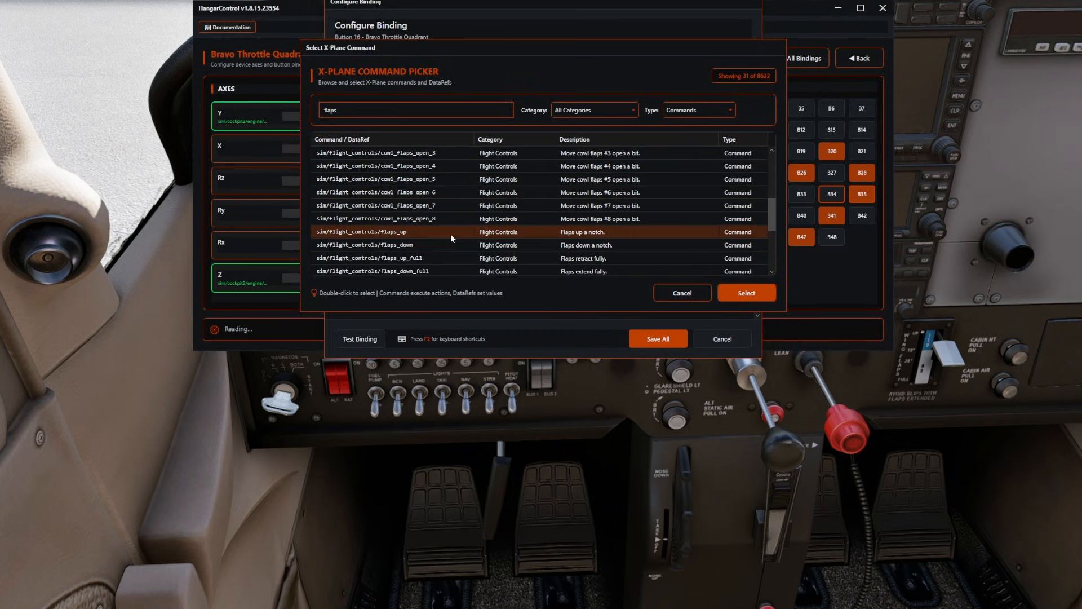
click(747, 293)
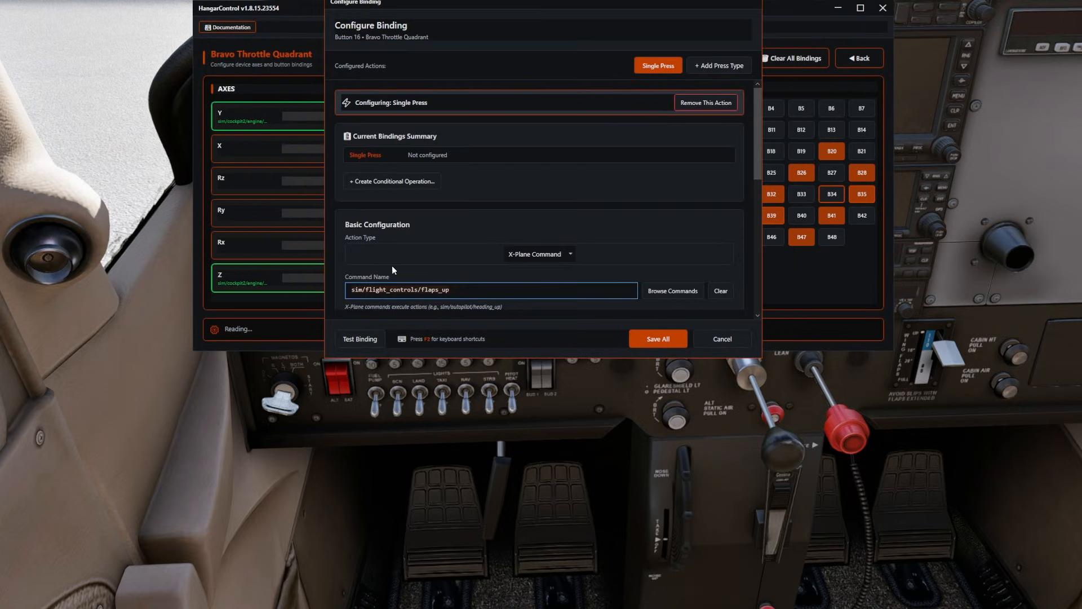
click(667, 341)
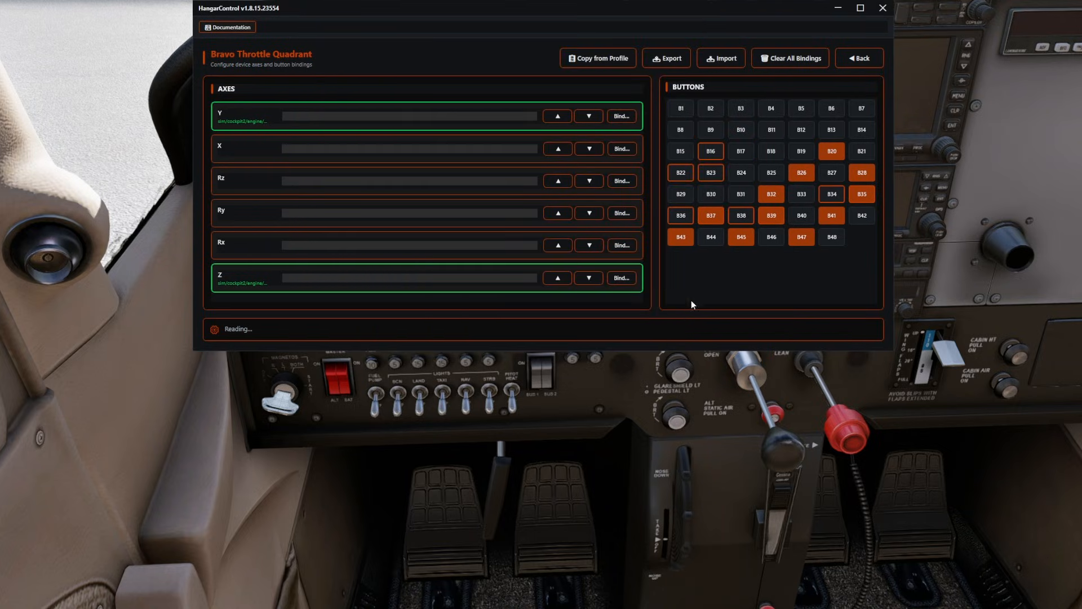
Set Button 15 to an X-Plane Command, paste the copied command as sim/flight_controls/flaps_down and save the binding.
click(681, 151)
click(542, 256)
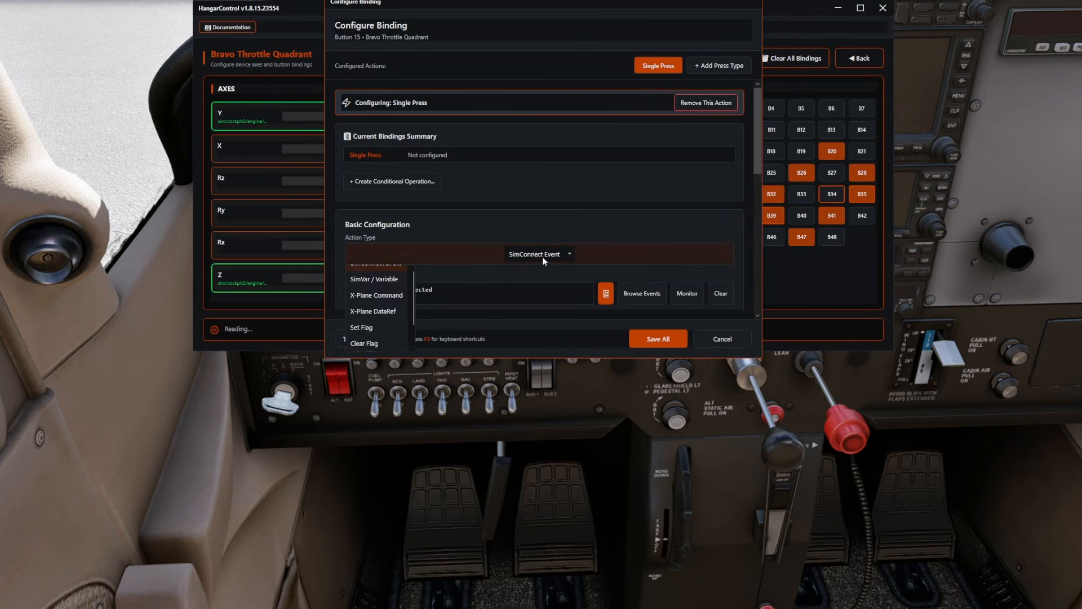
click(372, 304)
click(445, 290)
text(sim/flight_controls/flaps_up)
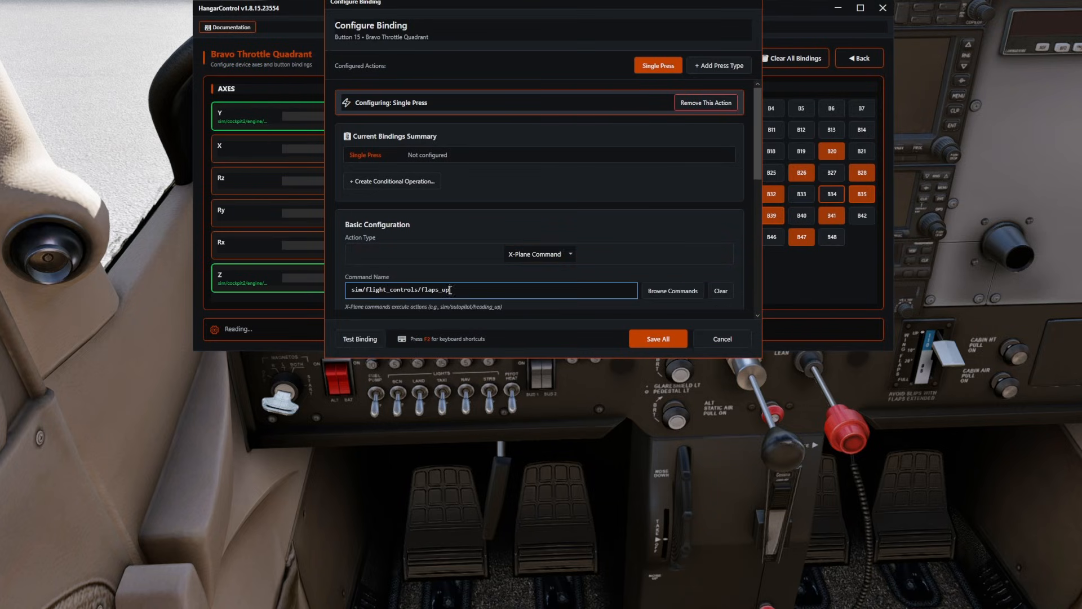
key(BackSpace)
key(BackSpace)
text(down)
click(653, 338)
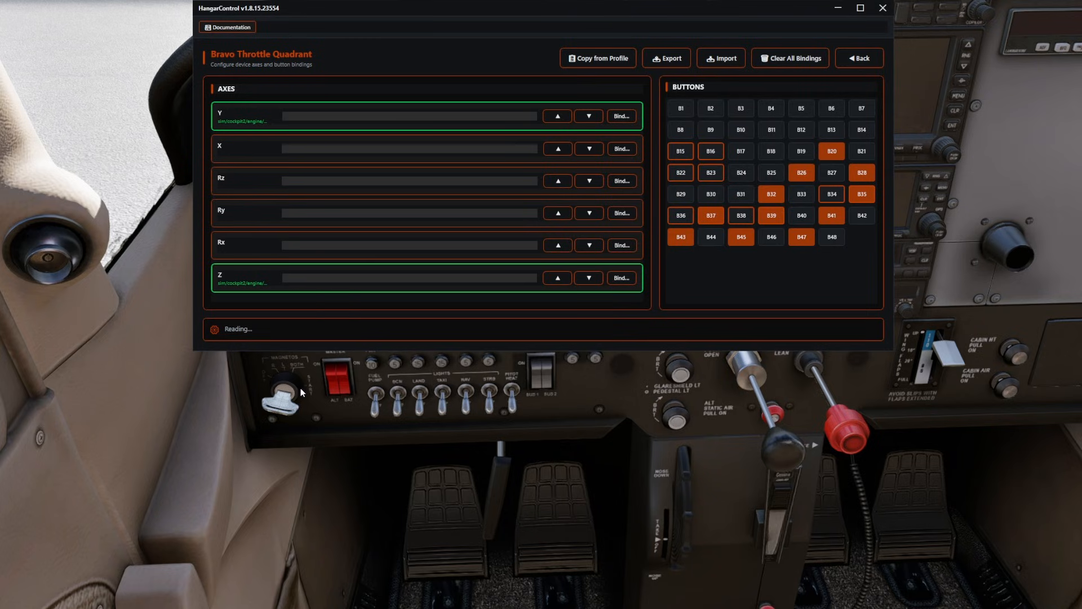
Leave the Bravo Throttle Quadrant bindings and add SFS RotAIR Type-2 ANA to the Cessna 172 profile's active devices.
click(866, 61)
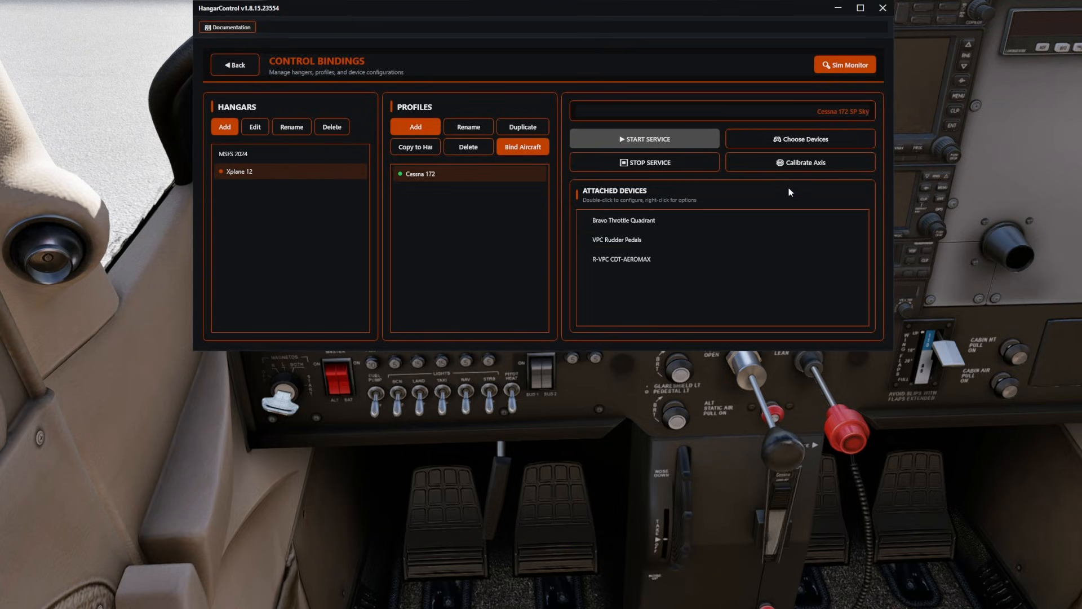
click(801, 146)
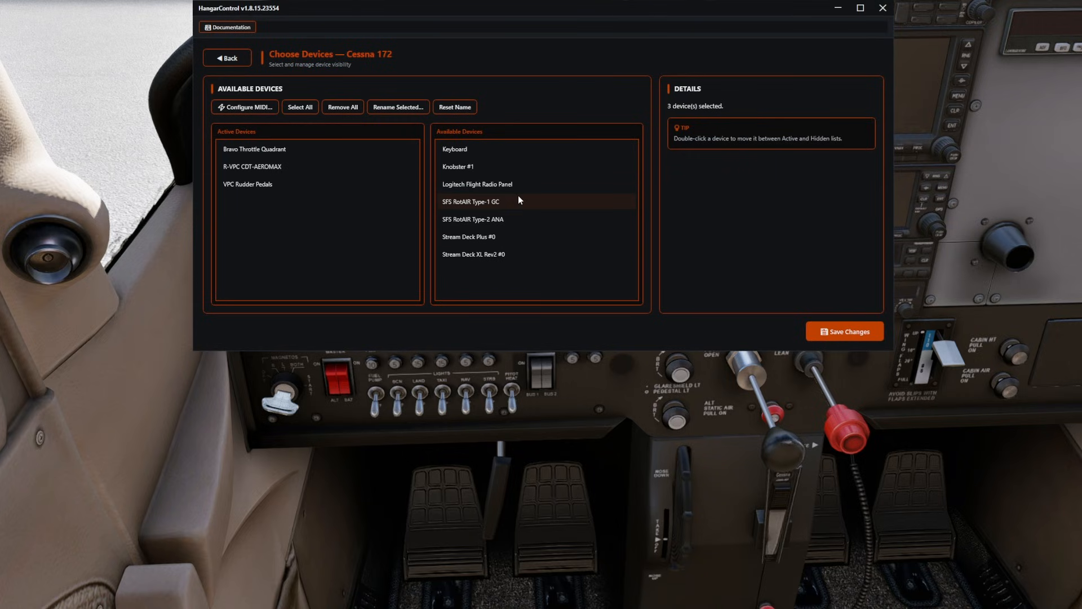
double_click(470, 219)
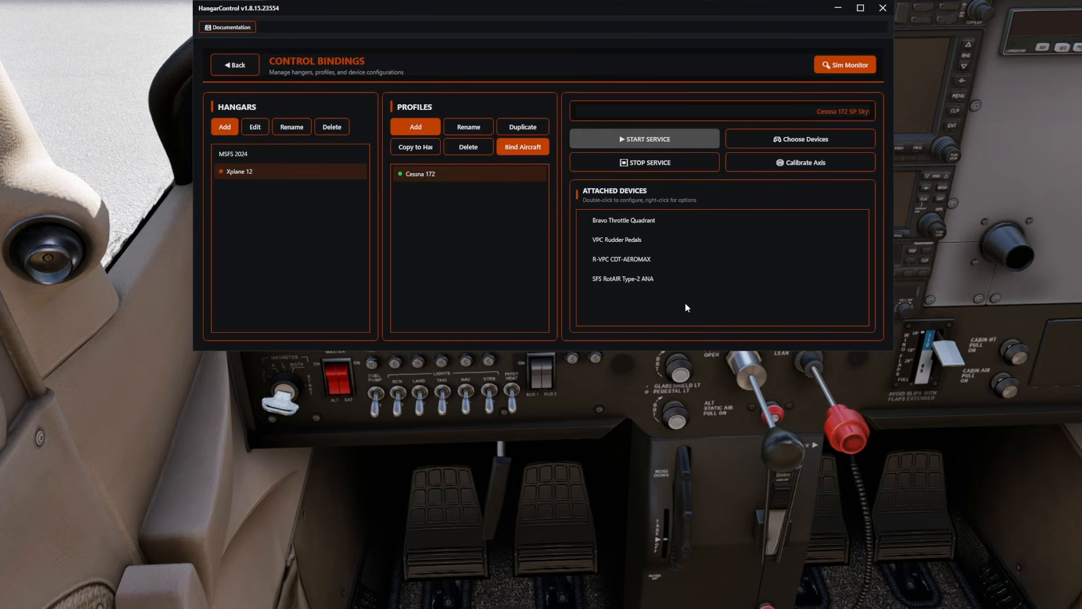
Open Button 17 of the SFS RotAIR Type-2 ANA and set its action type to X-Plane Command.
double_click(638, 280)
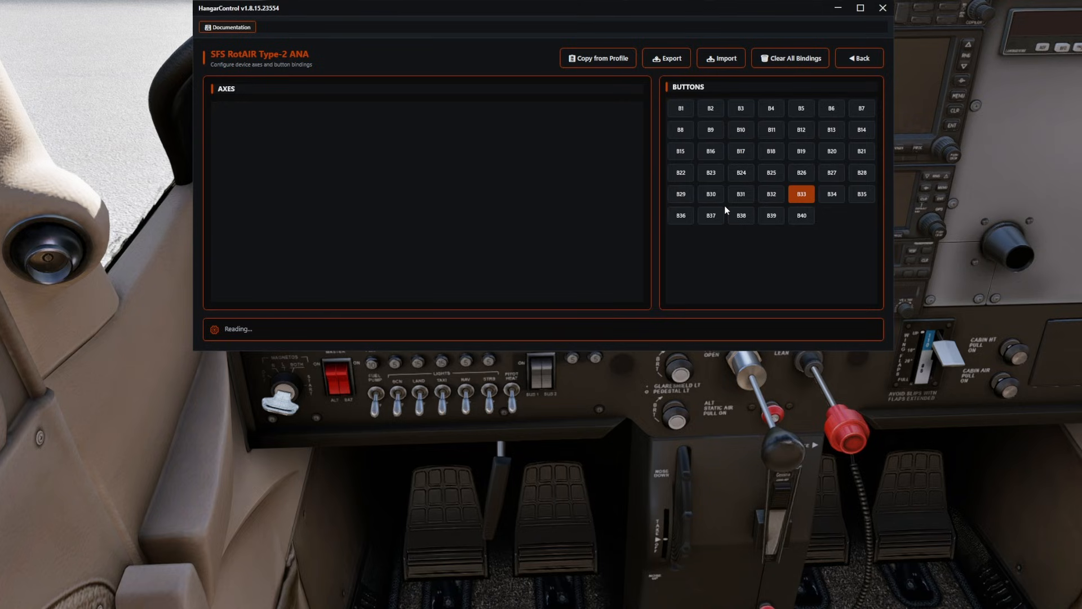
click(743, 155)
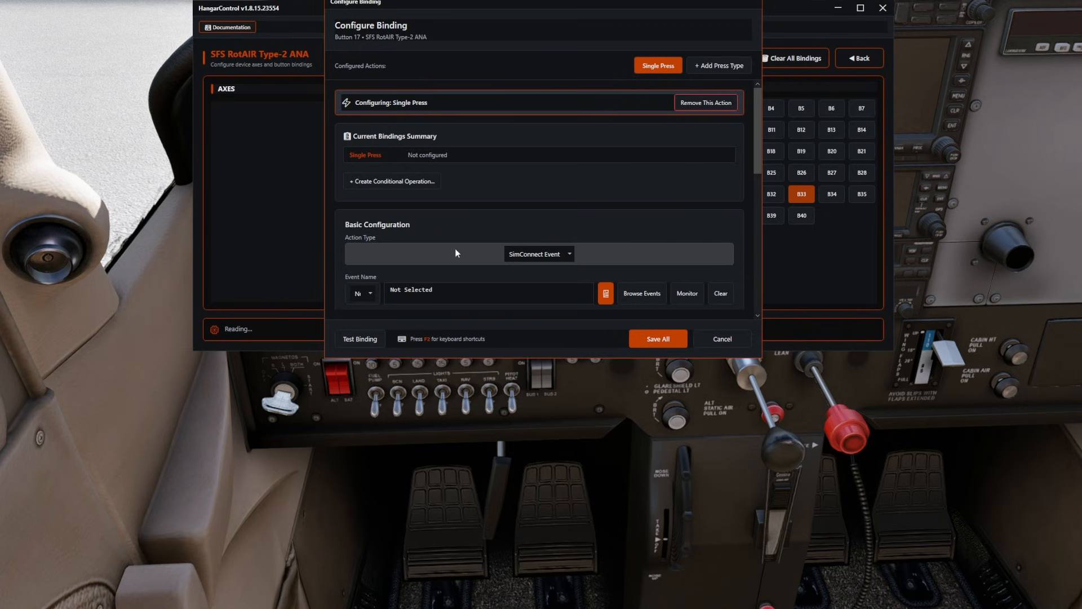
scroll(467, 220, down, 1)
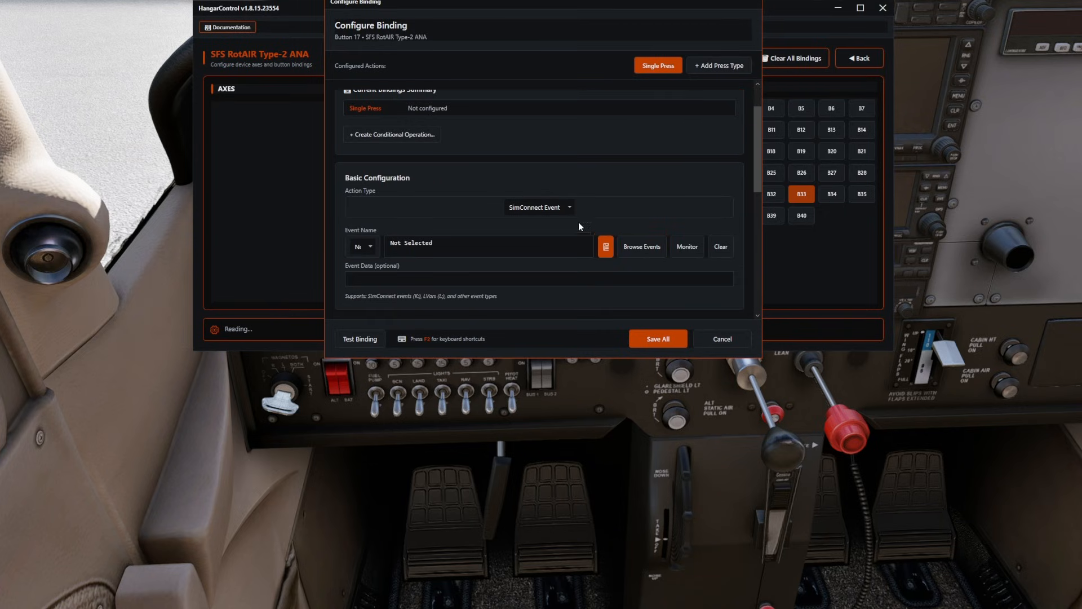
click(536, 208)
click(397, 259)
Search the commands for magne, assign sim/magnetos/magnetos_up_1 to Button 17 and save the binding.
click(648, 246)
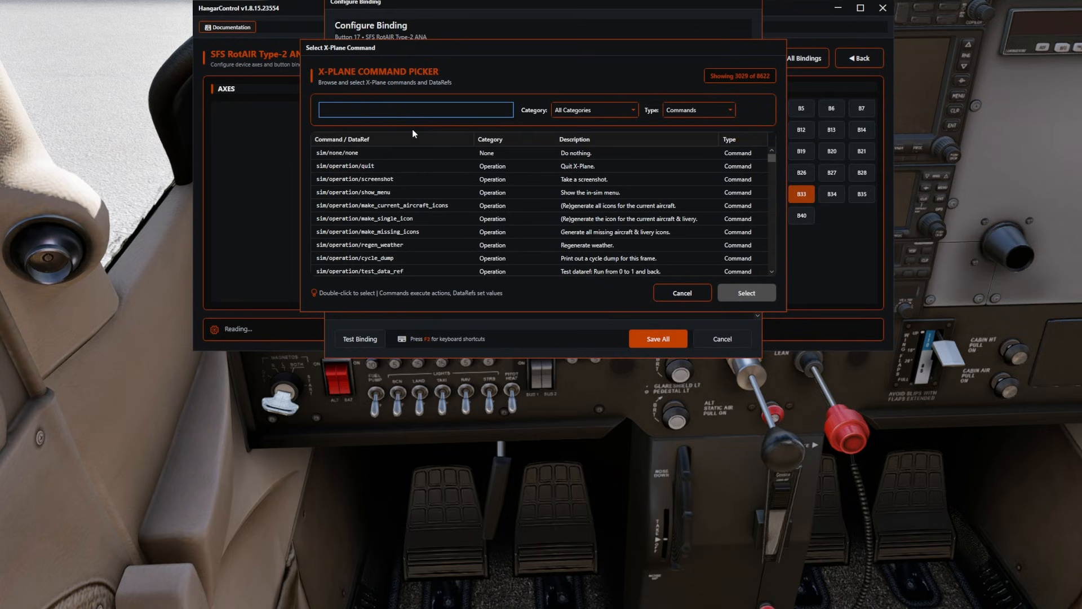
text(magne)
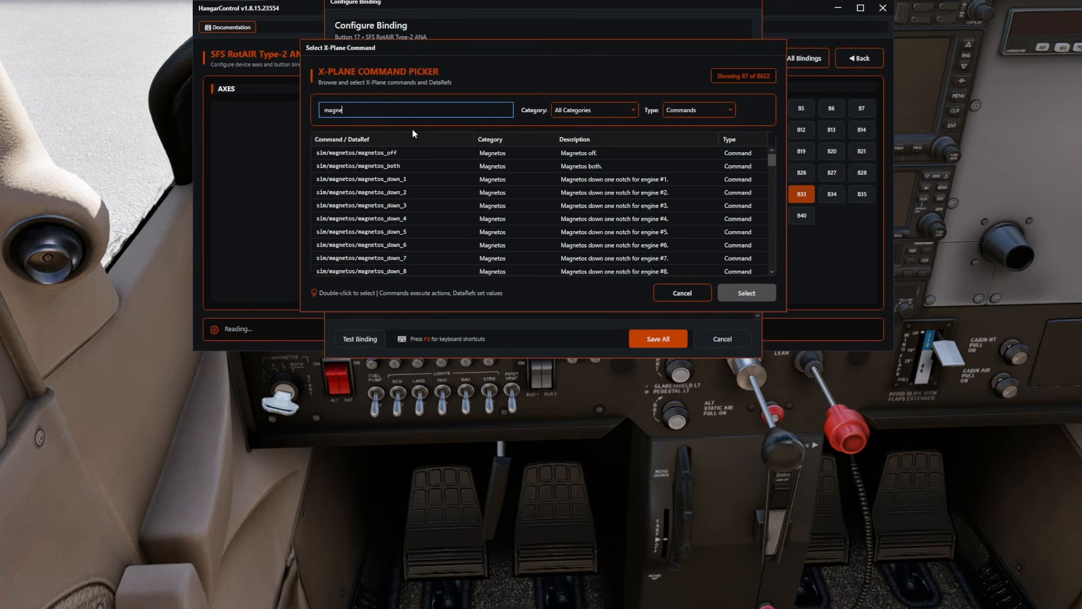
scroll(456, 175, down, 2)
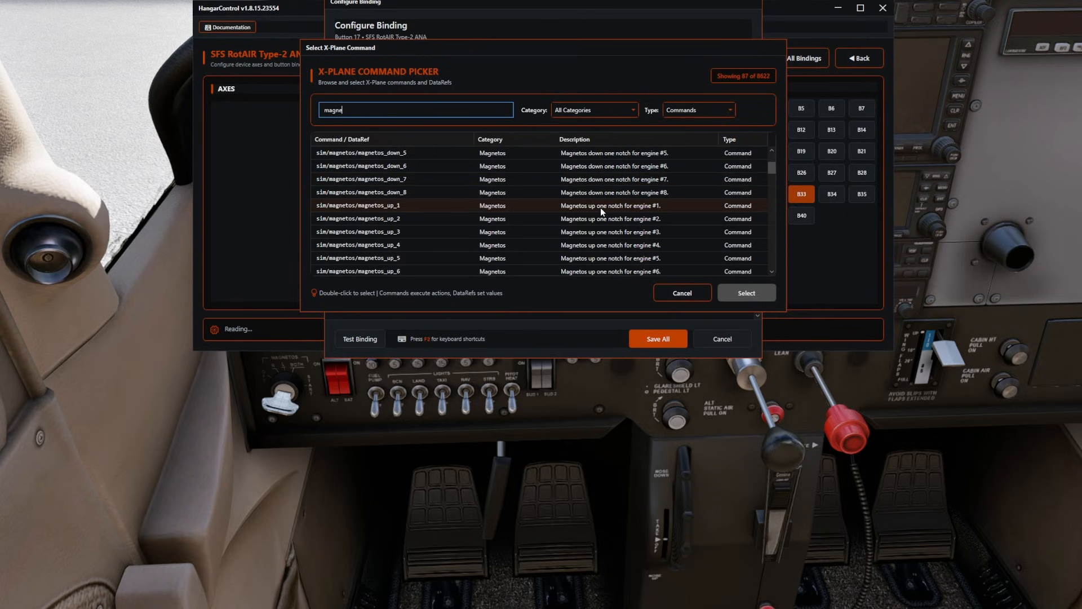
click(409, 204)
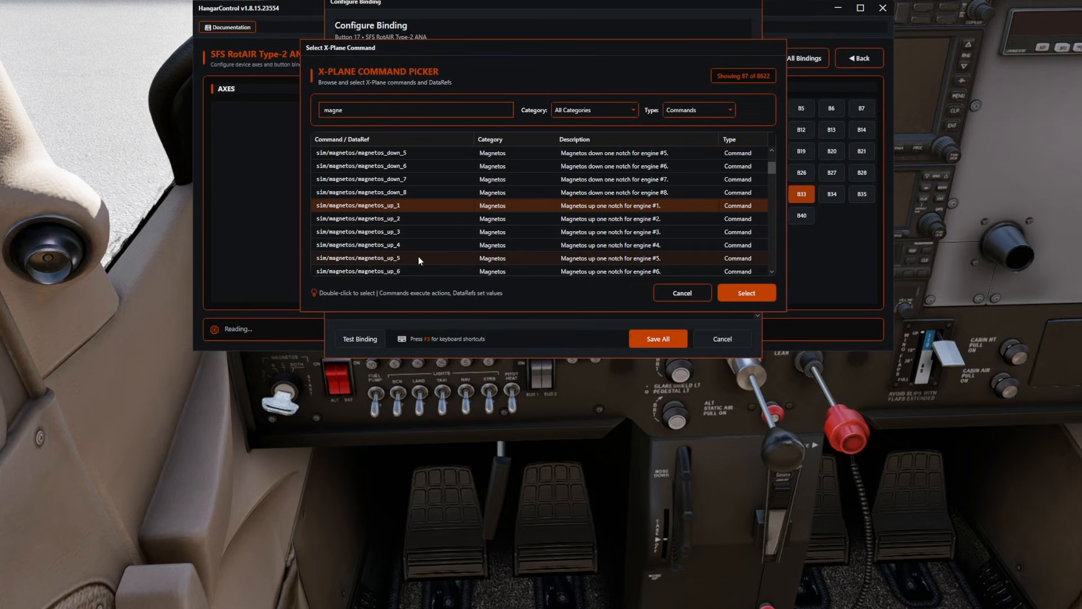
scroll(418, 248, down, 1)
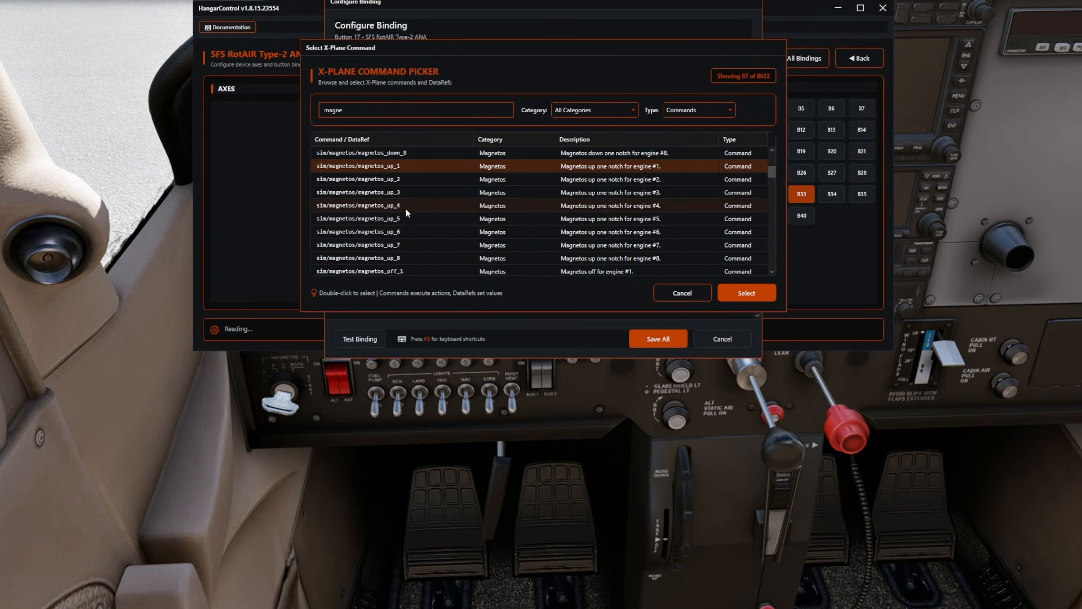
scroll(406, 214, down, 1)
scroll(405, 218, up, 1)
click(745, 295)
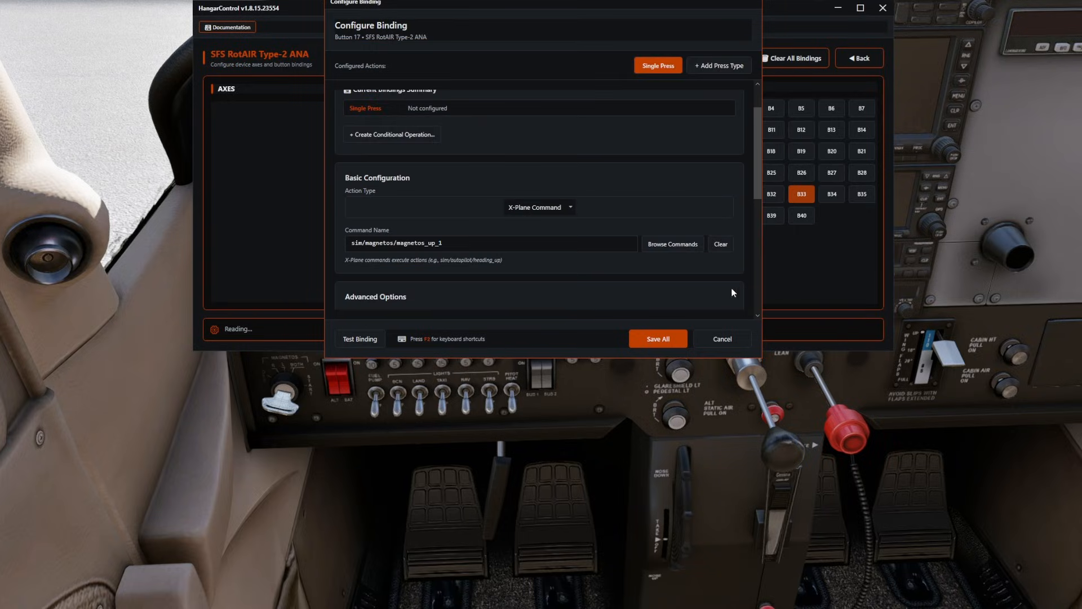
click(655, 339)
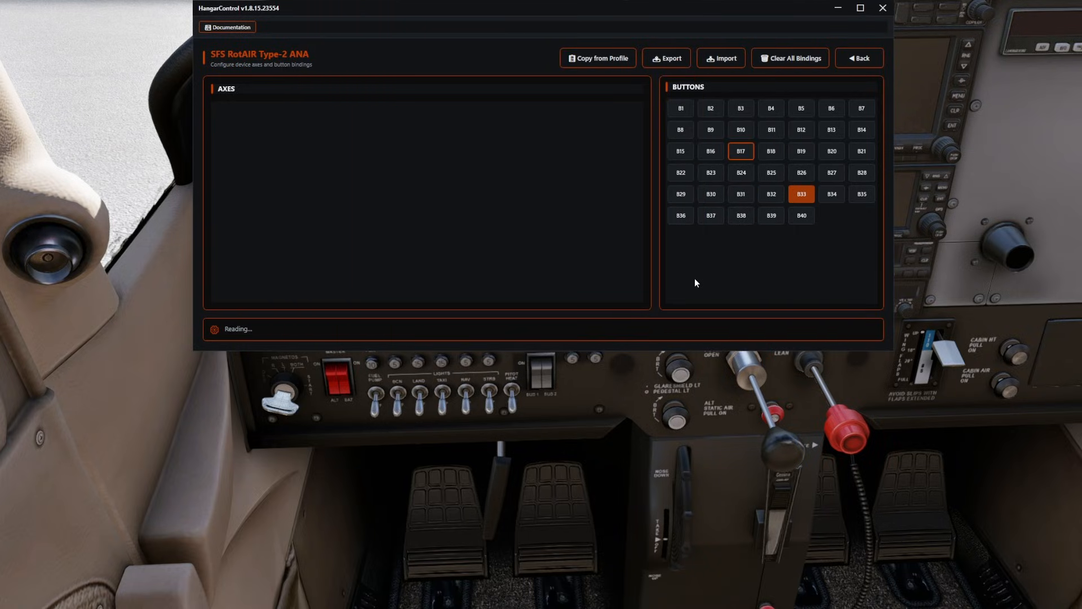
Copy the command sim/magnetos/magnetos_up_1 from the Button 17 binding and close its configuration.
click(744, 156)
drag(453, 292, 248, 250)
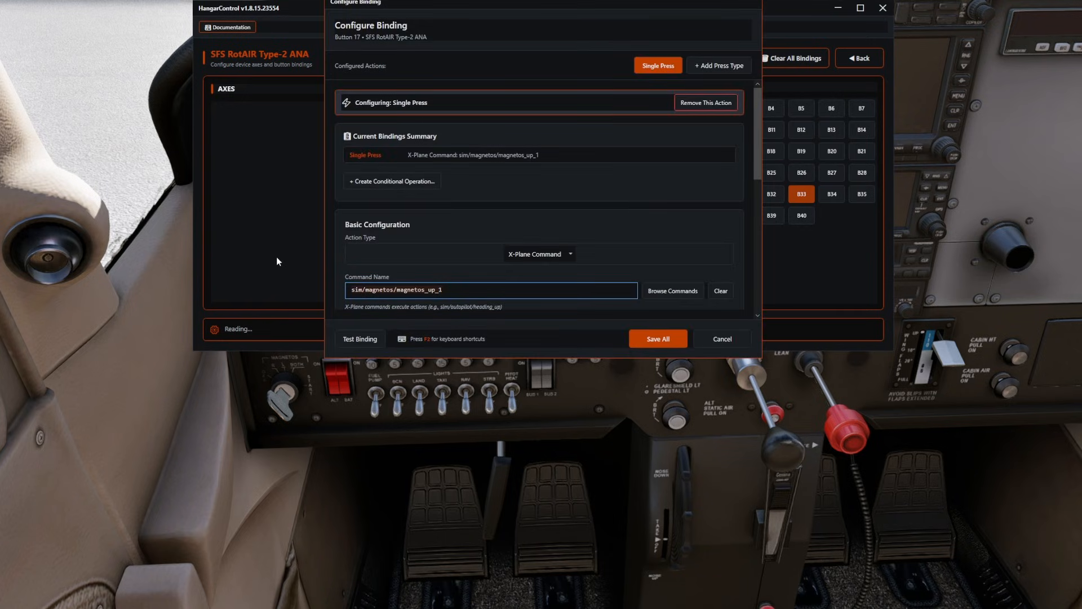
click(670, 345)
Set Button 18 to an X-Plane Command, paste the copied command, change it to sim/magnetos/magnetos_down_1 and save the binding.
click(772, 156)
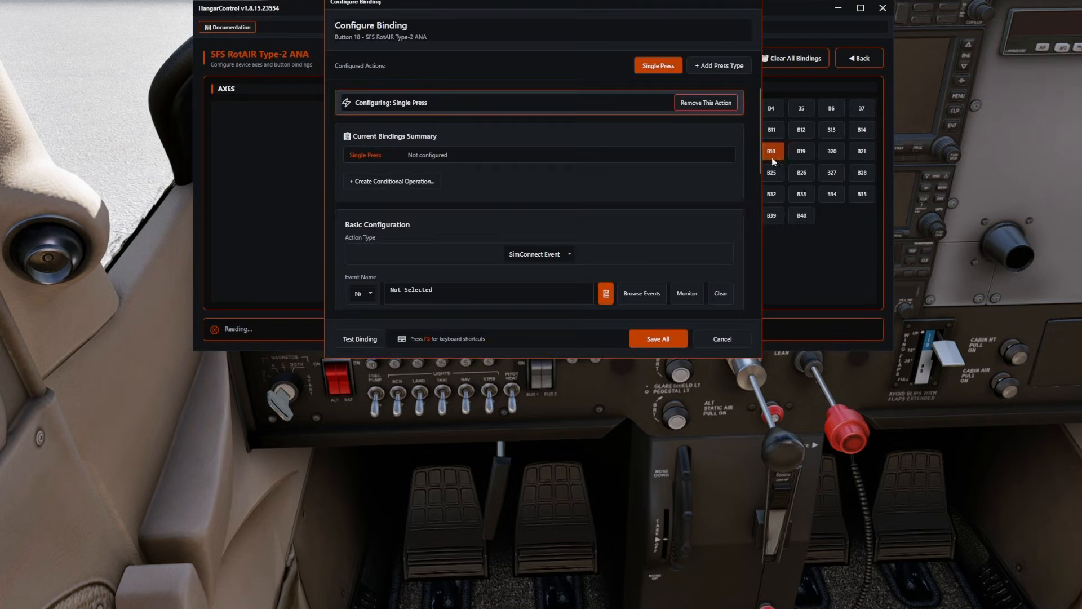
click(569, 262)
click(391, 302)
click(439, 290)
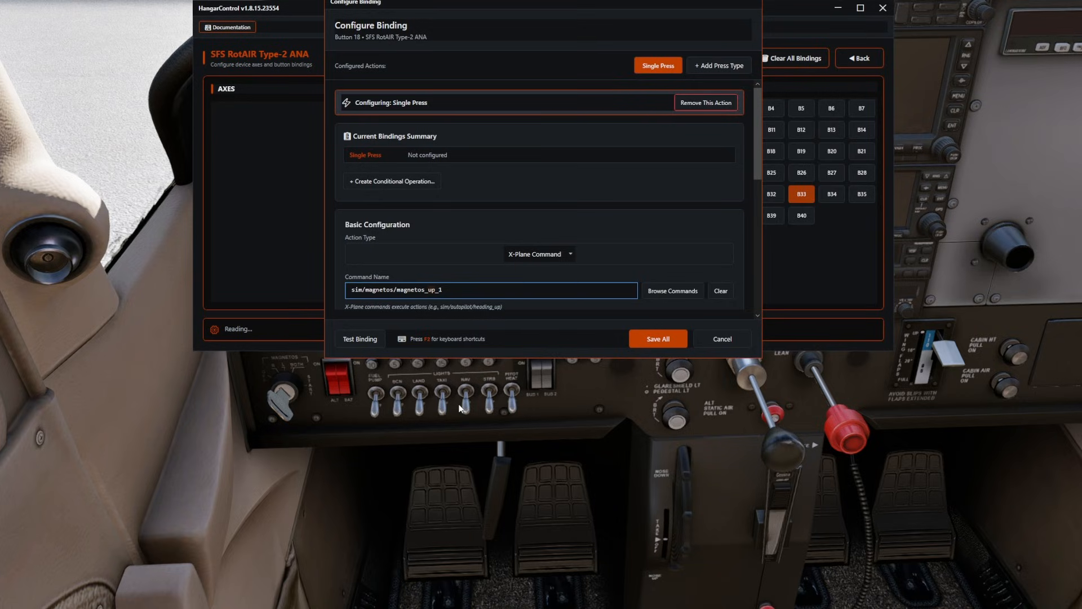
key(BackSpace)
key(BackSpace)
text(down)
click(637, 344)
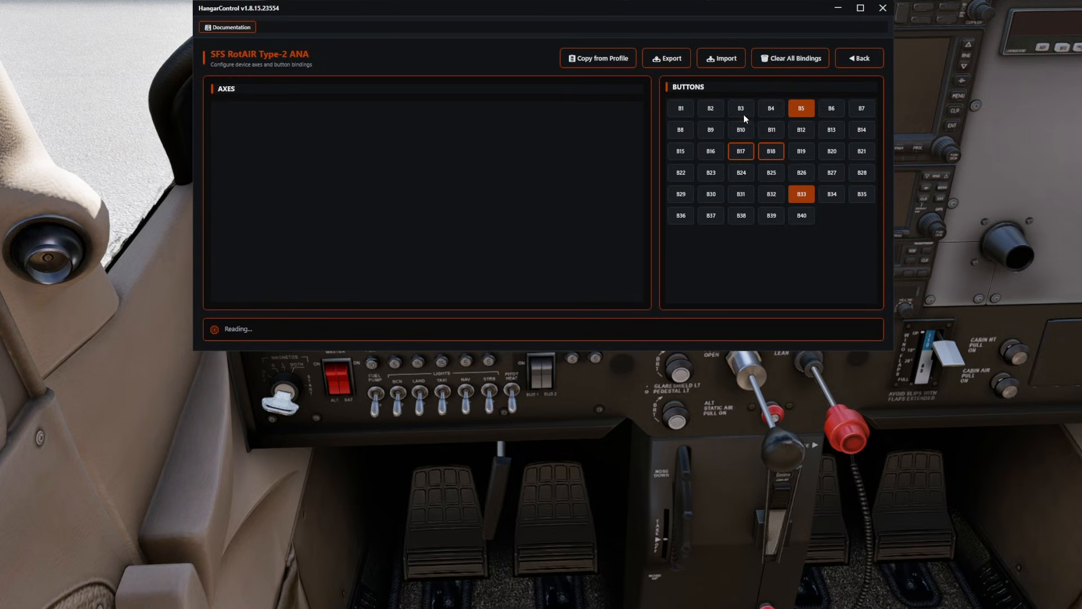
Open Button 5 of the SFS RotAIR Type-2 ANA and add a Hold action to it.
click(800, 108)
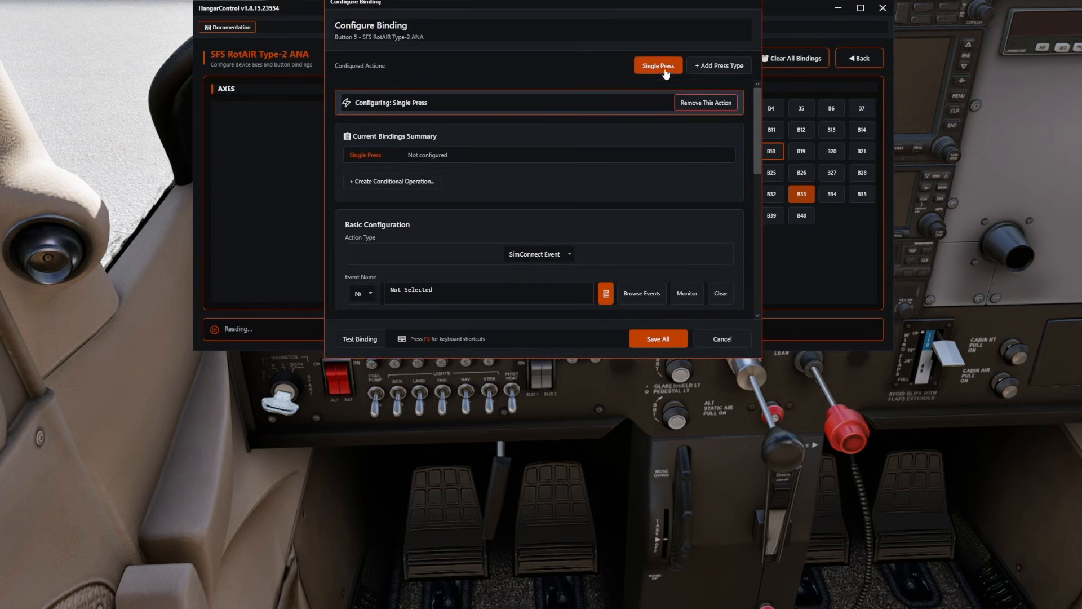
click(718, 66)
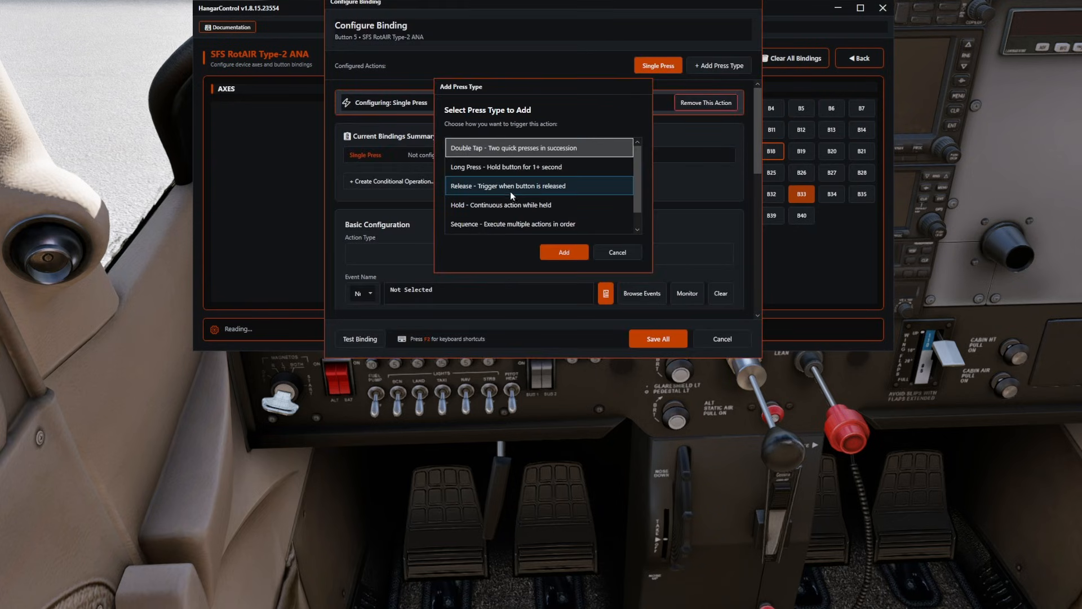
click(501, 206)
click(564, 252)
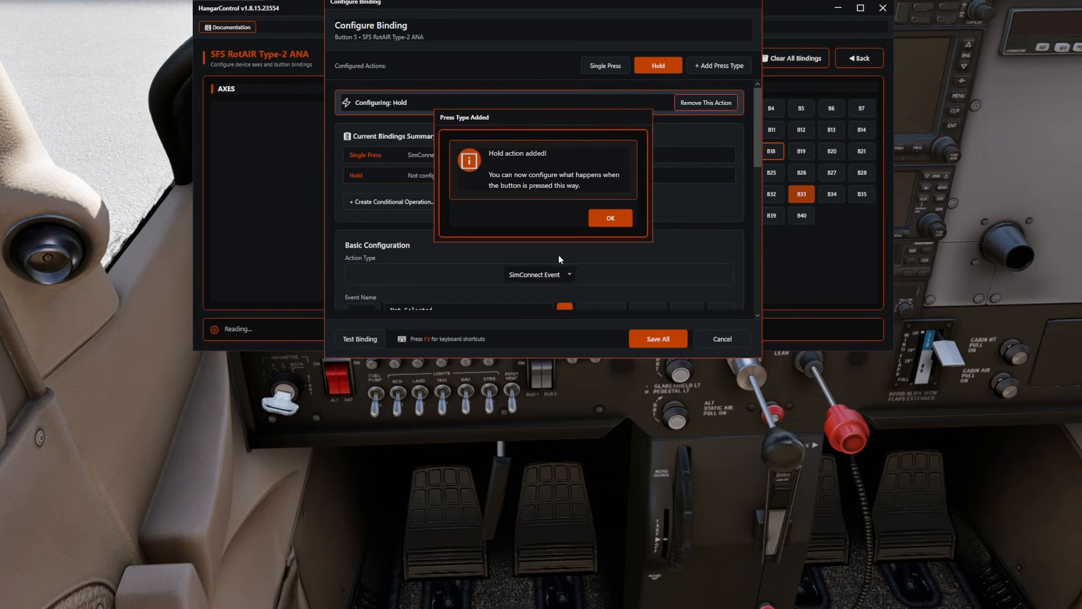
click(614, 215)
Remove the Single Press action from Button 5.
click(606, 66)
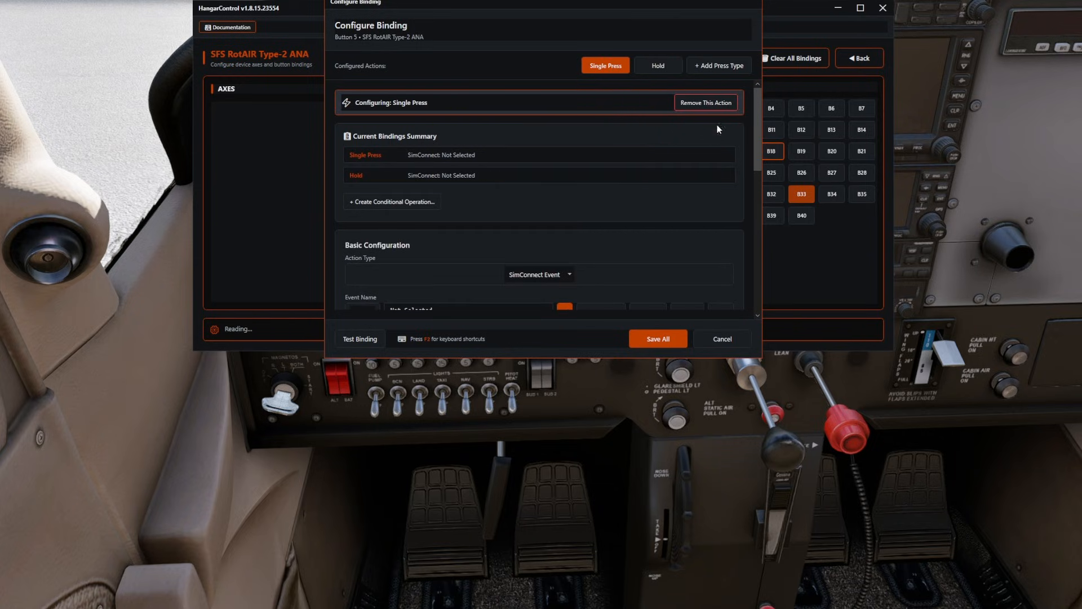
click(677, 109)
click(569, 215)
click(606, 208)
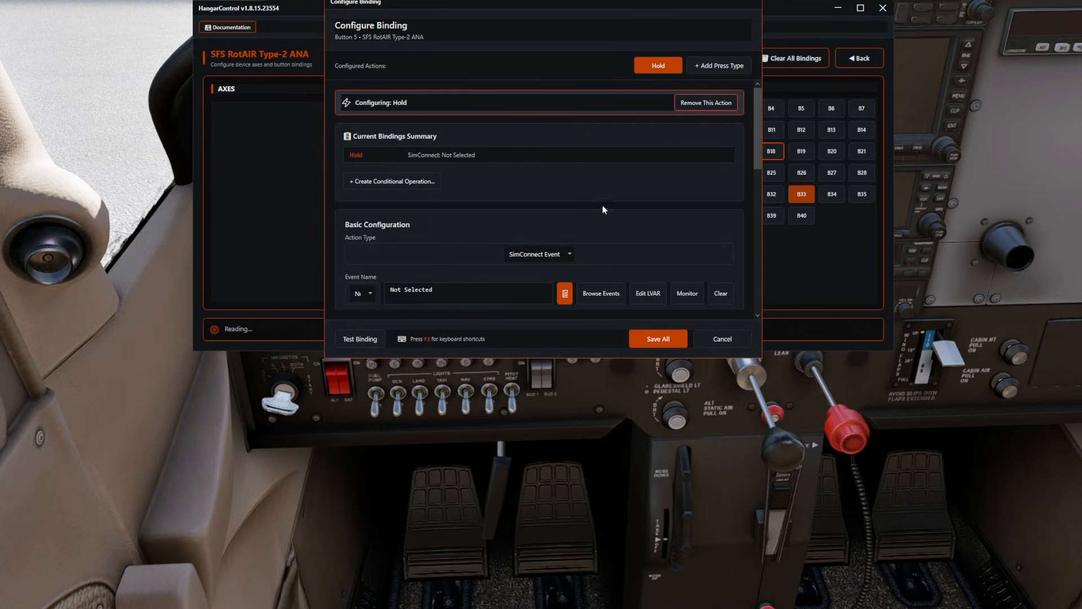
Set Button 5's Hold action to an X-Plane Command, search the commands for start and assign sim/starters/engage_starter_1.
scroll(669, 183, down, 2)
click(569, 183)
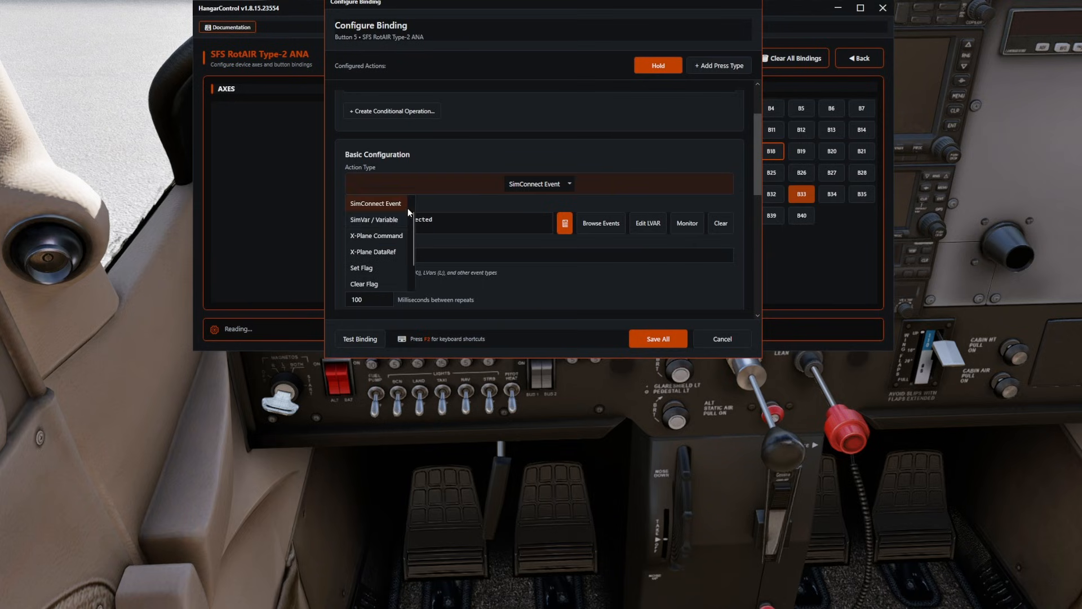
click(375, 236)
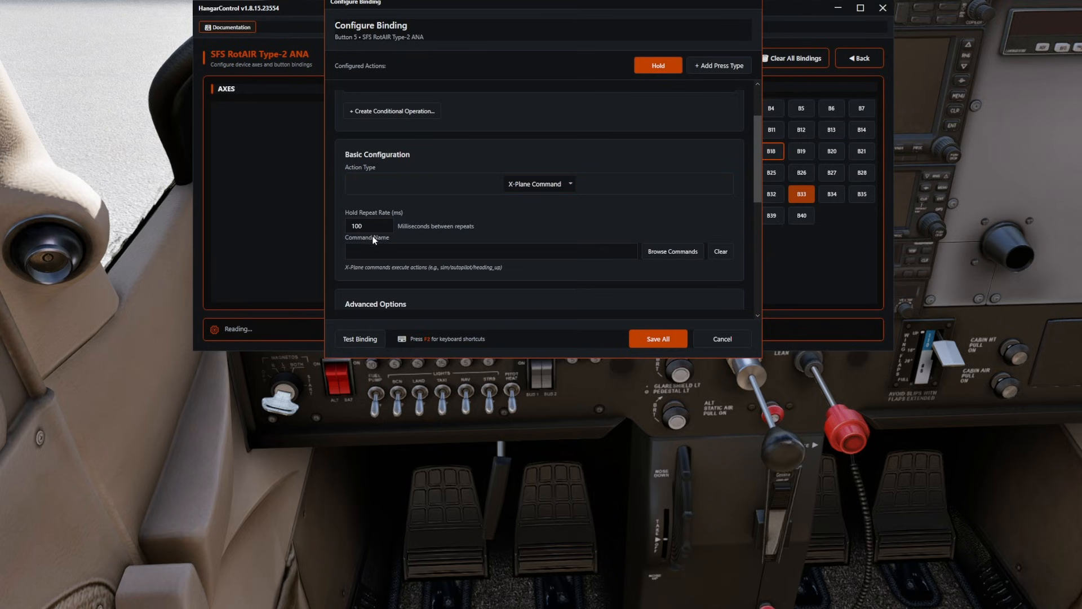
click(684, 252)
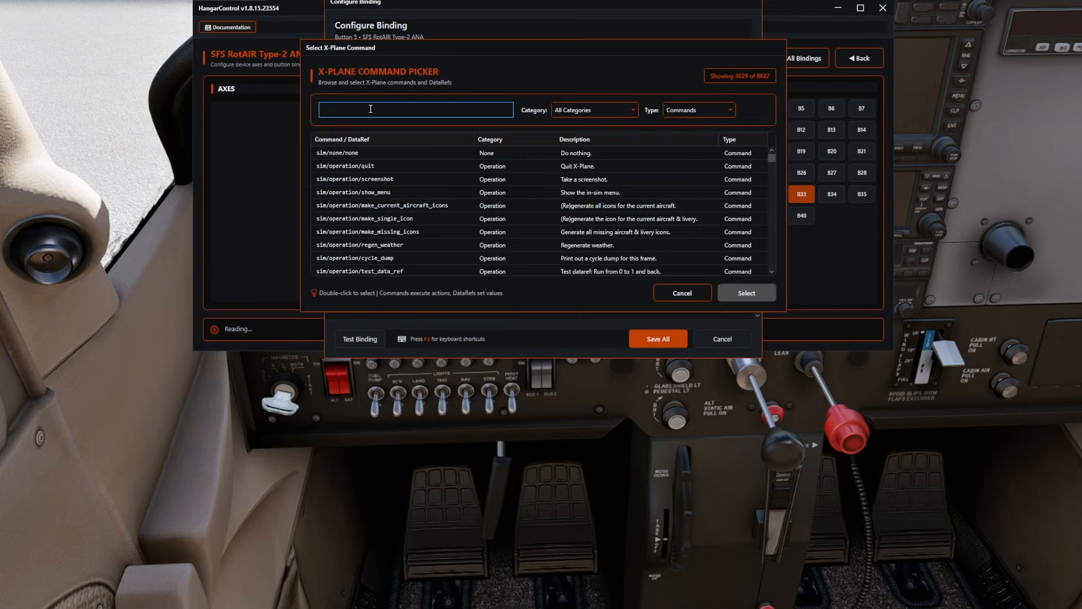
text(start)
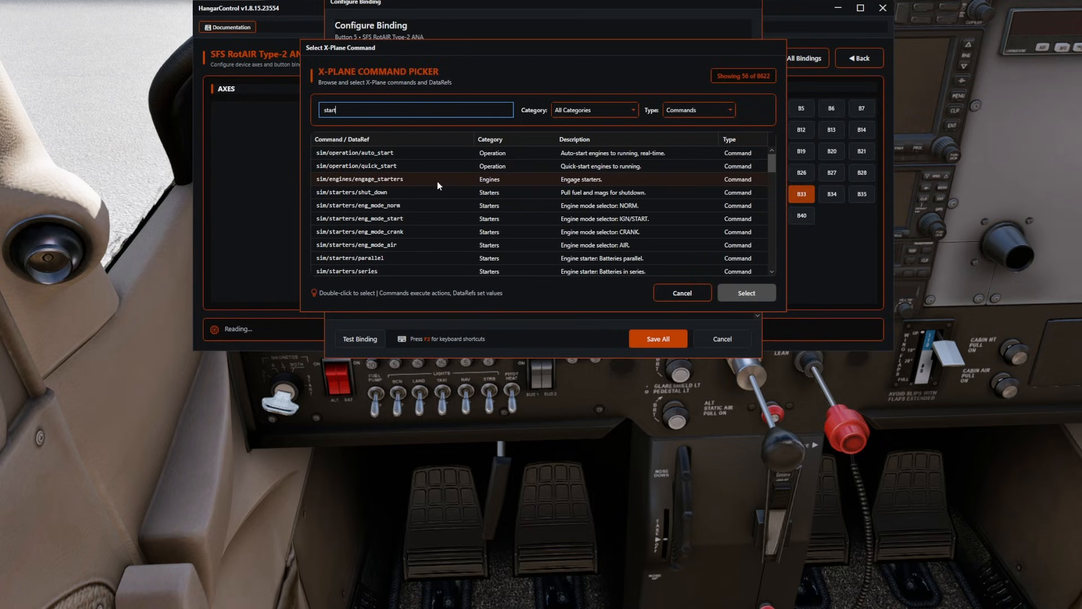
scroll(439, 186, down, 2)
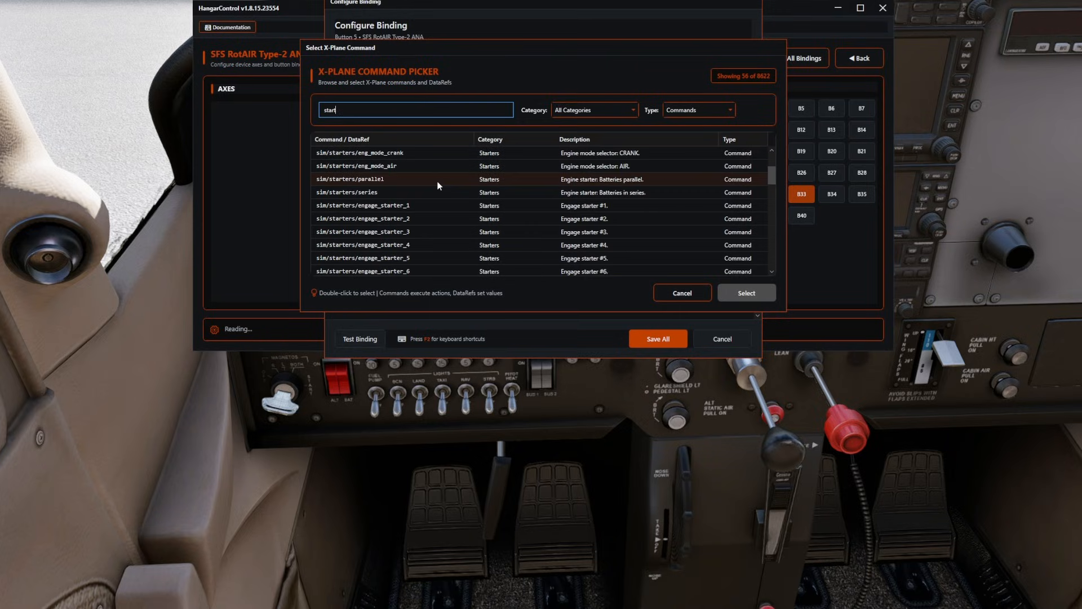
click(389, 206)
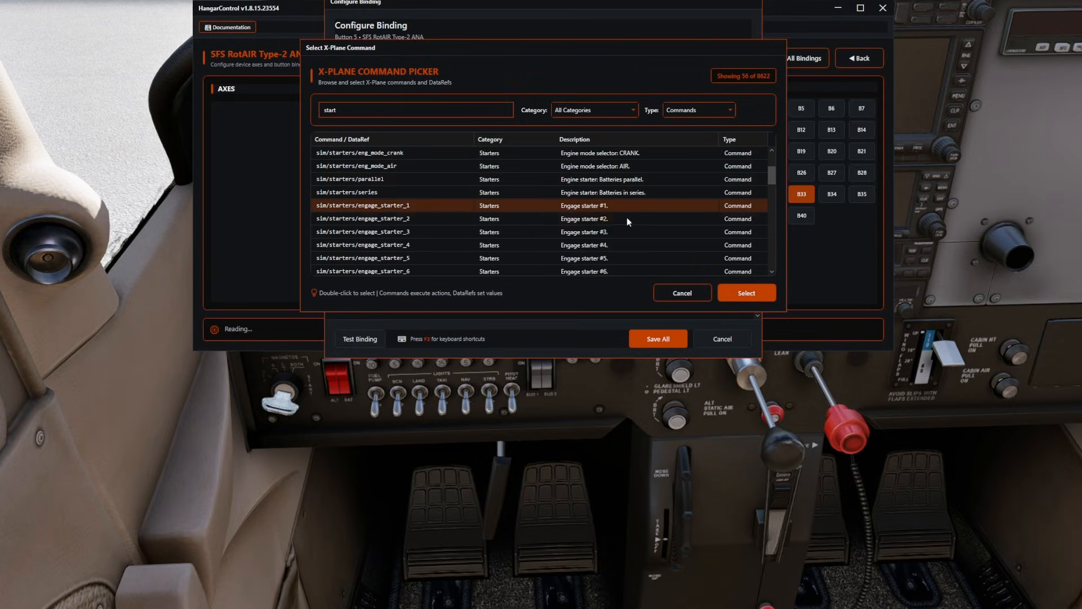
click(765, 293)
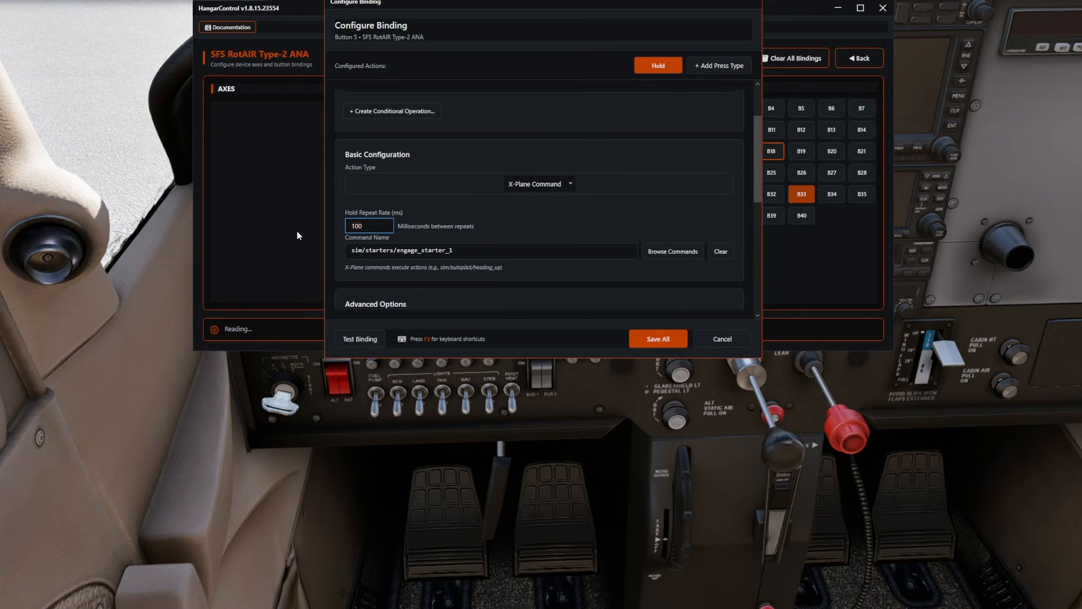
Set the Hold action's repeat rate to 20 ms and save the Button 5 binding.
key(ctrl+a)
text(20)
click(661, 336)
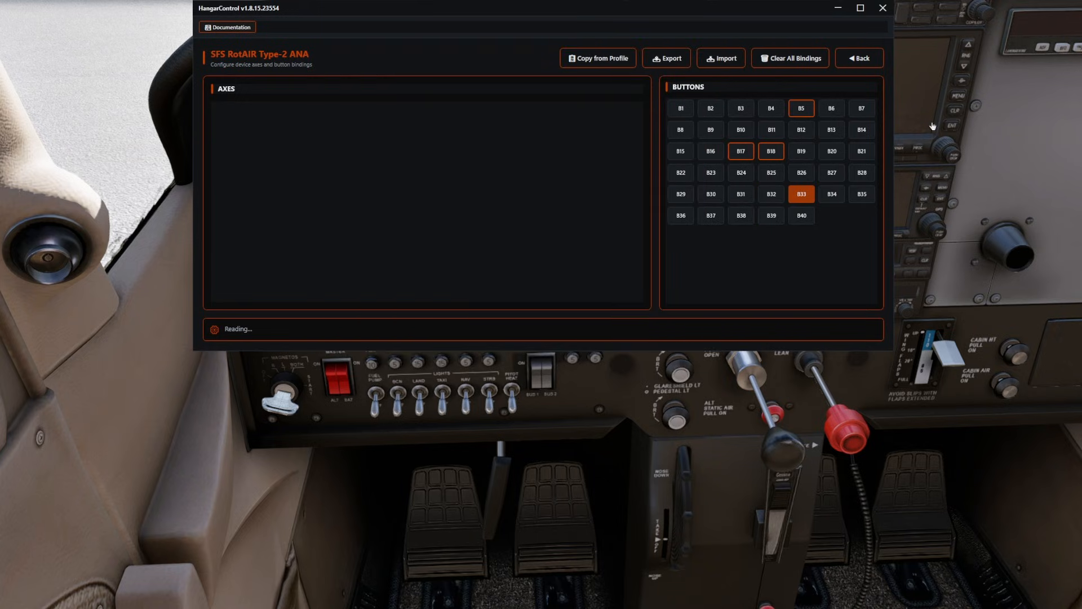
In the X-Plane cockpit, switch on the avionics, the beacon light and the nav light.
drag(1002, 574, 963, 560)
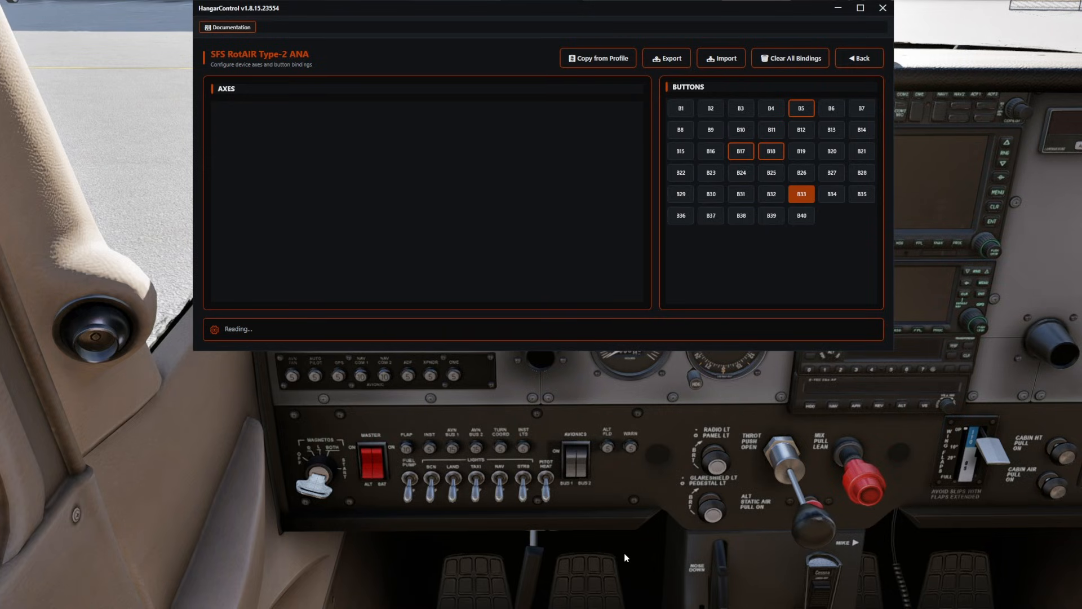
click(587, 468)
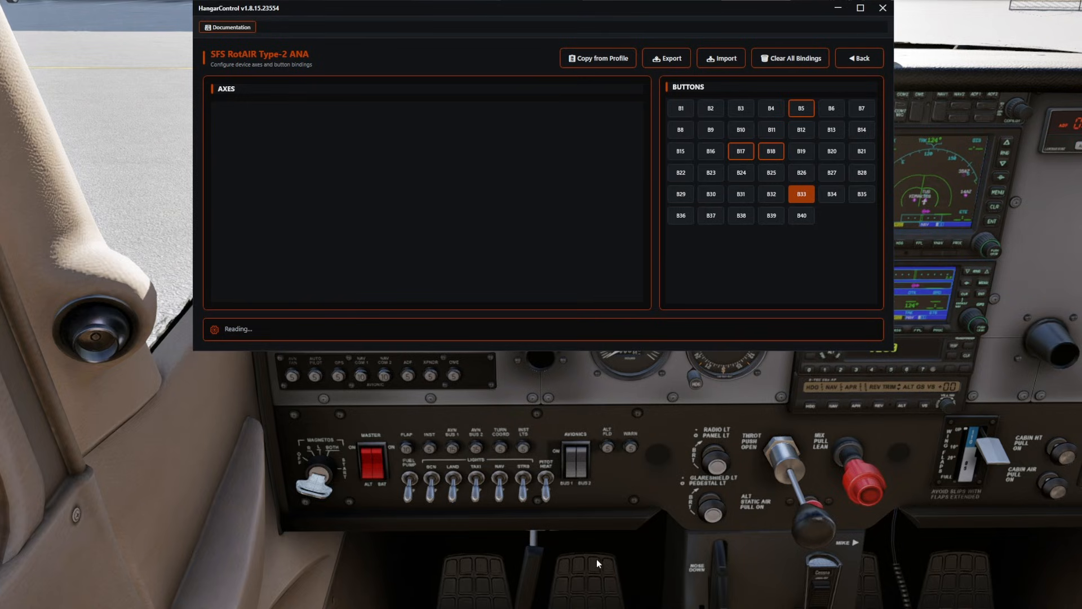
click(432, 495)
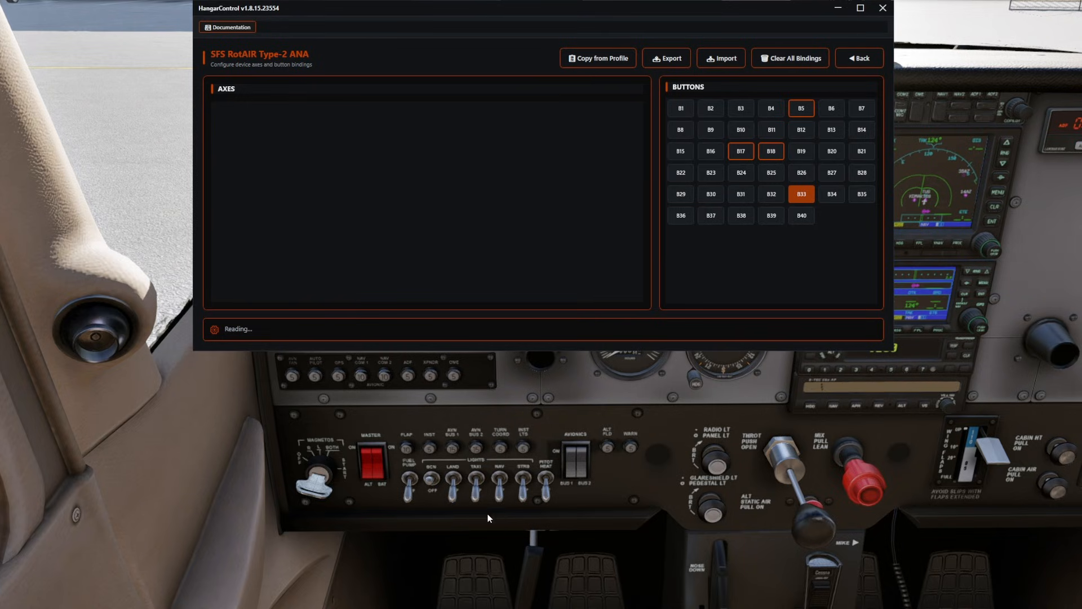
click(496, 479)
Move the HangarControl window aside and examine the cockpit's flight instruments and outside view.
drag(700, 14, 458, 24)
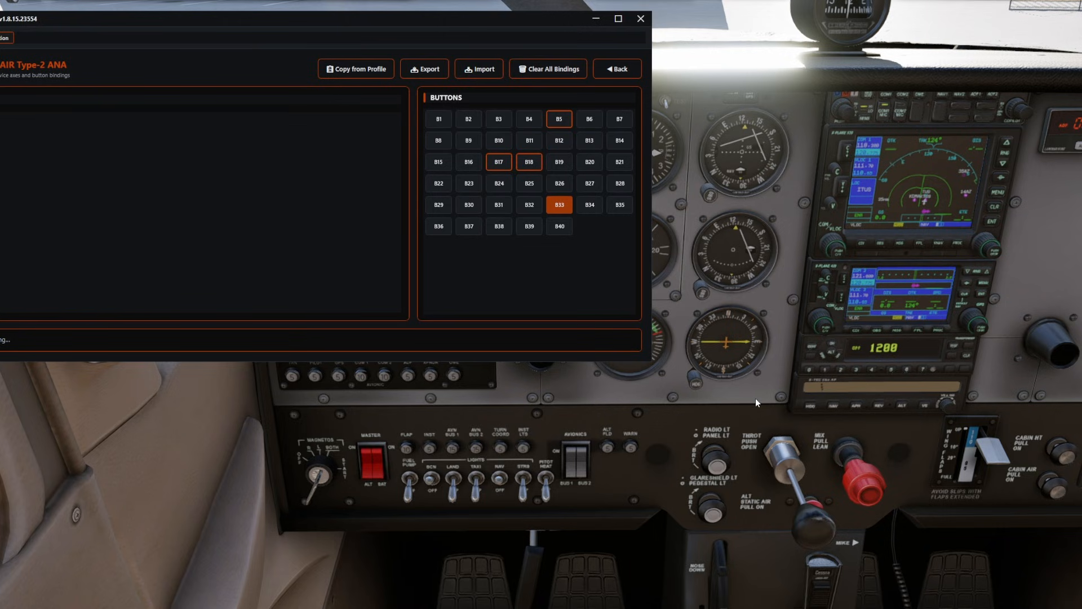
drag(755, 398, 746, 398)
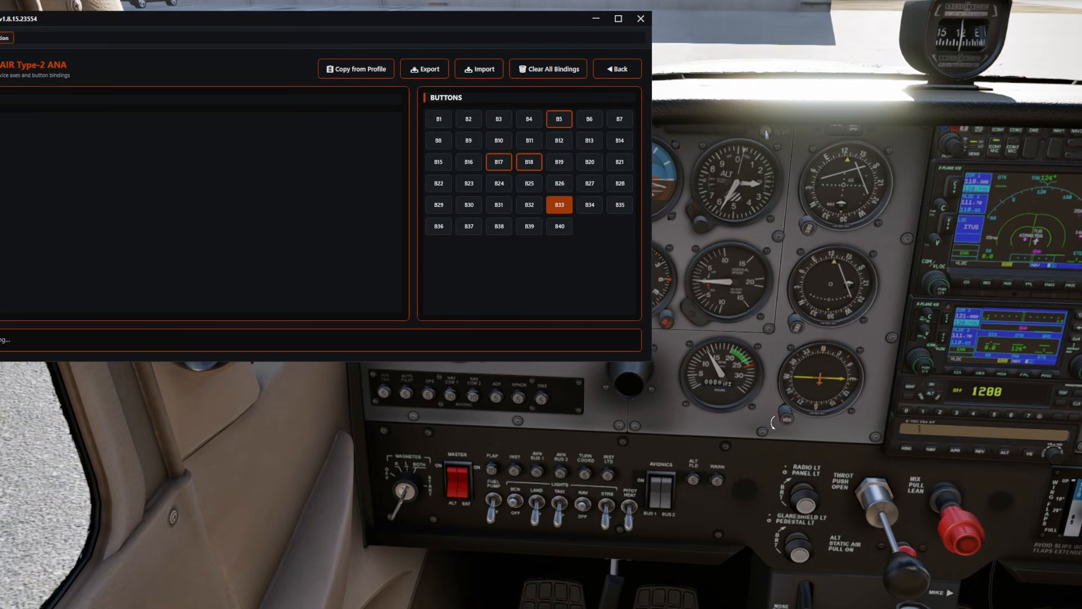
mouse_move(770, 422)
mouse_down()
mouse_move(773, 394)
mouse_move(752, 369)
mouse_move(770, 396)
mouse_move(762, 405)
mouse_up()
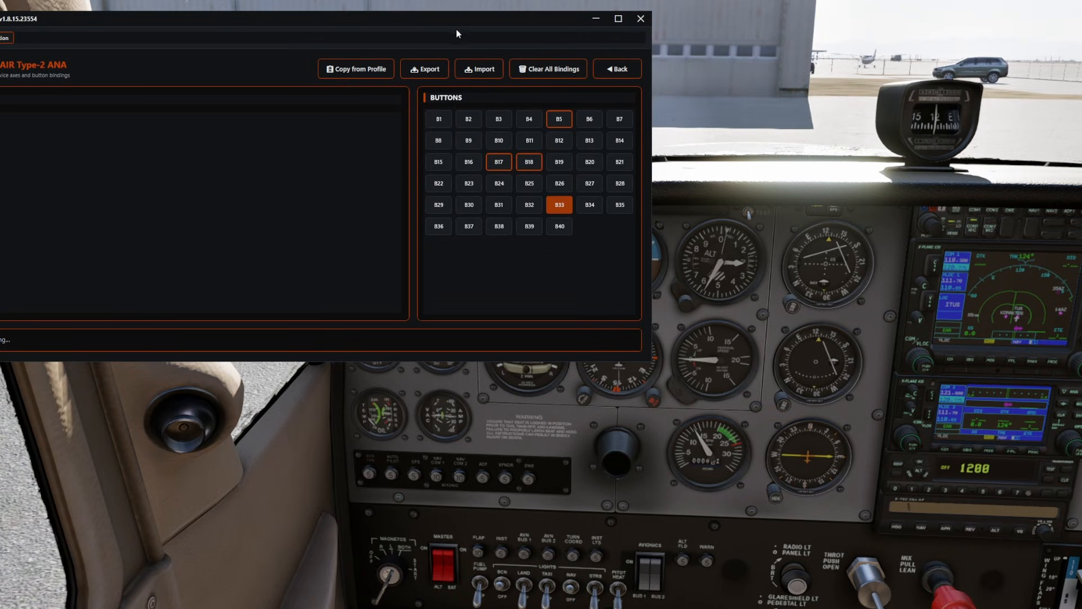
drag(455, 22, 506, 12)
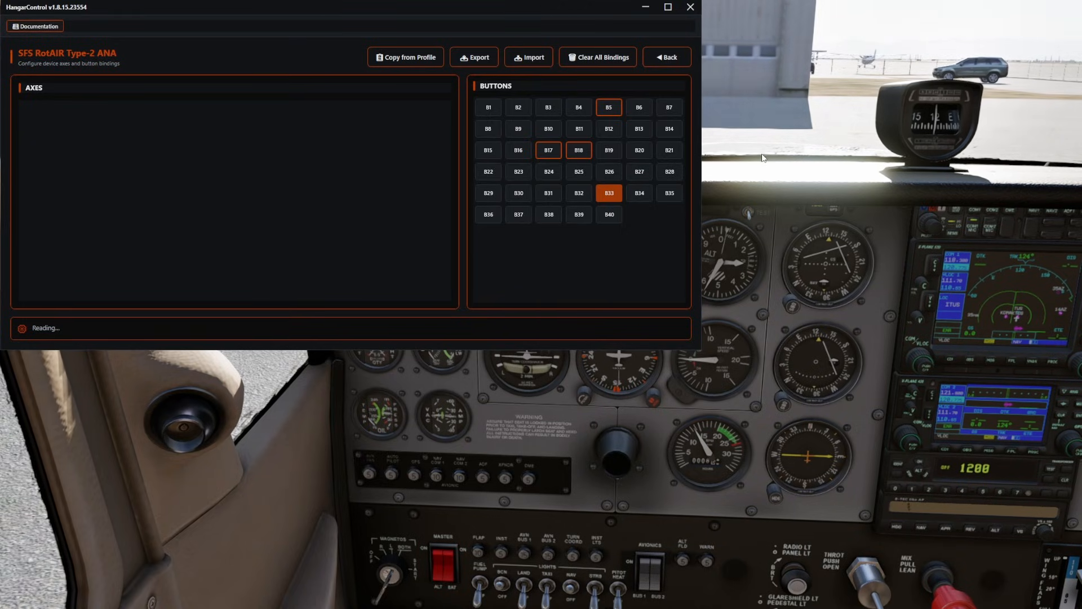
drag(749, 113, 800, 196)
drag(870, 456, 893, 360)
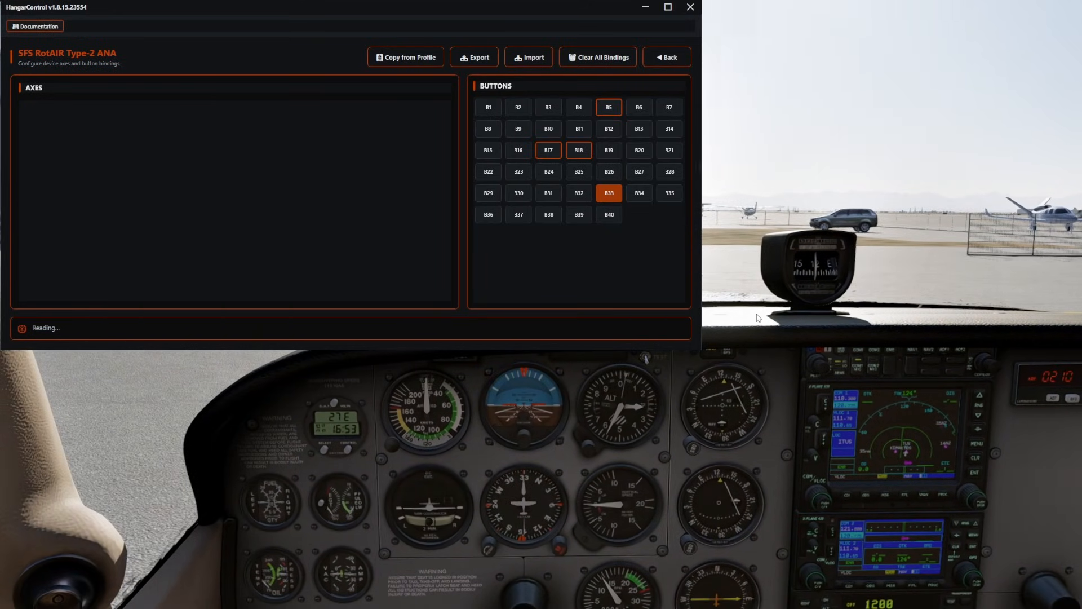